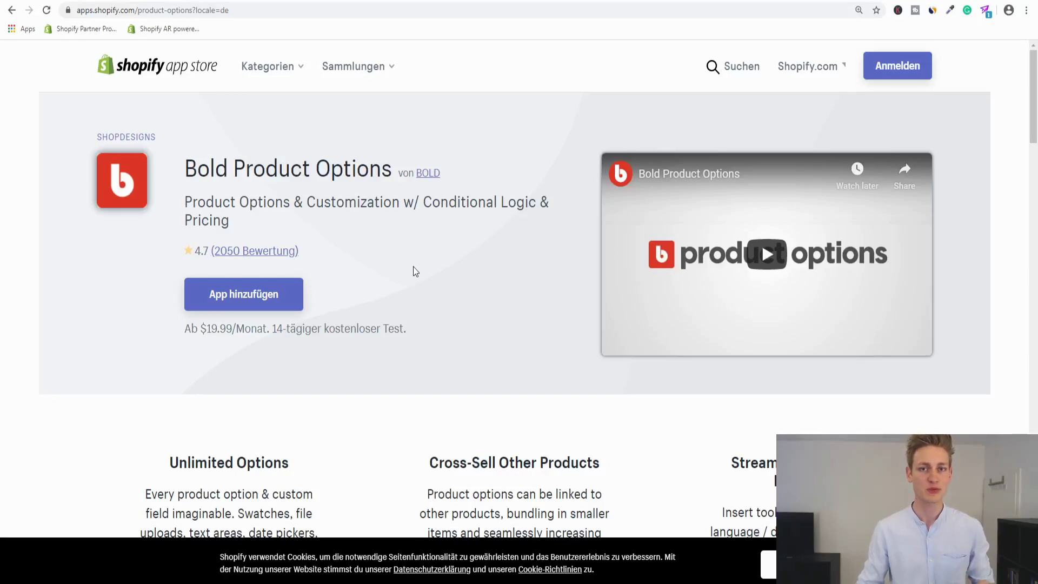
Step: Look through the Bold Product Options listing in the Shopify App Store
{"action": "scroll", "coordinate": [413, 270], "scroll_direction": "down", "scroll_amount": 15}
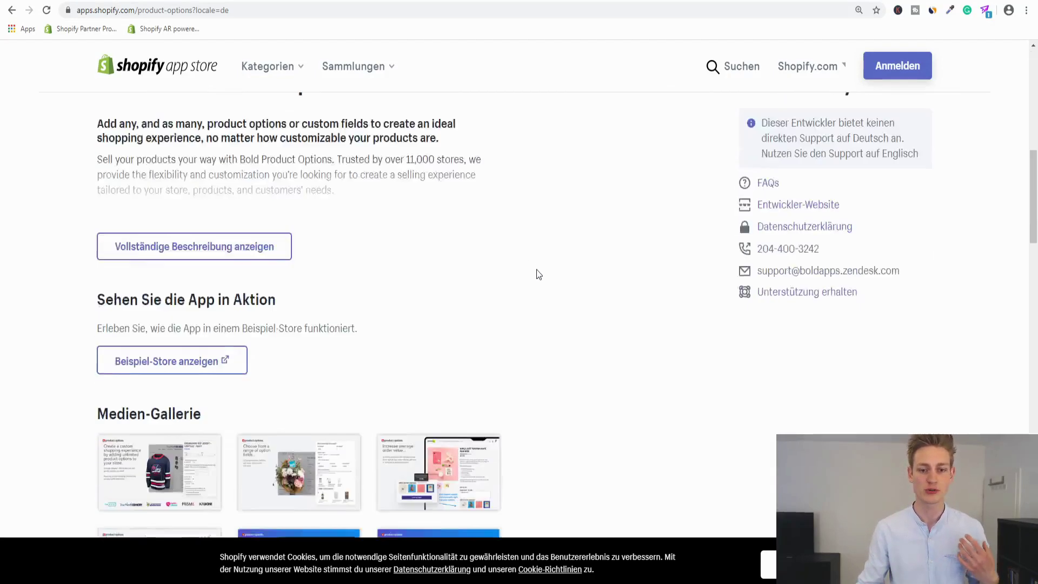
{"action": "scroll", "coordinate": [537, 269], "scroll_direction": "down", "scroll_amount": 3}
{"action": "triple_click", "coordinate": [586, 227]}
{"action": "left_click", "coordinate": [718, 223]}
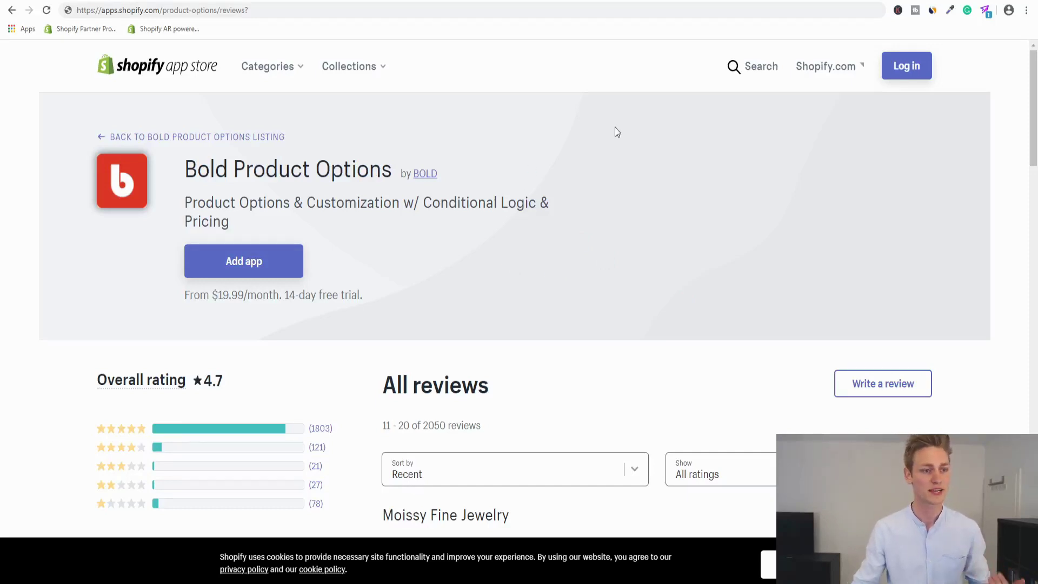
Step: Copy the store name from the first Bold Product Options review and search Google for "Moissy Fine Jewelry + shopify"
{"action": "scroll", "coordinate": [617, 132], "scroll_direction": "down", "scroll_amount": 4}
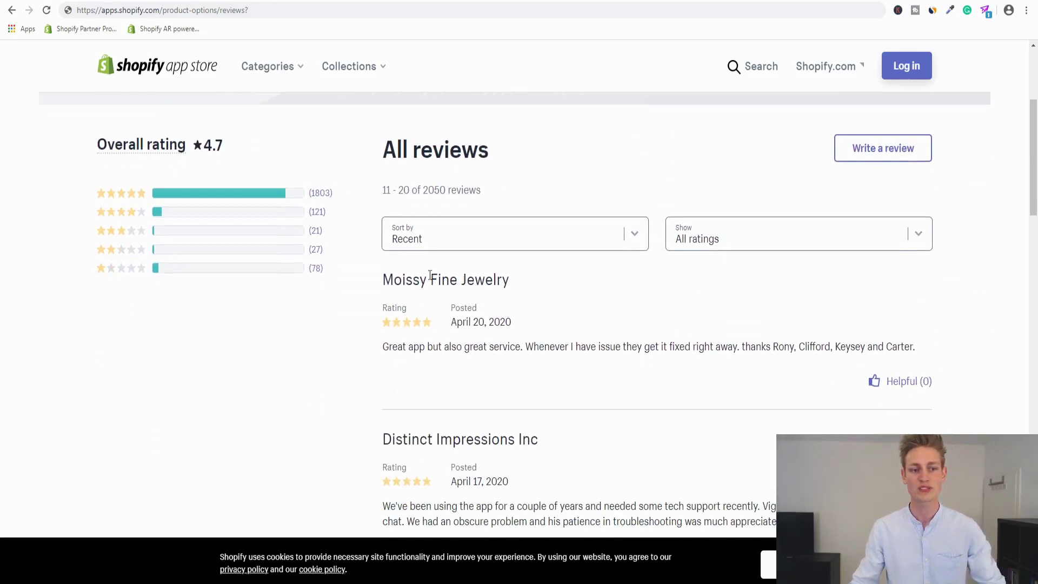
{"action": "triple_click", "coordinate": [423, 274]}
{"action": "key", "text": "ctrl+c"}
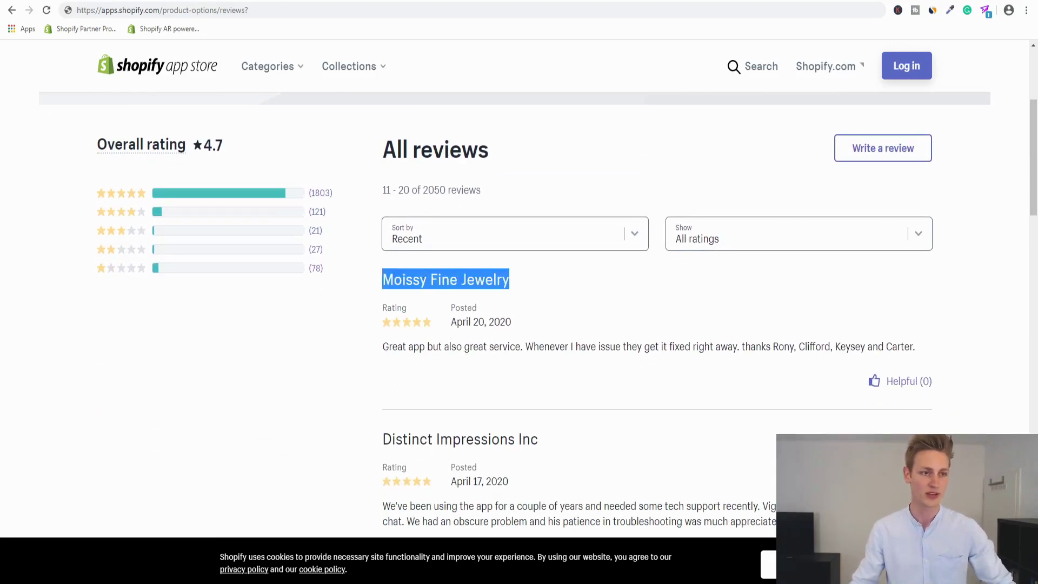
{"action": "key", "text": "ctrl+Tab"}
{"action": "left_click", "coordinate": [482, 241]}
{"action": "key", "text": "ctrl+v"}
{"action": "type", "text": "+ shopify"}
{"action": "key", "text": "Return"}
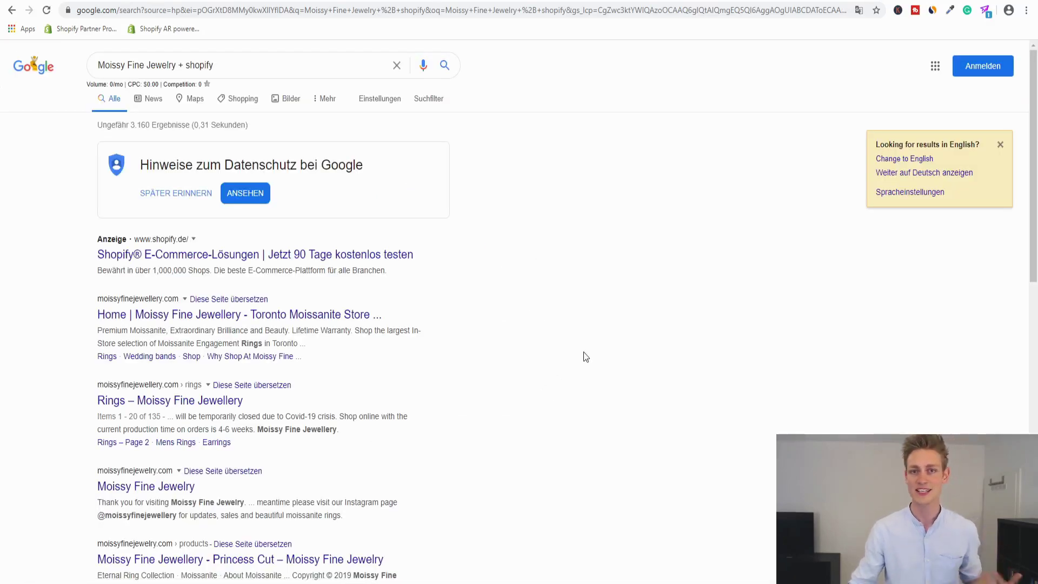
Step: Open the Moissy Fine Jewellery store from the search results and go to the Lisa ring featured in its slideshow
{"action": "left_click", "coordinate": [146, 319]}
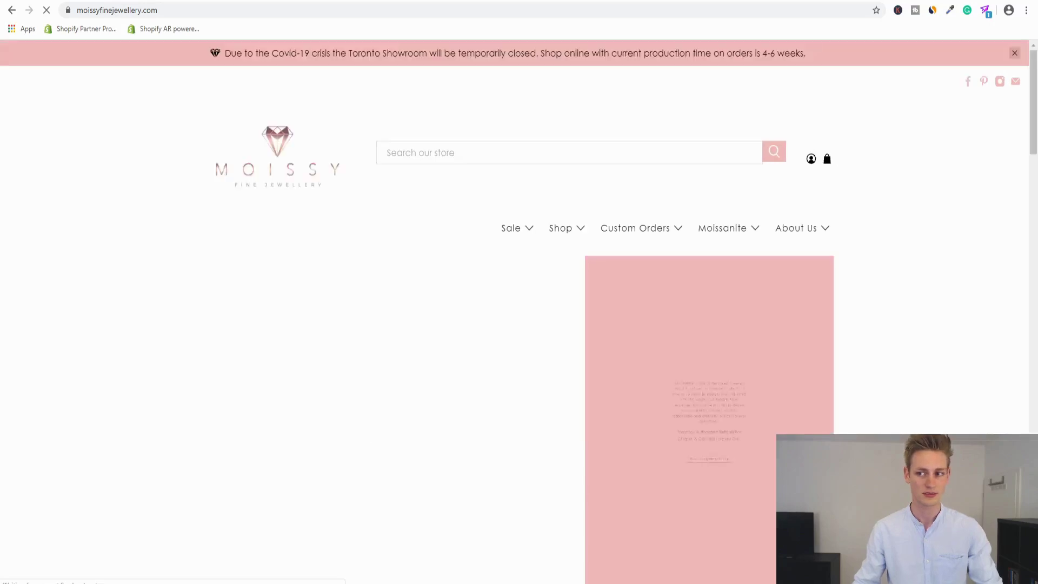
{"action": "scroll", "coordinate": [867, 314], "scroll_direction": "down", "scroll_amount": 5}
{"action": "scroll", "coordinate": [868, 307], "scroll_direction": "down", "scroll_amount": 3}
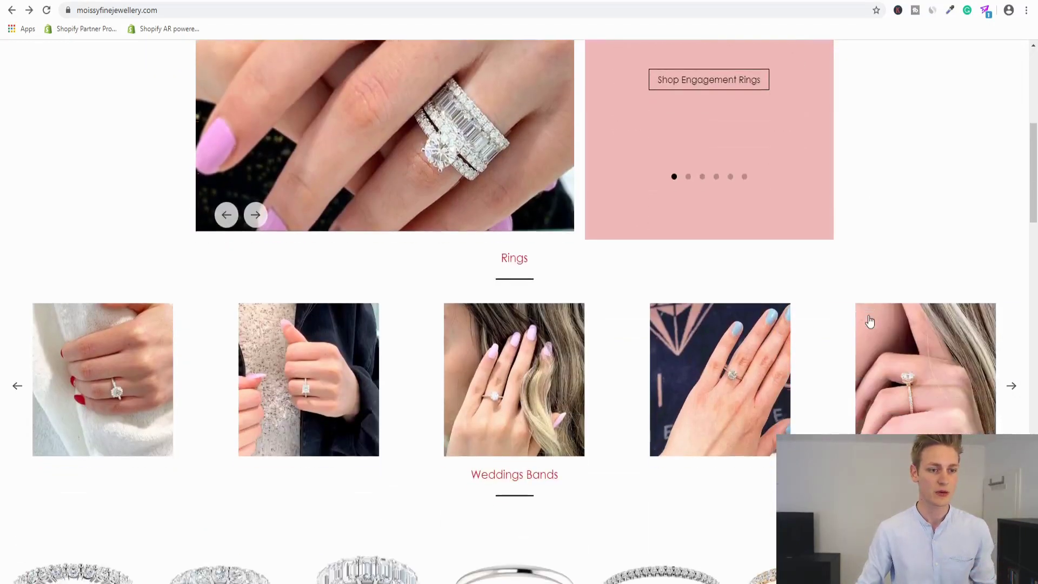
{"action": "scroll", "coordinate": [418, 307], "scroll_direction": "up", "scroll_amount": 3}
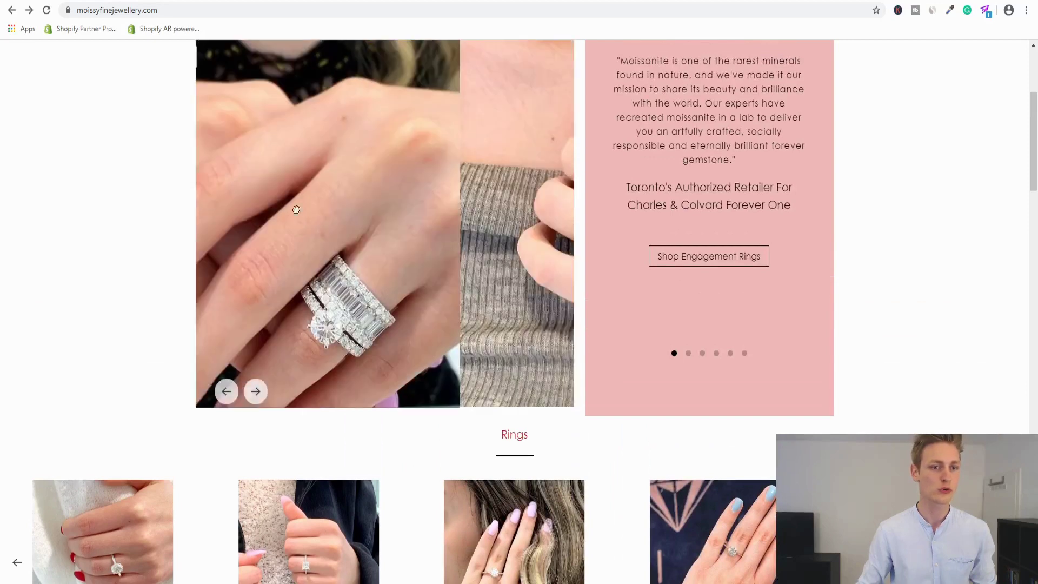
{"action": "scroll", "coordinate": [471, 364], "scroll_direction": "up", "scroll_amount": 2}
{"action": "left_click", "coordinate": [699, 323]}
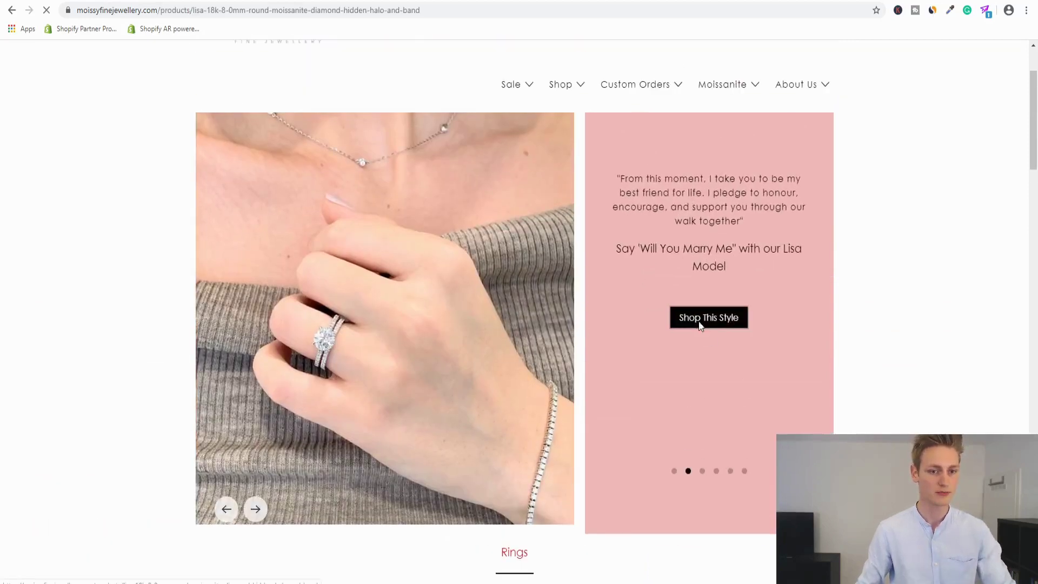
Step: Enlarge the Lisa ring page, clear the LUX Round Moissanite choice, set it back to LUX Brilliant Cut and highlight the price
{"action": "scroll", "coordinate": [880, 324], "scroll_direction": "down", "scroll_amount": 2}
{"action": "key", "text": "ctrl+plus"}
{"action": "key", "text": "ctrl+plus"}
{"action": "key", "text": "ctrl+plus"}
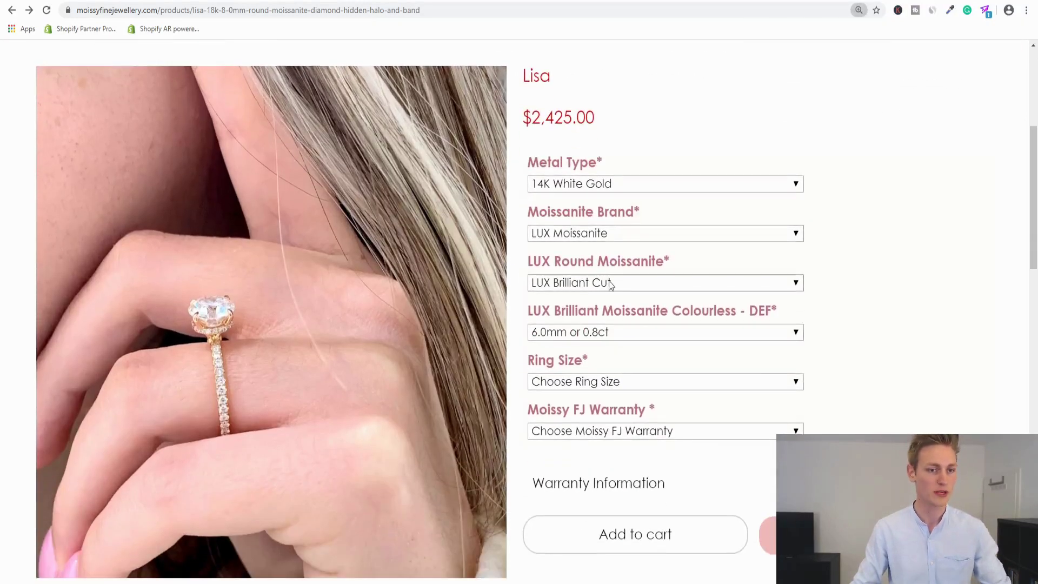
{"action": "left_click", "coordinate": [554, 283]}
{"action": "left_click", "coordinate": [591, 298]}
{"action": "left_click", "coordinate": [589, 283]}
{"action": "left_click", "coordinate": [572, 314]}
{"action": "left_click_drag", "start_coordinate": [595, 117], "coordinate": [531, 119]}
Step: Switch LUX Round Moissanite between no selection and LUX Brilliant Cut again, ending with no selection, to examine the price and dependent fields
{"action": "left_click", "coordinate": [604, 287]}
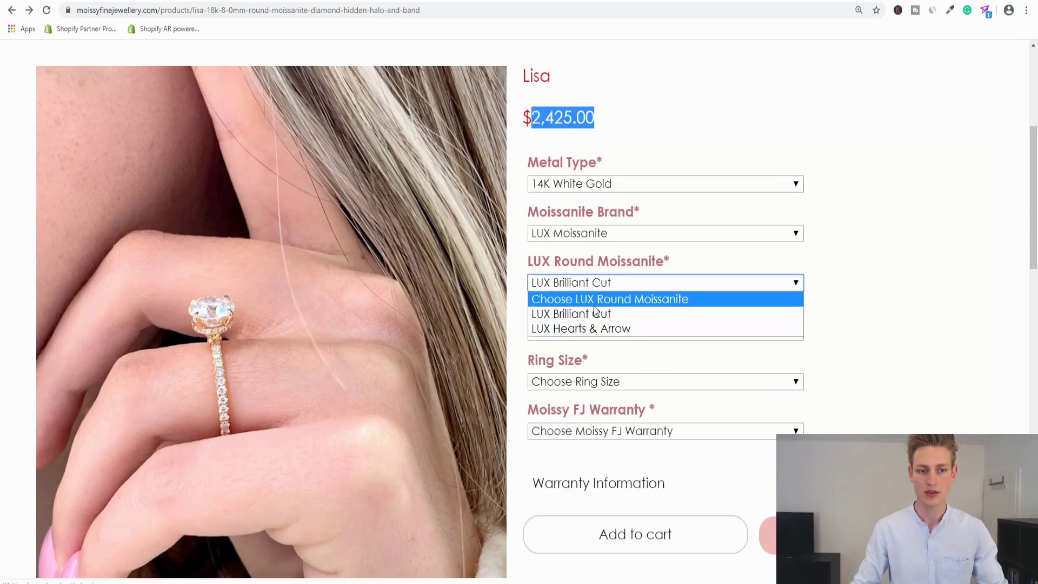
{"action": "left_click", "coordinate": [571, 297]}
{"action": "left_click", "coordinate": [568, 283]}
{"action": "left_click", "coordinate": [562, 313]}
{"action": "left_click_drag", "start_coordinate": [559, 324], "coordinate": [715, 273]}
{"action": "left_click", "coordinate": [714, 282]}
{"action": "left_click", "coordinate": [647, 298]}
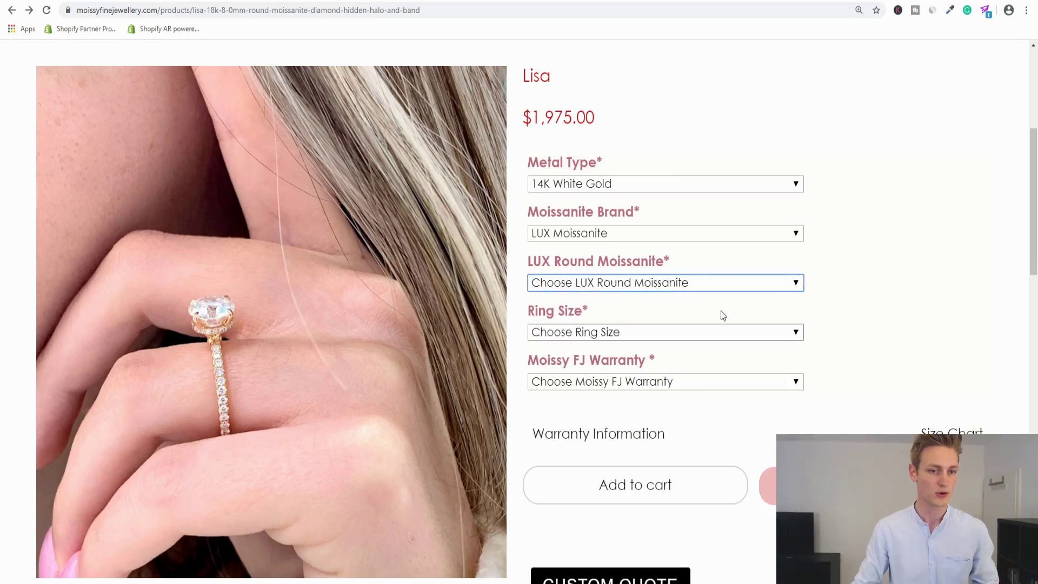
{"action": "left_click", "coordinate": [946, 288]}
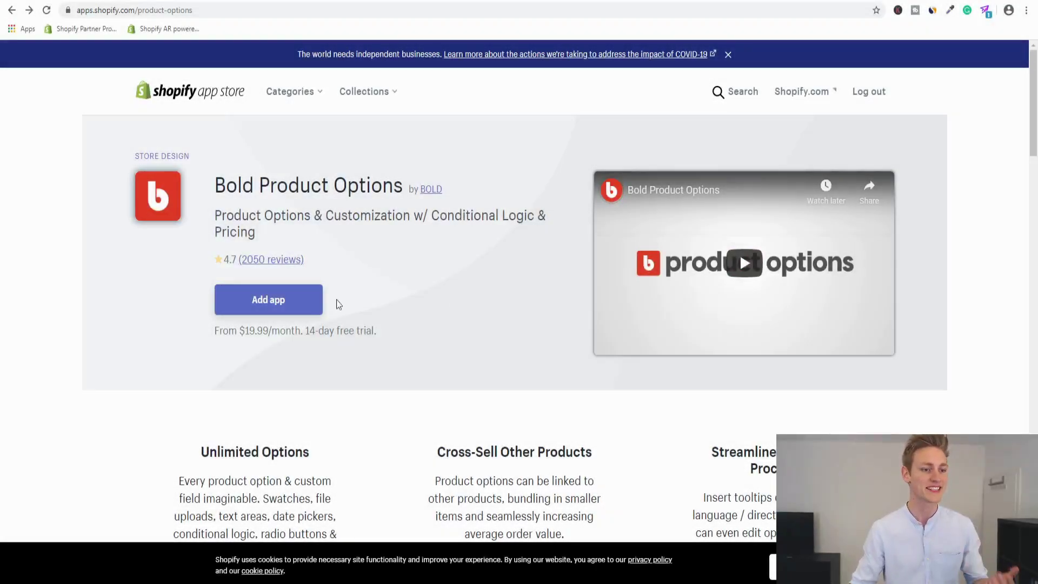
Step: Add the Bold Product Options app to the store and check its entry among the installed apps
{"action": "left_click", "coordinate": [255, 301]}
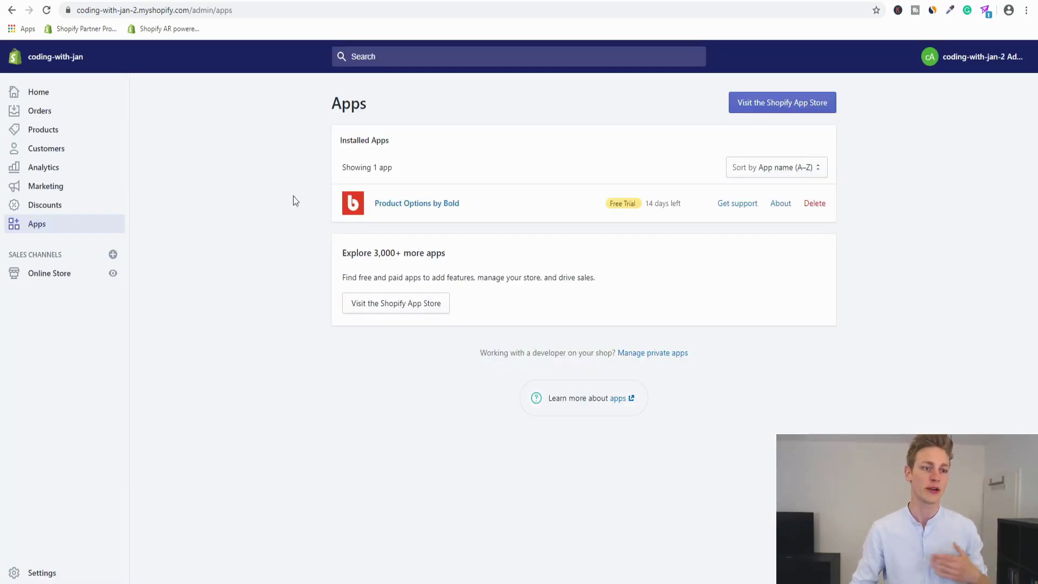
{"action": "left_click_drag", "start_coordinate": [319, 190], "coordinate": [858, 208]}
{"action": "left_click", "coordinate": [880, 203]}
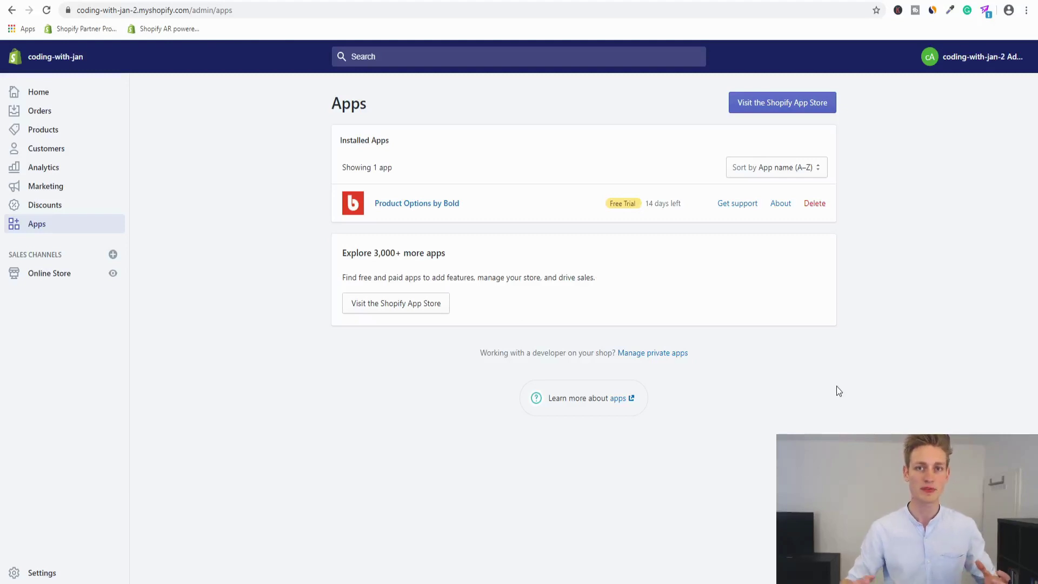
Step: Open the online store's themes and look at the Duplicate action for the current Debut Customizable Products theme
{"action": "left_click", "coordinate": [52, 277]}
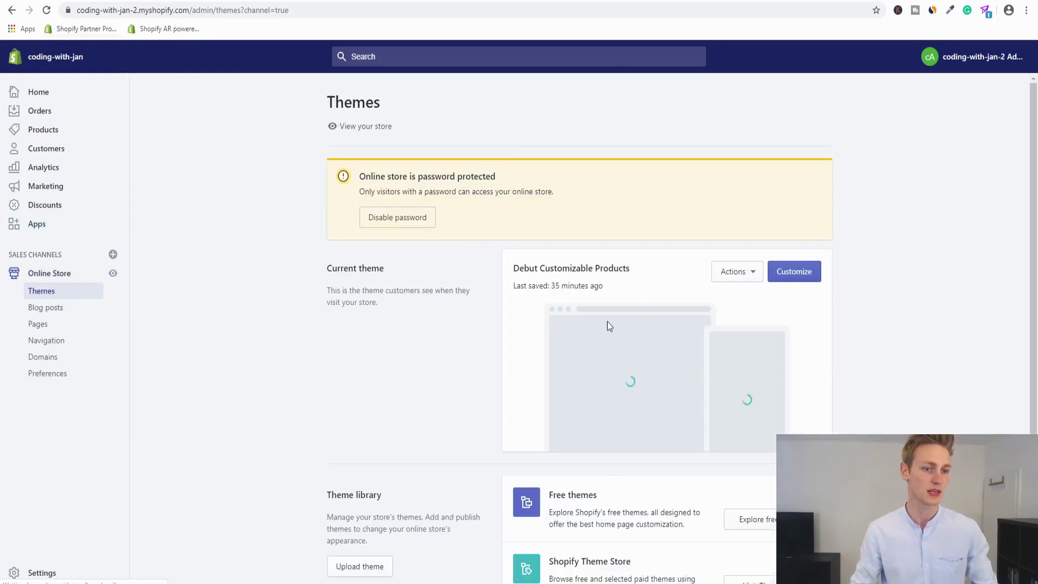
{"action": "left_click", "coordinate": [725, 272]}
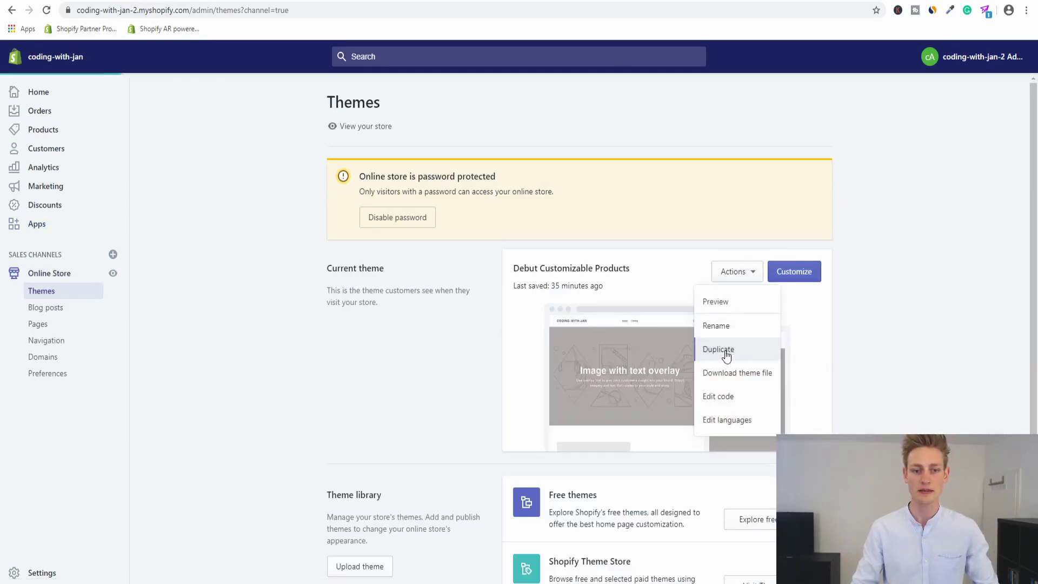
{"action": "scroll", "coordinate": [747, 330], "scroll_direction": "down", "scroll_amount": 2}
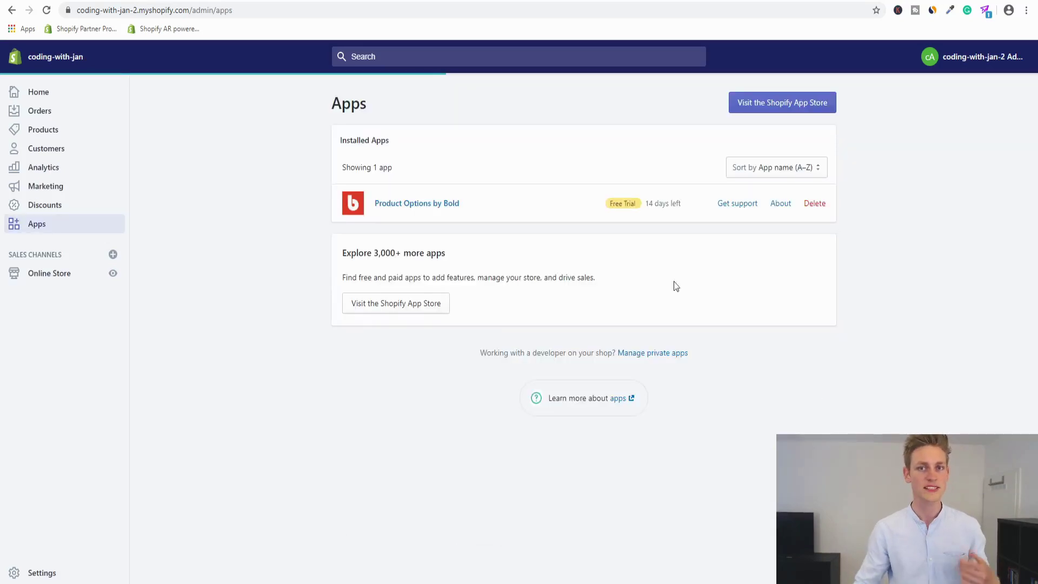
Step: Open Product Options by Bold, review the plans in its account settings and upgrade to Premium
{"action": "left_click", "coordinate": [385, 202]}
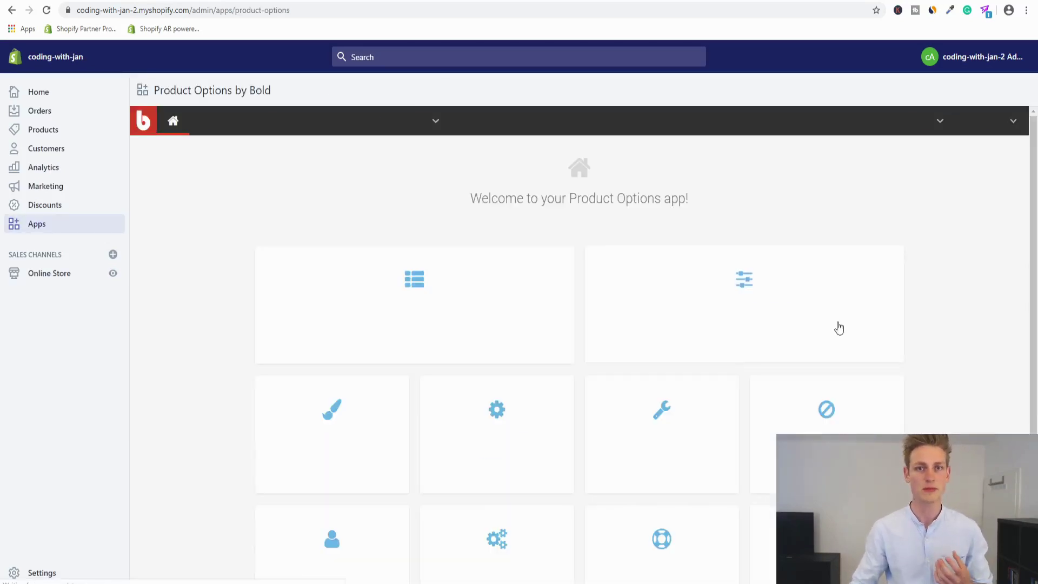
{"action": "mouse_move", "coordinate": [432, 123]}
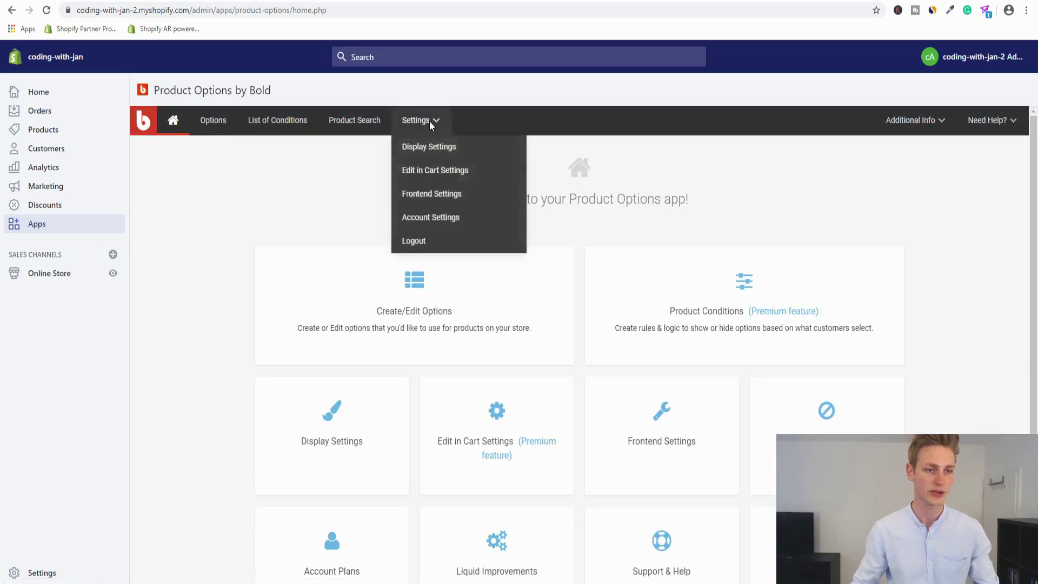
{"action": "left_click", "coordinate": [430, 217]}
{"action": "scroll", "coordinate": [521, 220], "scroll_direction": "down", "scroll_amount": 1}
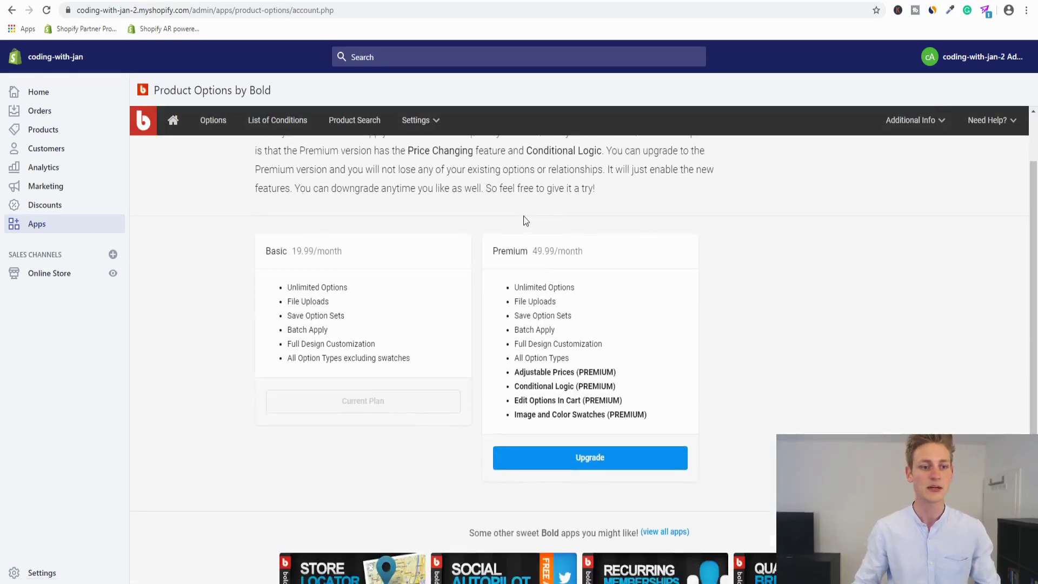
{"action": "left_click_drag", "start_coordinate": [502, 360], "coordinate": [679, 414]}
{"action": "left_click", "coordinate": [682, 423]}
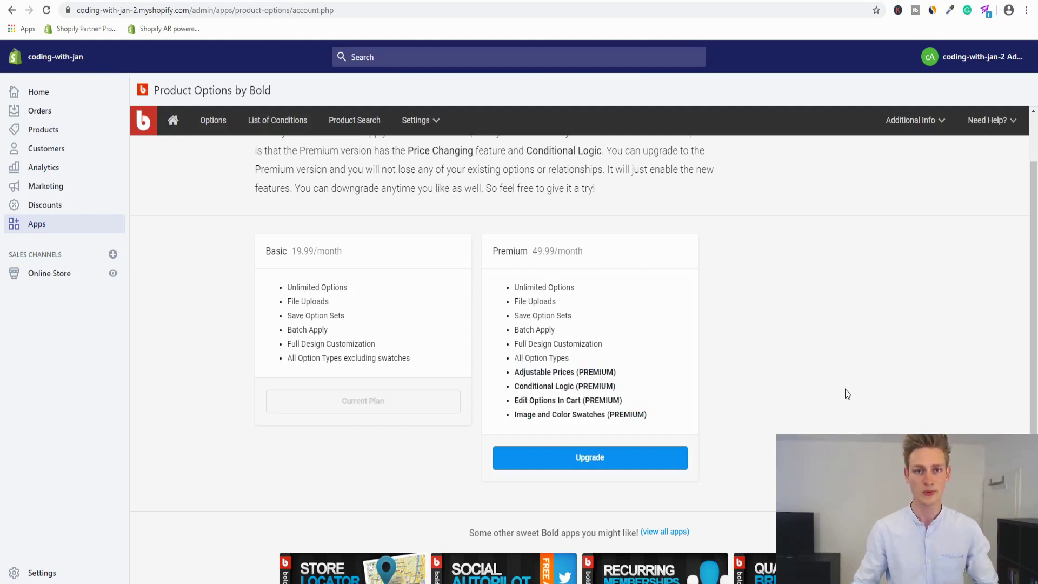
{"action": "left_click", "coordinate": [591, 459]}
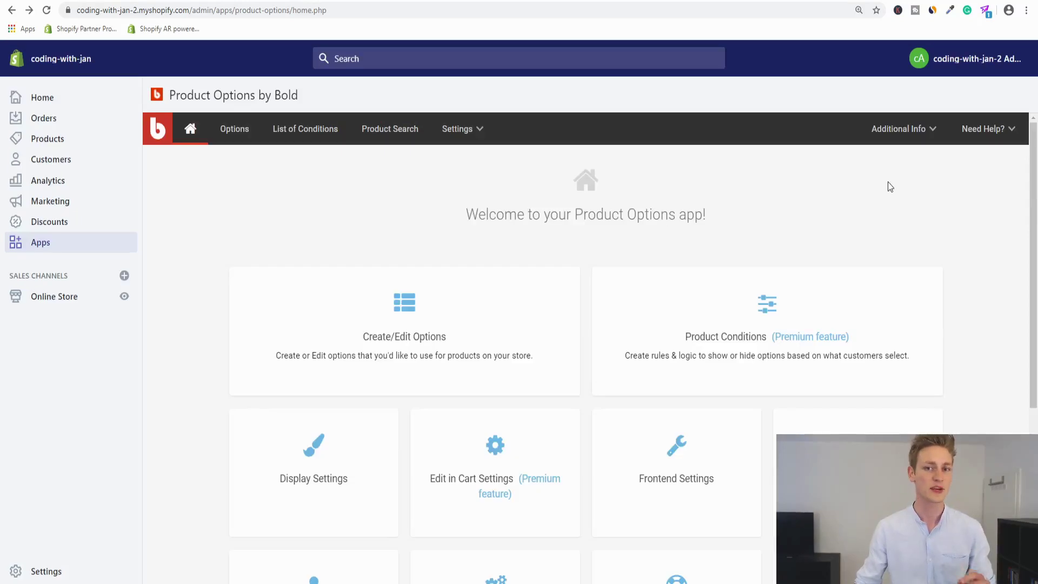
Step: Open the app's liquid installation page and compare the expert and automatic install methods
{"action": "left_click", "coordinate": [986, 130]}
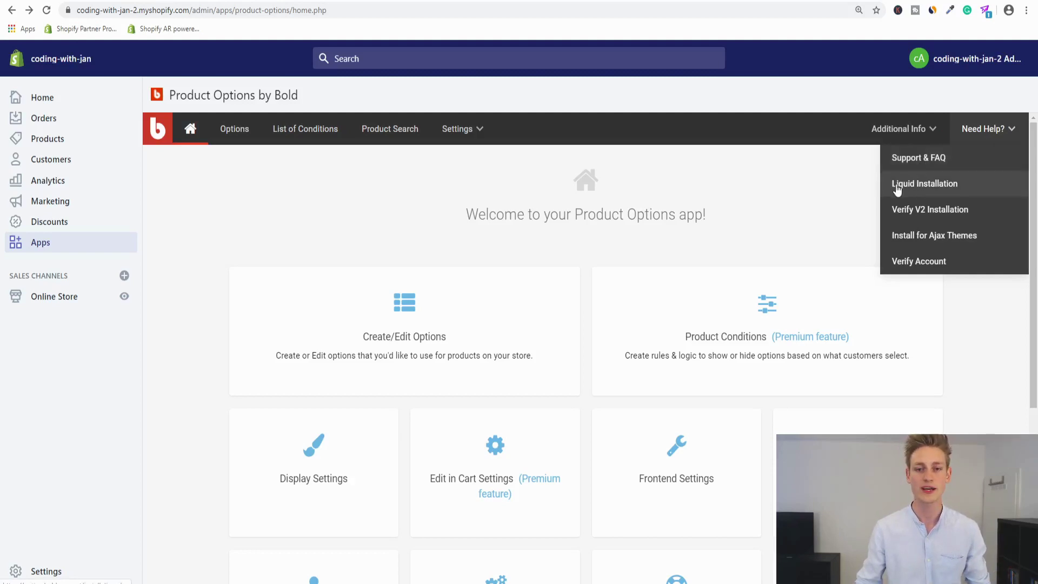
{"action": "left_click", "coordinate": [932, 193]}
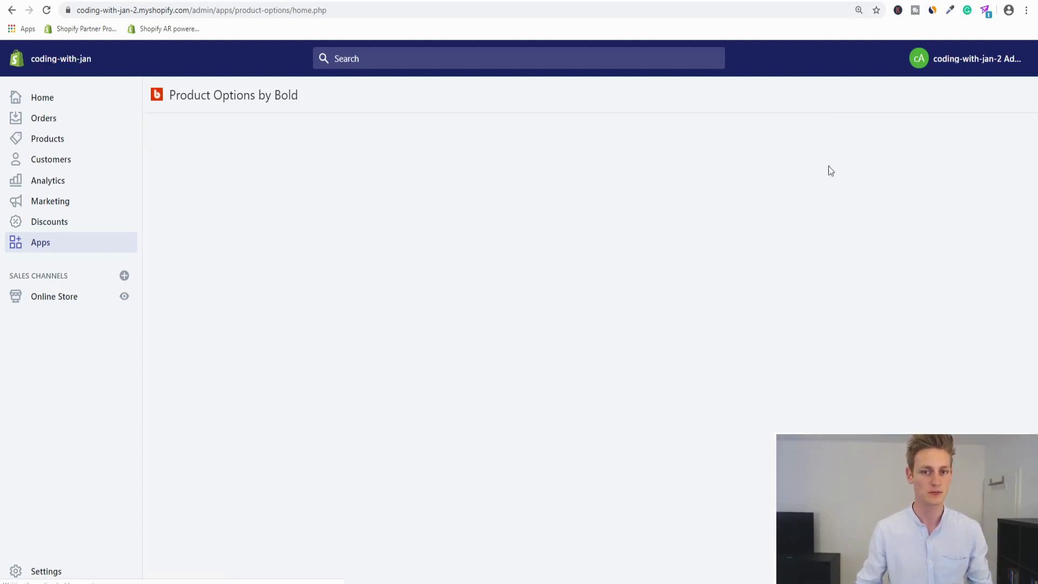
{"action": "scroll", "coordinate": [601, 295], "scroll_direction": "down", "scroll_amount": 2}
{"action": "left_click_drag", "start_coordinate": [648, 255], "coordinate": [828, 263]}
{"action": "left_click", "coordinate": [795, 320]}
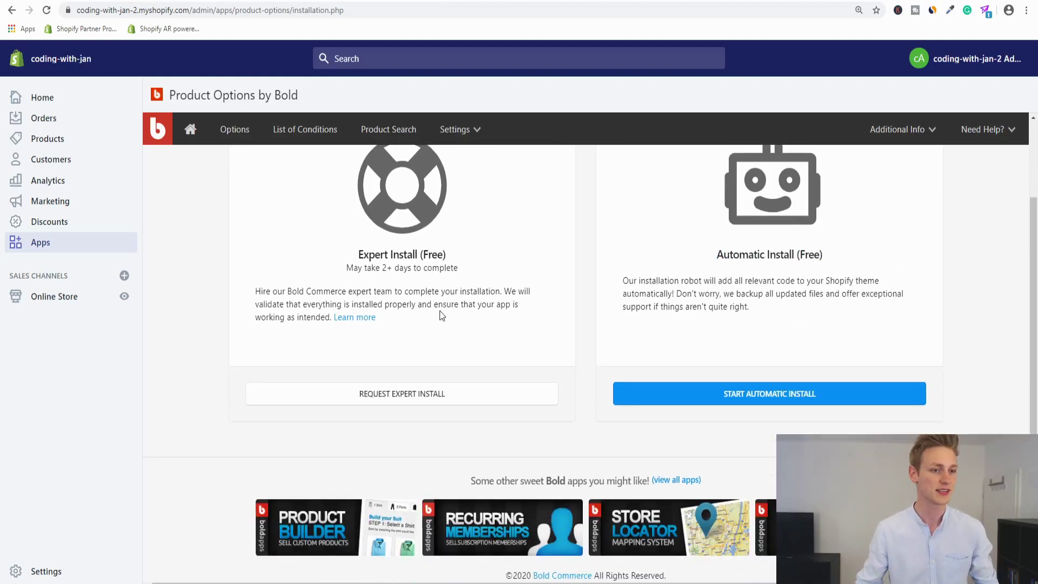
{"action": "scroll", "coordinate": [441, 315], "scroll_direction": "up", "scroll_amount": 2}
{"action": "left_click_drag", "start_coordinate": [262, 347], "coordinate": [493, 400]}
{"action": "left_click", "coordinate": [495, 420]}
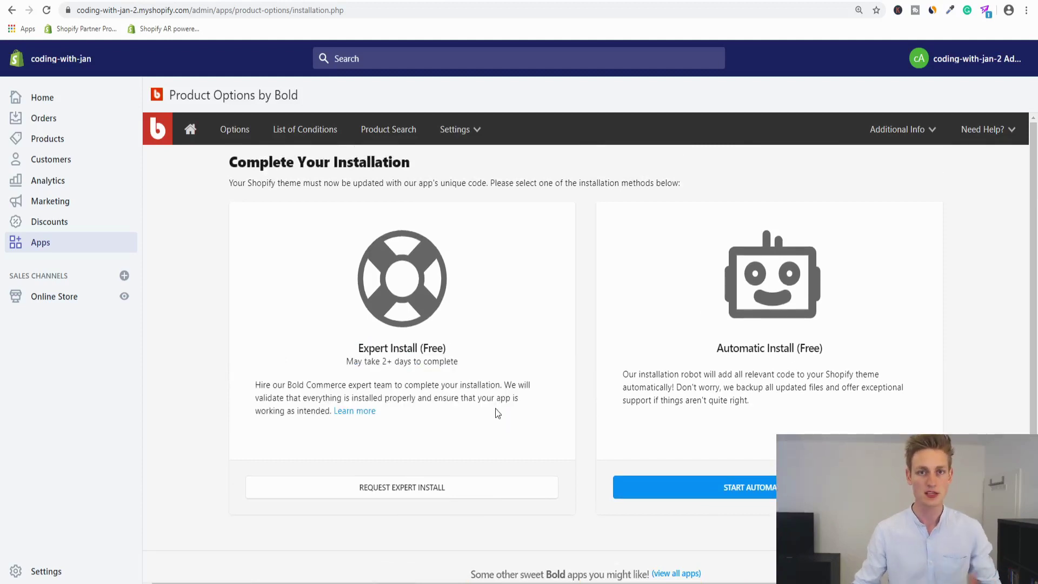
{"action": "left_click_drag", "start_coordinate": [354, 361], "coordinate": [429, 366]}
{"action": "left_click", "coordinate": [429, 366]}
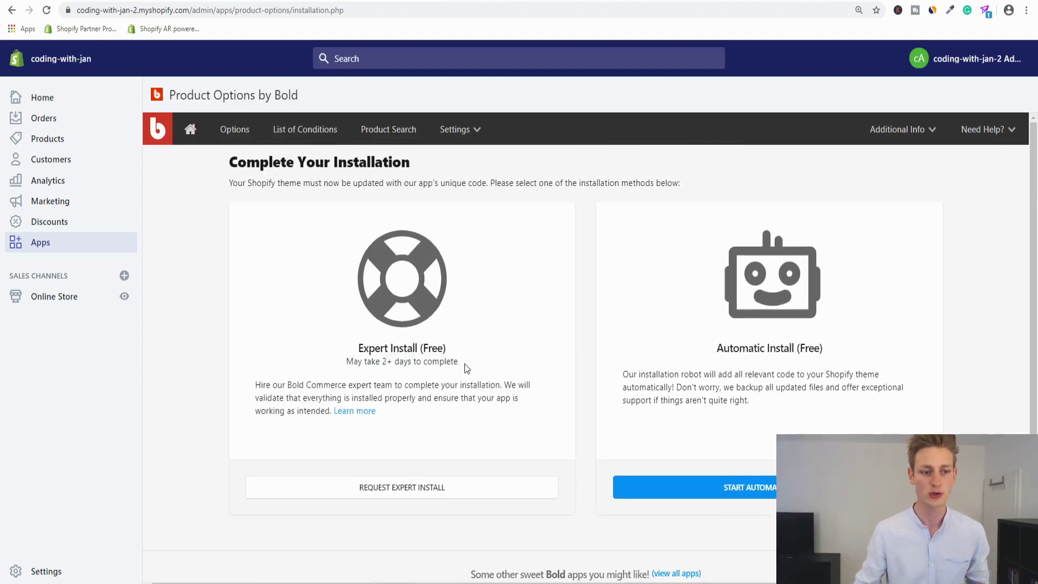
Step: Run the automatic install on the Debut Customizable Products theme and close the completion message
{"action": "scroll", "coordinate": [472, 290], "scroll_direction": "down", "scroll_amount": 2}
{"action": "left_click", "coordinate": [762, 395]}
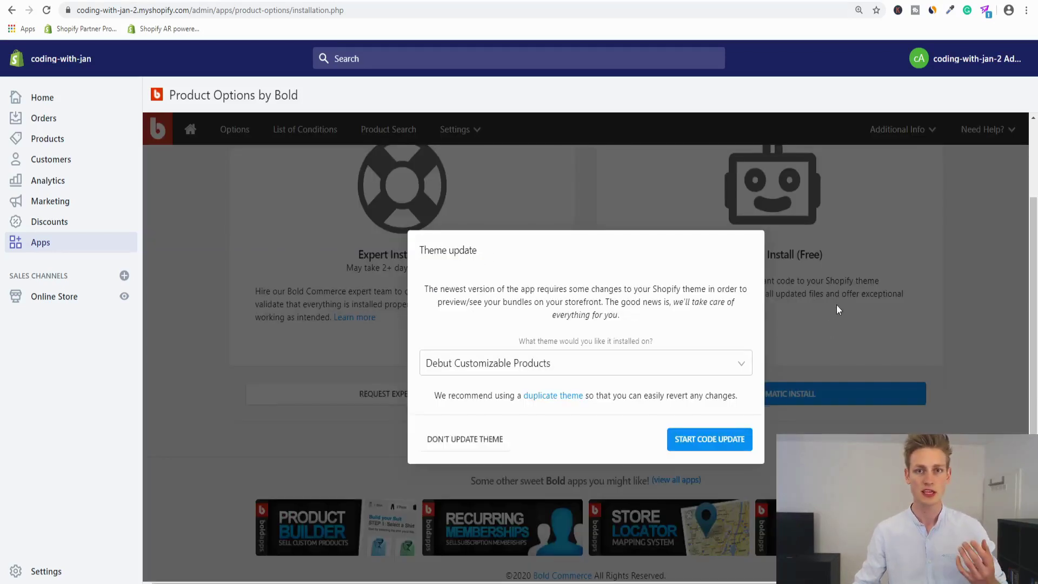
{"action": "left_click", "coordinate": [718, 369]}
{"action": "left_click", "coordinate": [686, 368]}
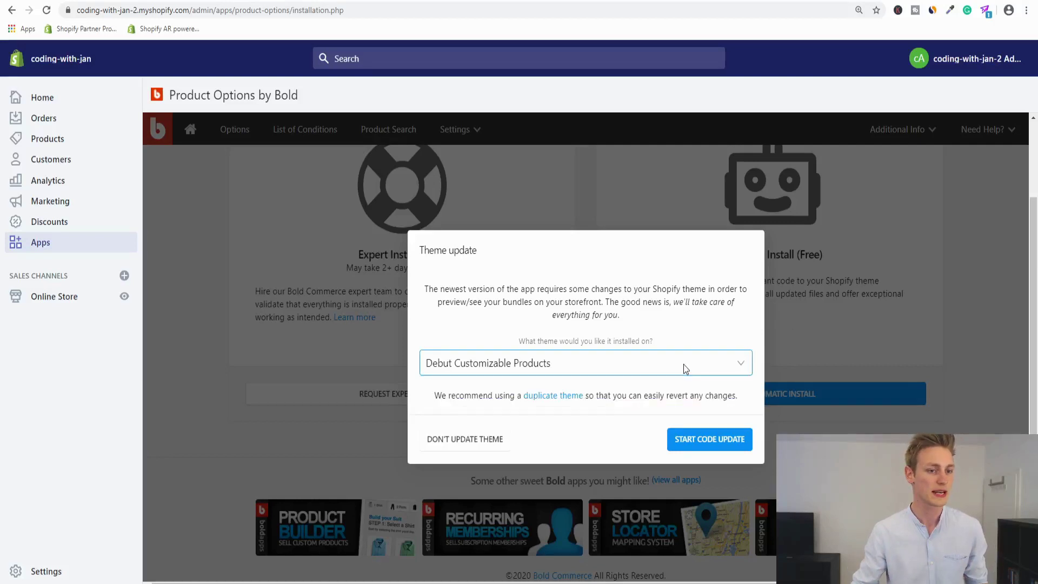
{"action": "left_click", "coordinate": [704, 444]}
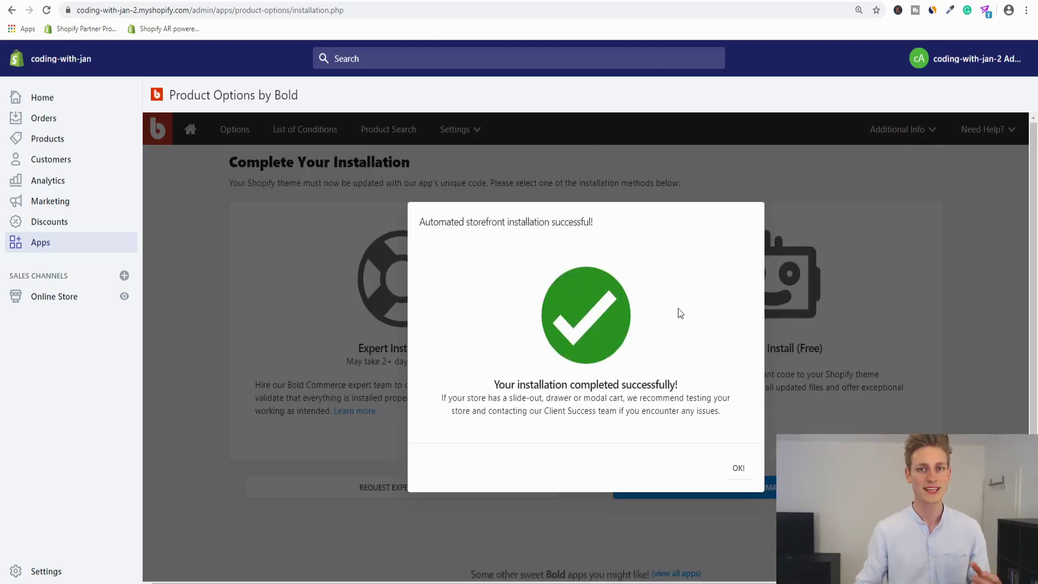
{"action": "left_click", "coordinate": [738, 469]}
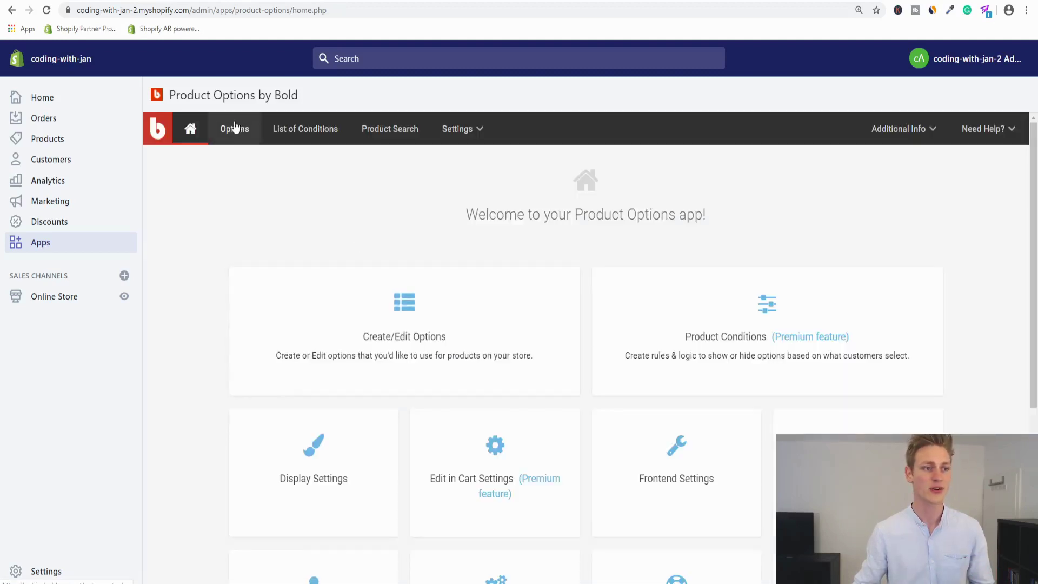
Step: Start a new option set and name it "Custom Prints"
{"action": "left_click", "coordinate": [235, 133]}
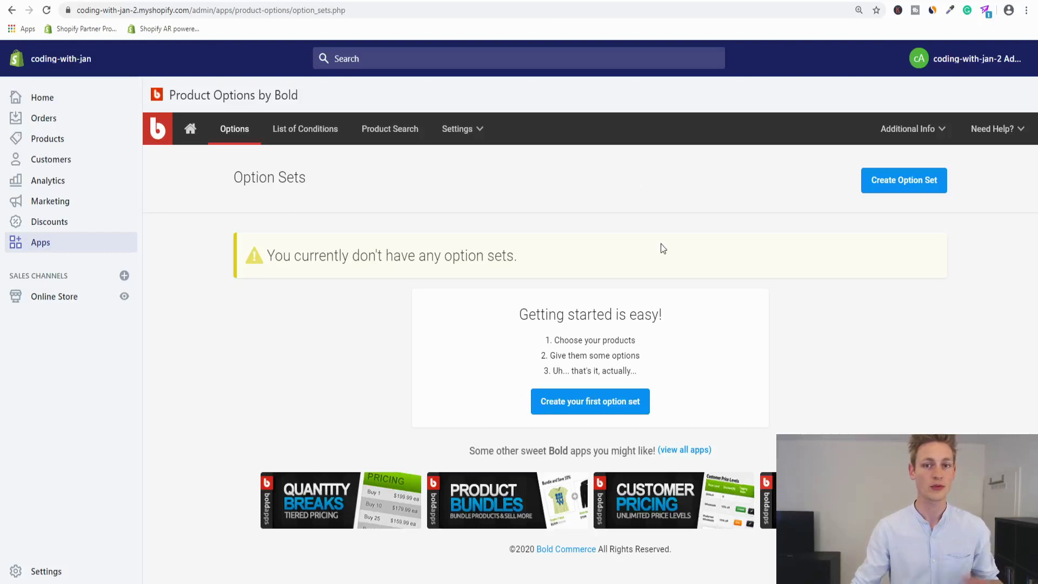
{"action": "left_click", "coordinate": [912, 189]}
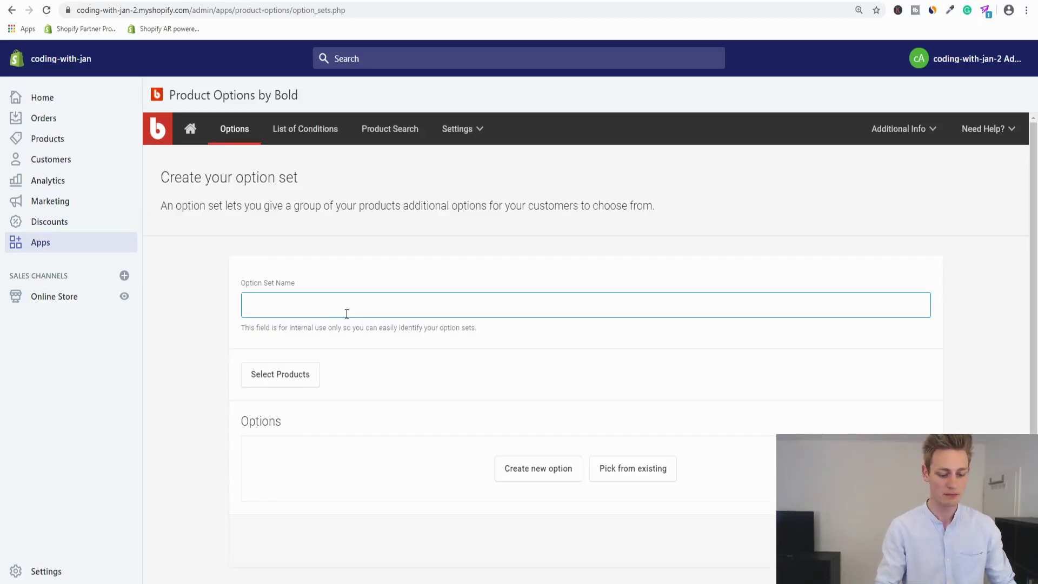
{"action": "type", "text": "Custom Prints"}
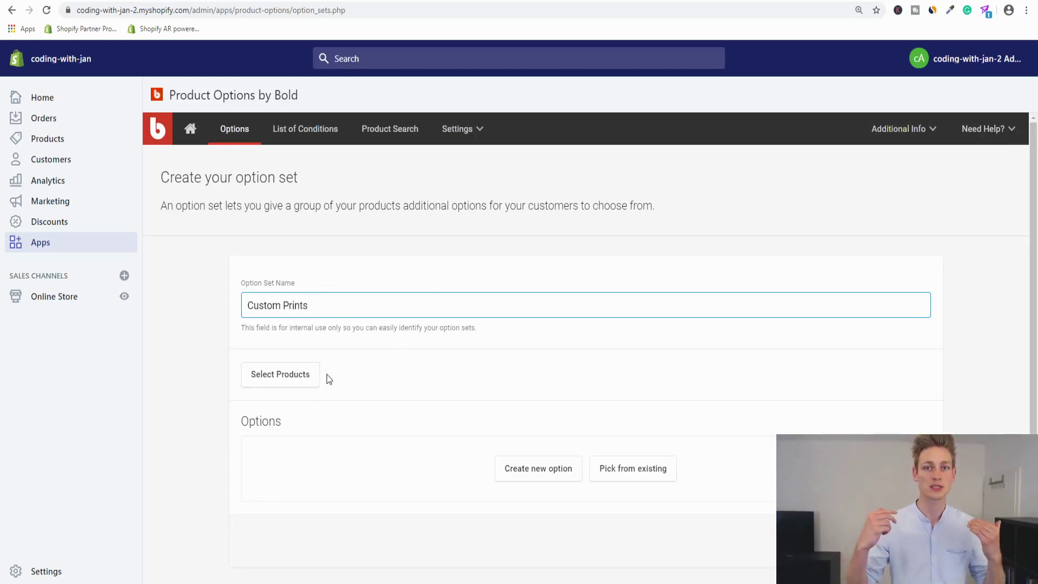
Step: Open the selection of individual products for the Custom Prints option set
{"action": "left_click", "coordinate": [278, 378]}
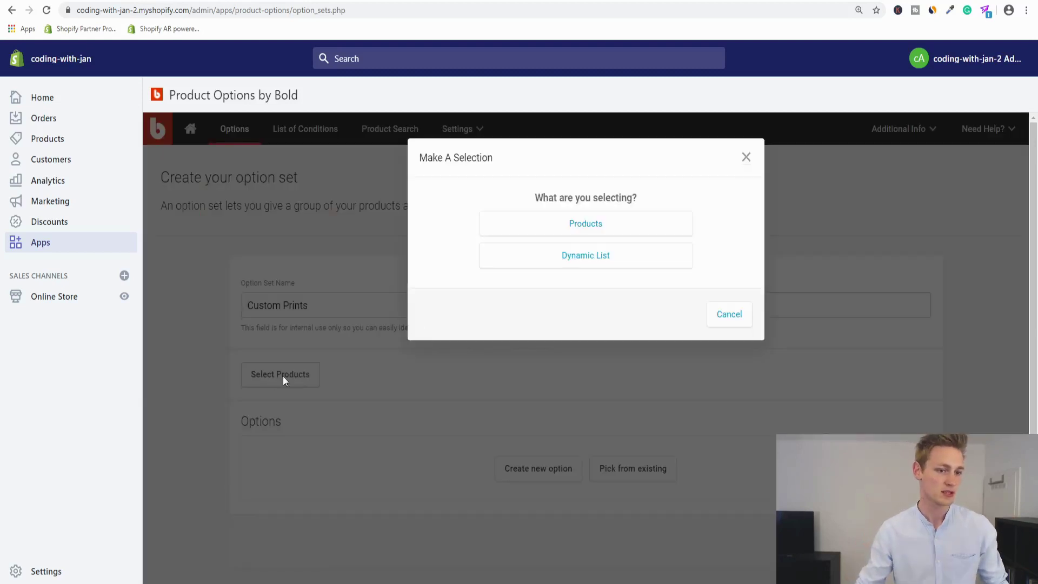
{"action": "left_click", "coordinate": [559, 225]}
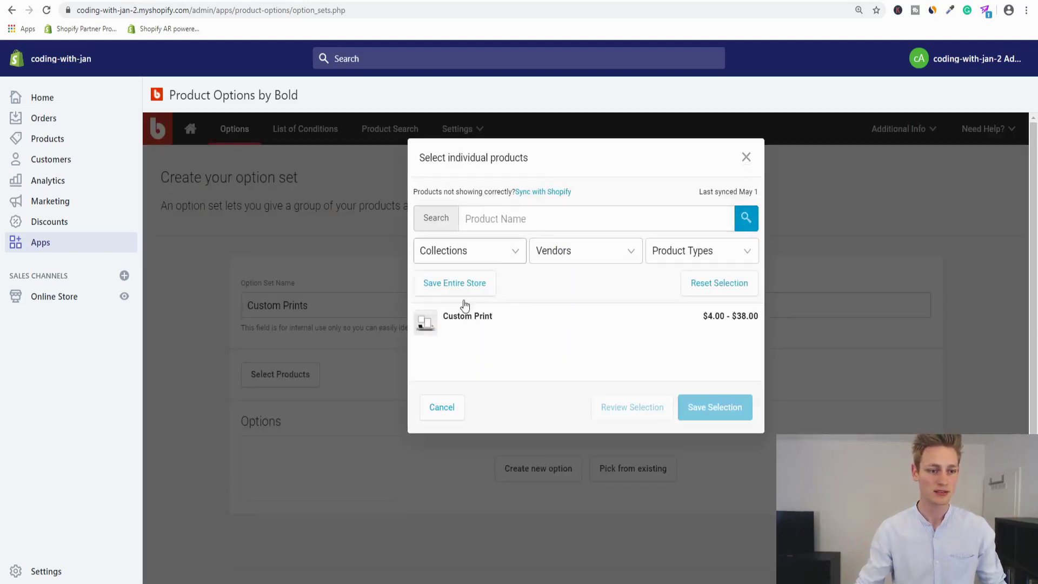
Step: Examine the dimension variants and their prices on the Custom Print product's page in the store admin
{"action": "key", "text": "ctrl+Tab"}
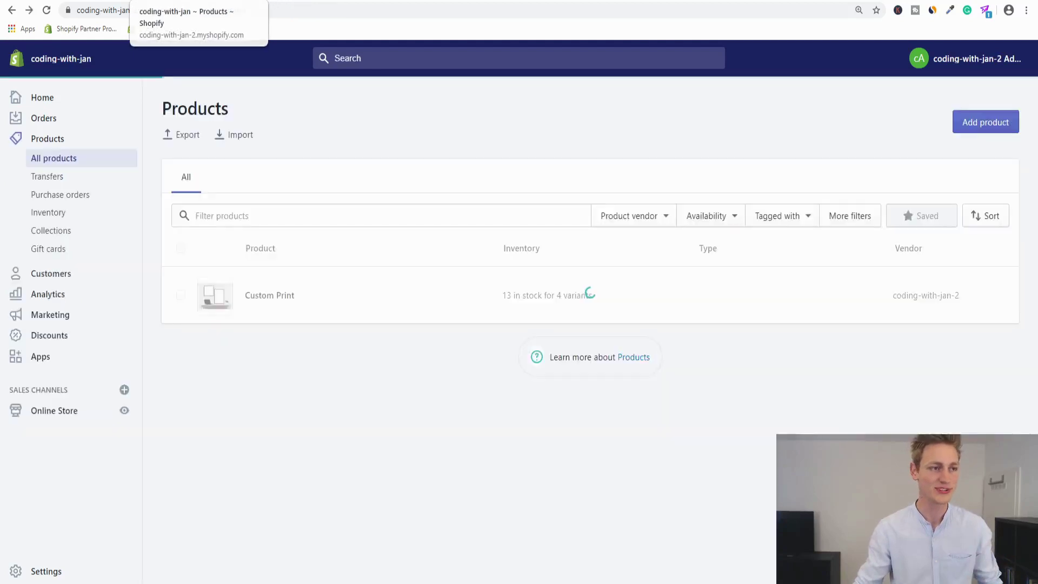
{"action": "left_click", "coordinate": [273, 301]}
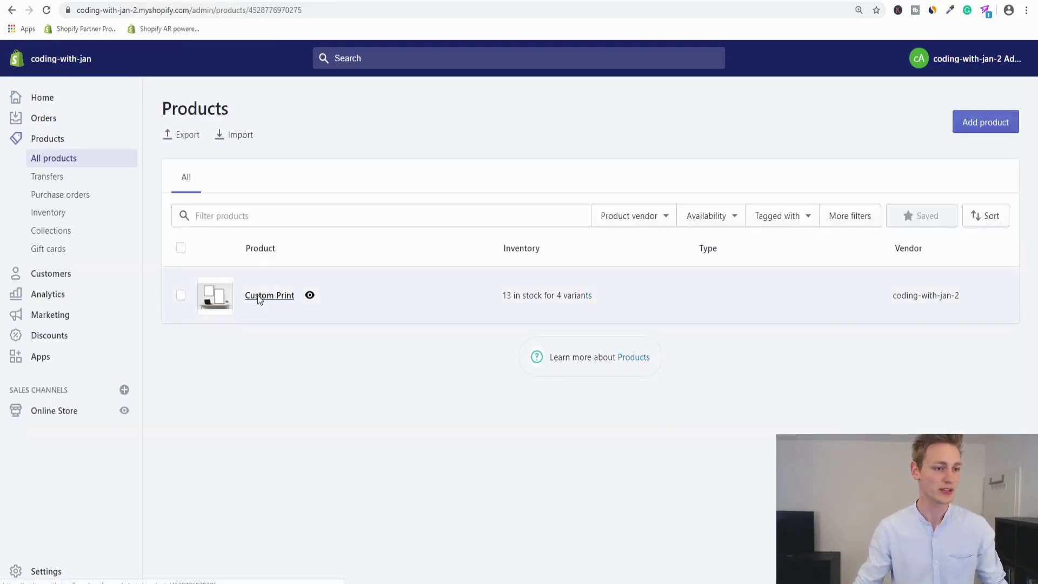
{"action": "scroll", "coordinate": [215, 229], "scroll_direction": "down", "scroll_amount": 5}
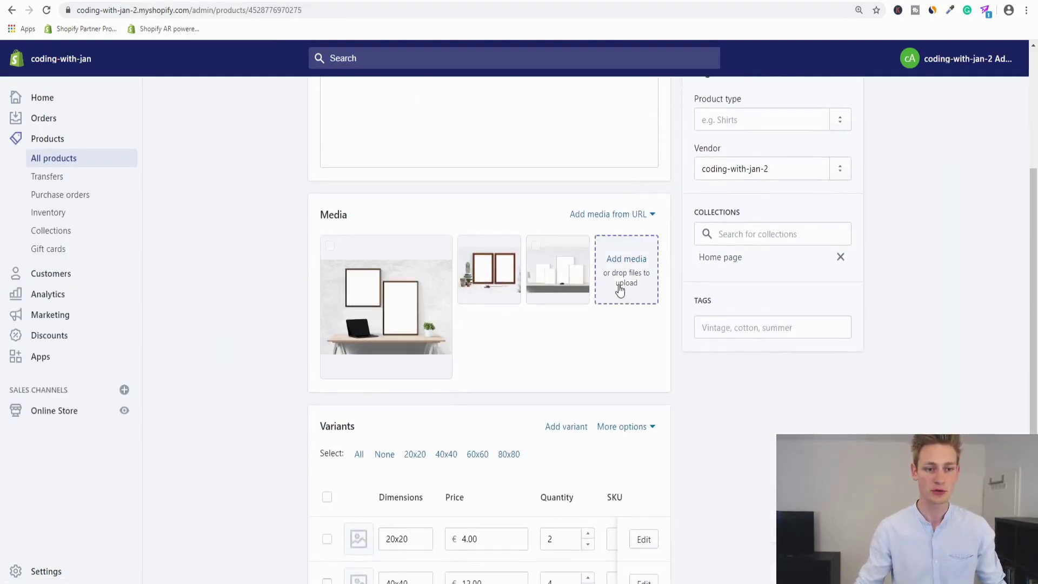
{"action": "scroll", "coordinate": [586, 290], "scroll_direction": "down", "scroll_amount": 4}
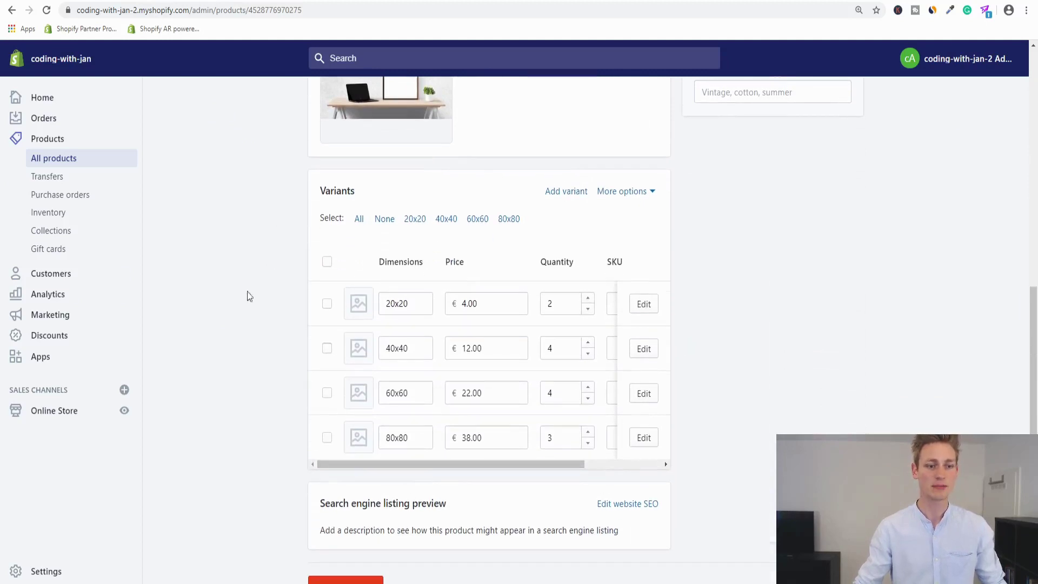
{"action": "left_click", "coordinate": [430, 312]}
{"action": "left_click", "coordinate": [423, 348]}
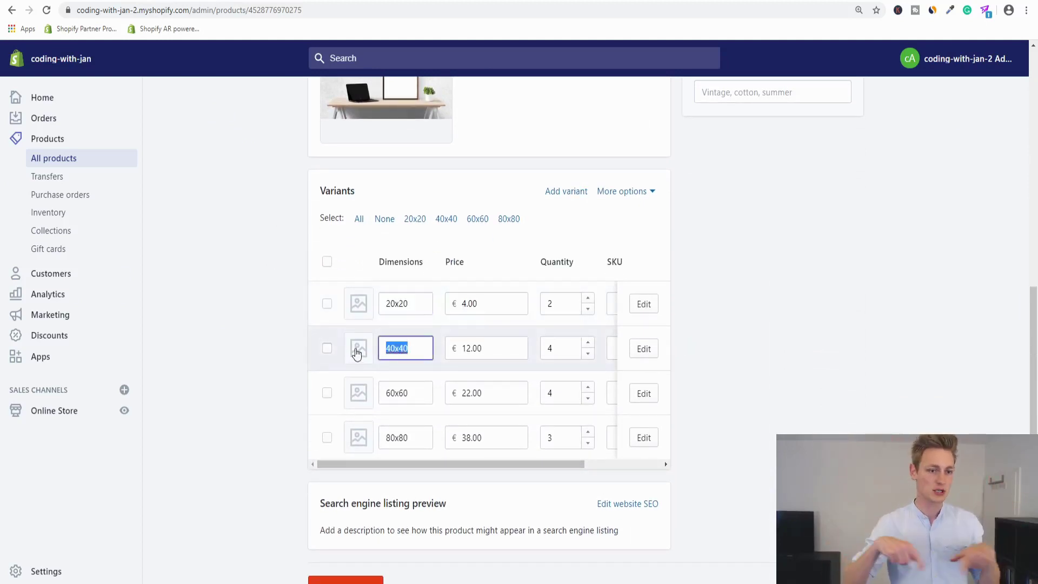
{"action": "left_click", "coordinate": [424, 306]}
{"action": "left_click", "coordinate": [492, 306]}
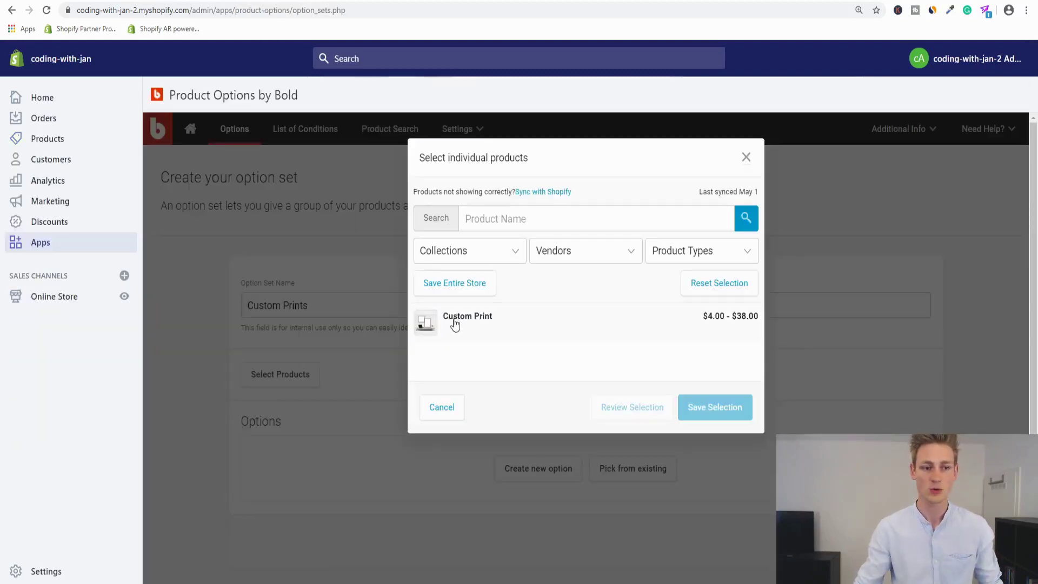
Step: Select the Custom Print product for the option set and save the selection
{"action": "left_click", "coordinate": [486, 323]}
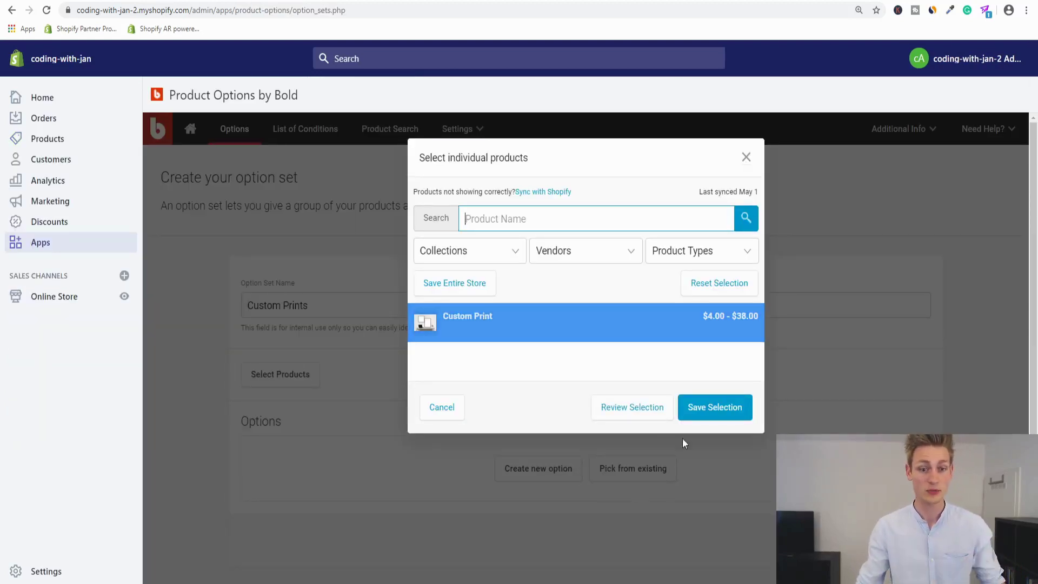
{"action": "left_click", "coordinate": [708, 408]}
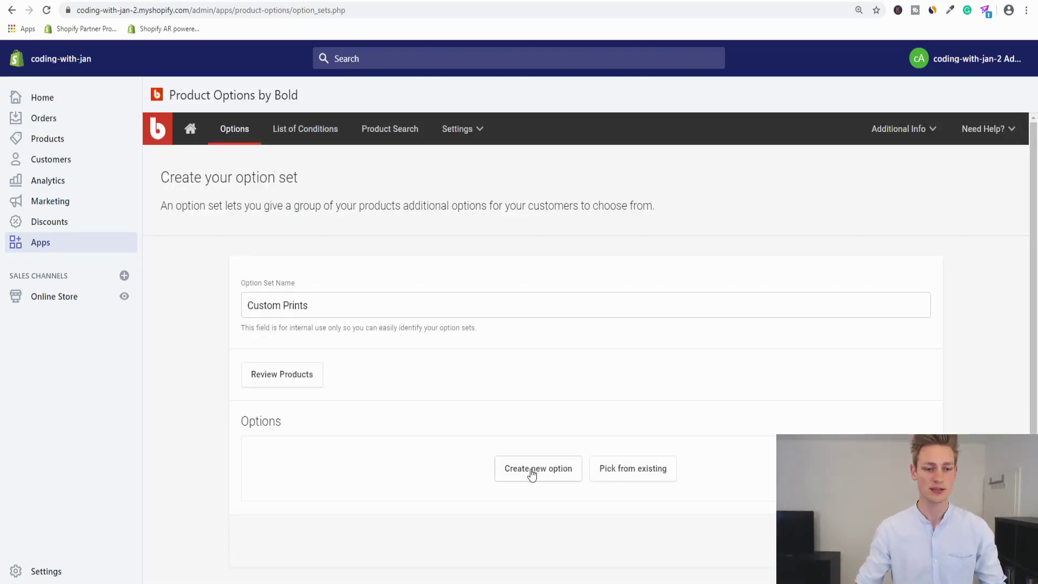
Step: Create a new option named "Material" and set its type to Dropdown
{"action": "scroll", "coordinate": [535, 411], "scroll_direction": "down", "scroll_amount": 1}
{"action": "left_click", "coordinate": [538, 410]}
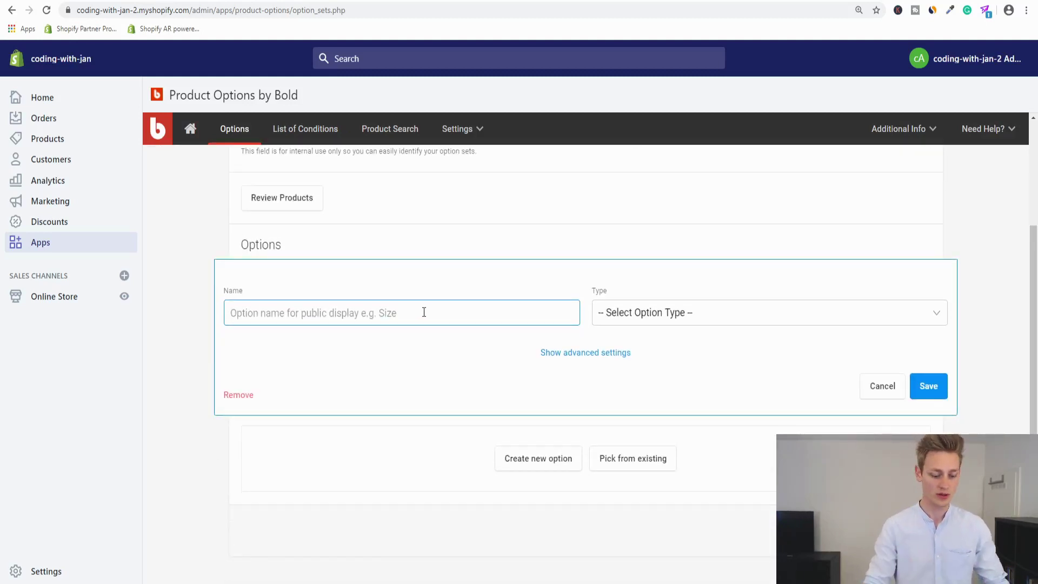
{"action": "type", "text": "Material"}
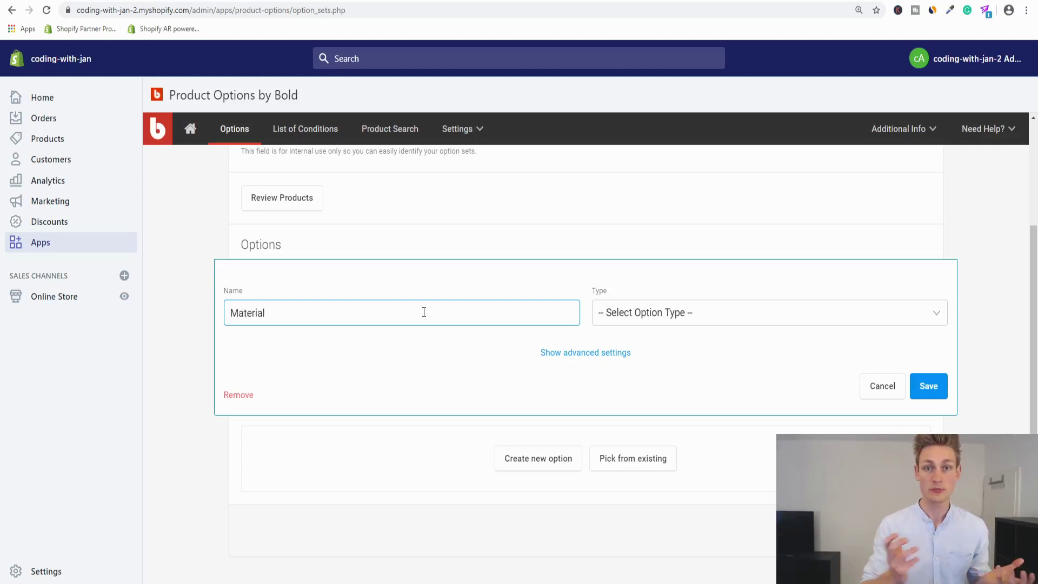
{"action": "left_click", "coordinate": [643, 314]}
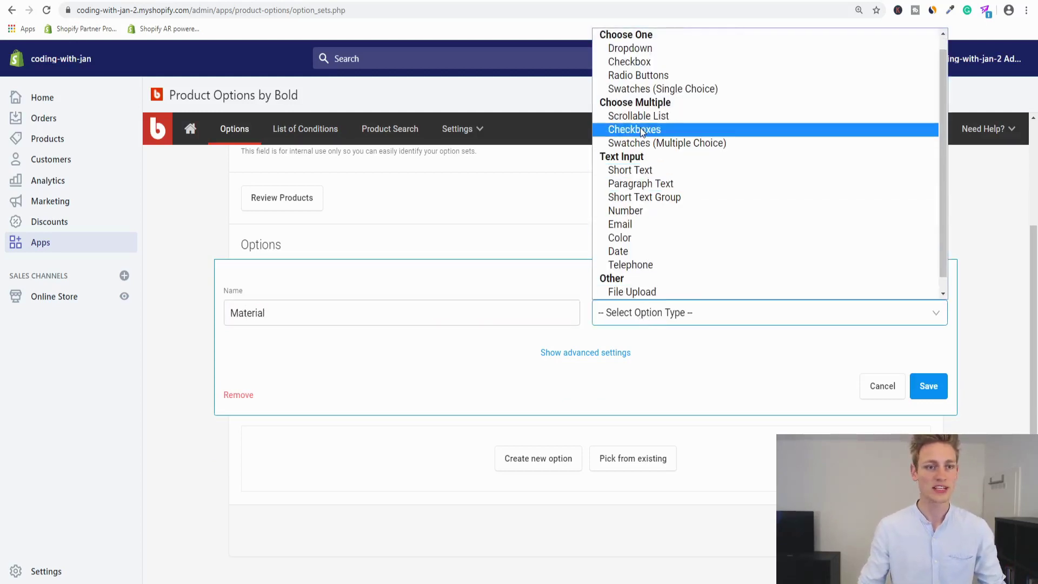
{"action": "scroll", "coordinate": [714, 255], "scroll_direction": "up", "scroll_amount": 1}
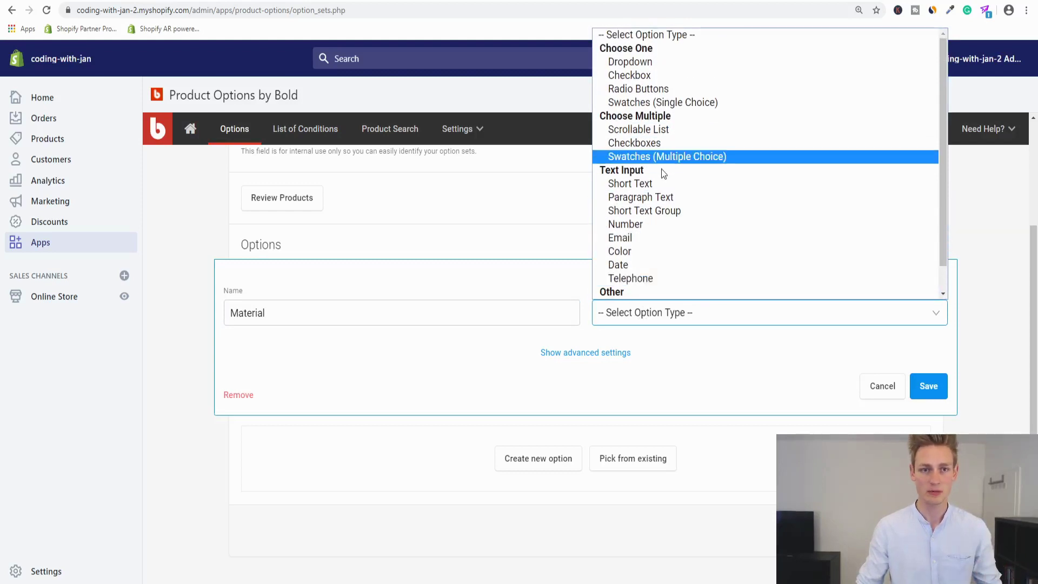
{"action": "left_click", "coordinate": [648, 62]}
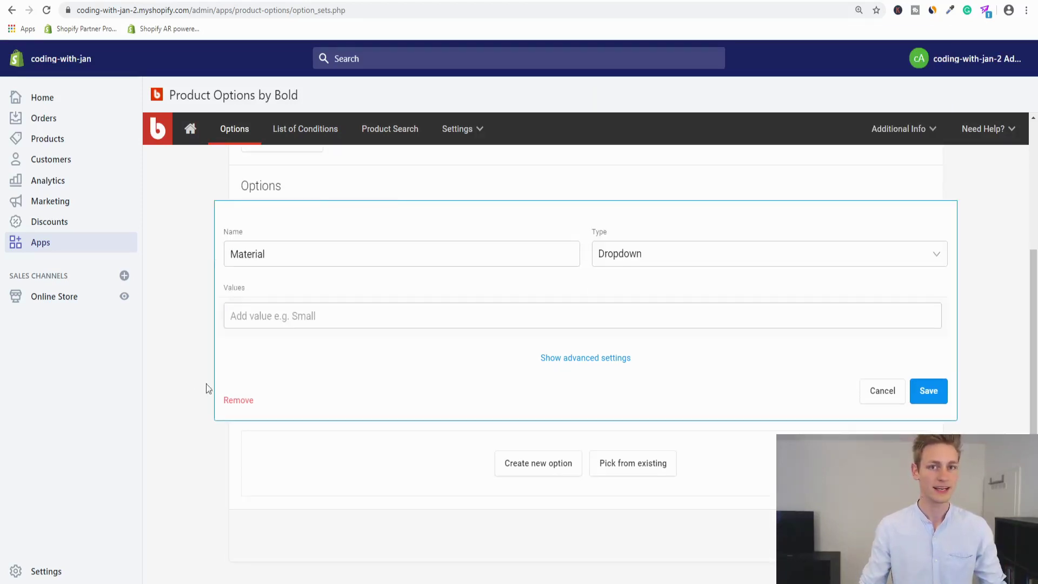
Step: Add the values Poster, PVC, Acrylic-Glas and Canvas to the Material option
{"action": "left_click", "coordinate": [292, 317]}
{"action": "type", "text": "Poster"}
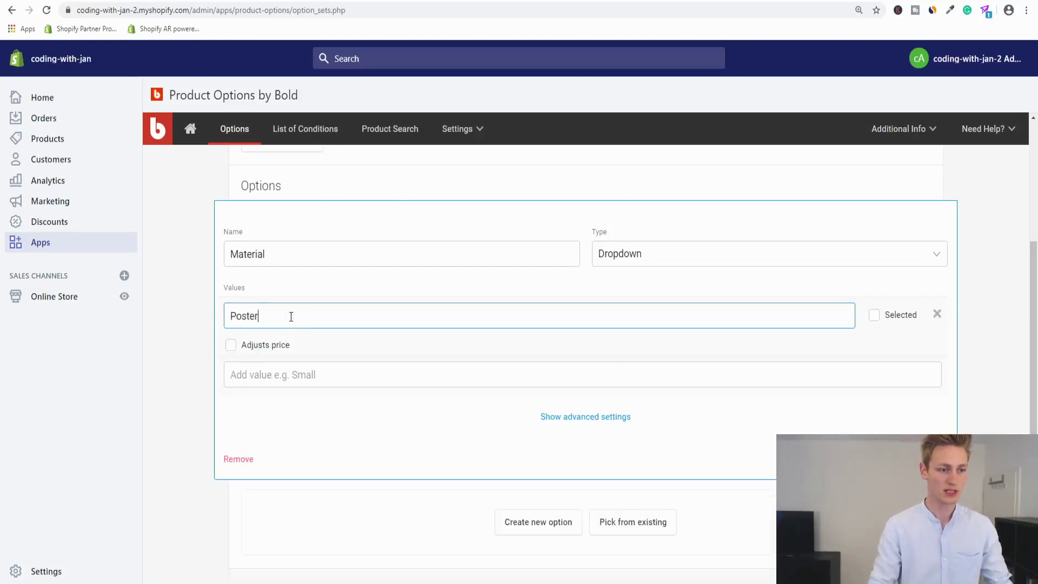
{"action": "left_click", "coordinate": [280, 371]}
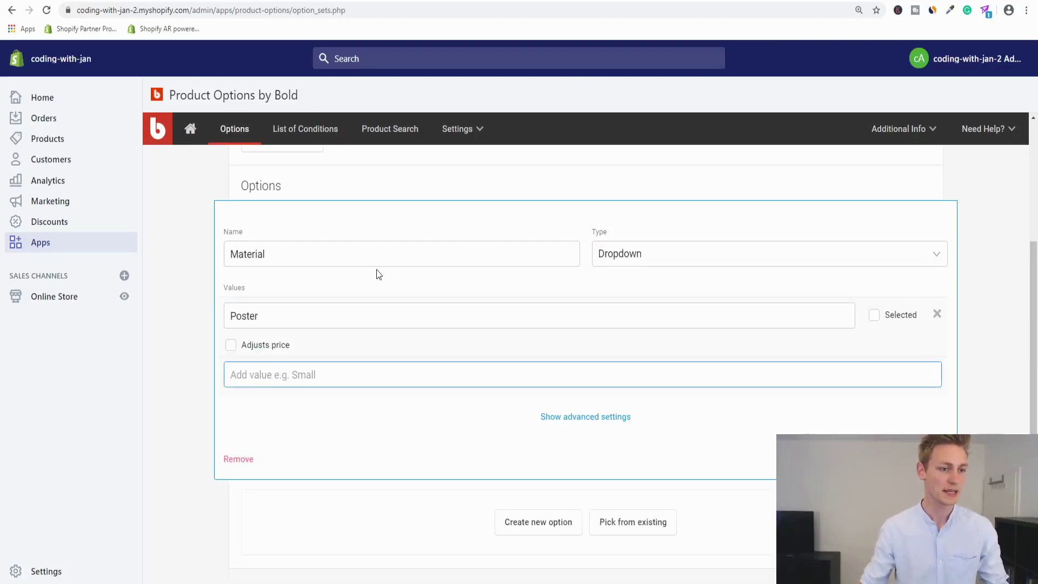
{"action": "type", "text": "PVC"}
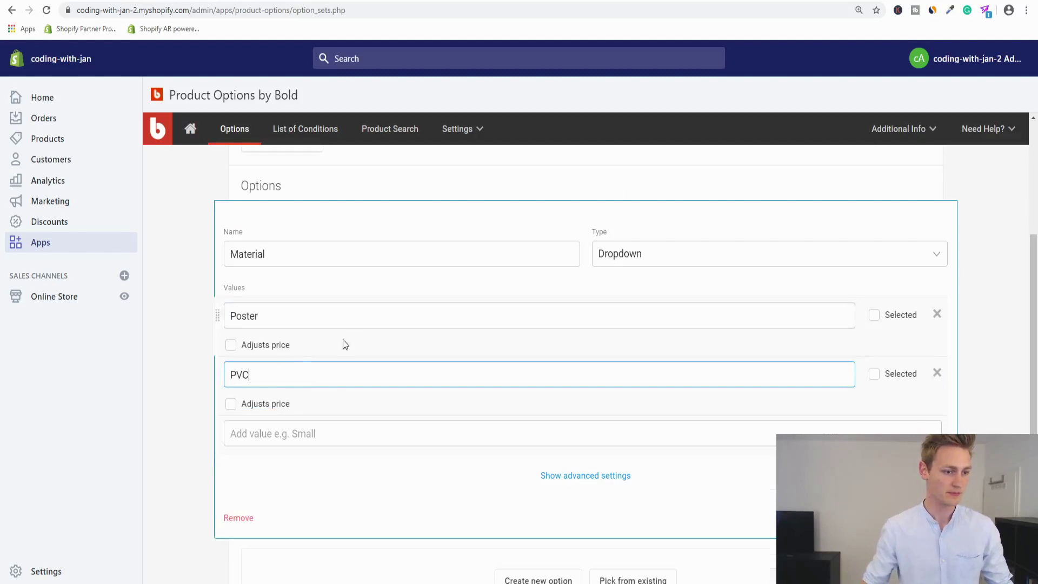
{"action": "left_click", "coordinate": [321, 430]}
{"action": "type", "text": "Acrylic-Glas"}
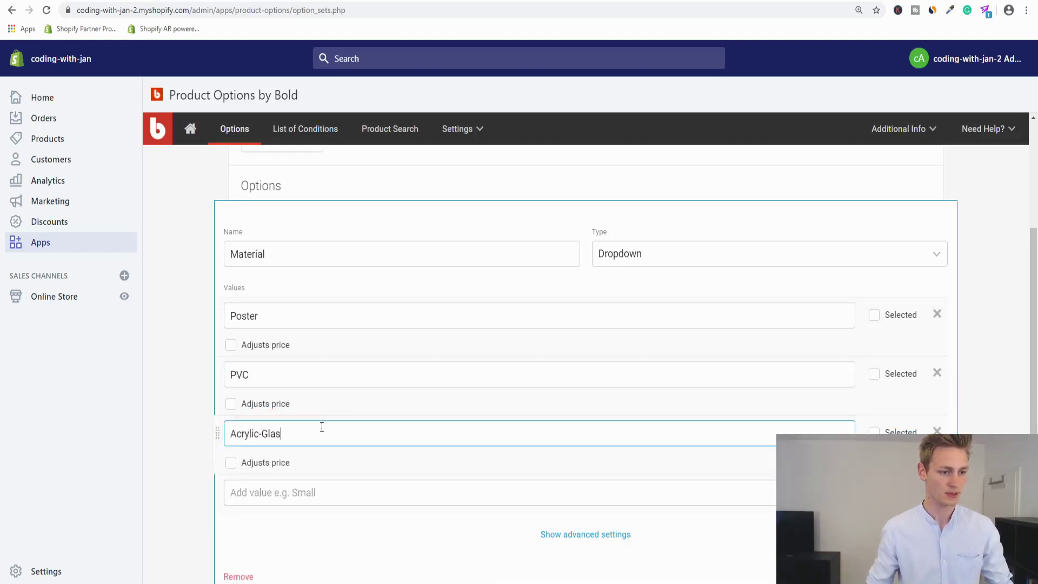
{"action": "left_click", "coordinate": [283, 492]}
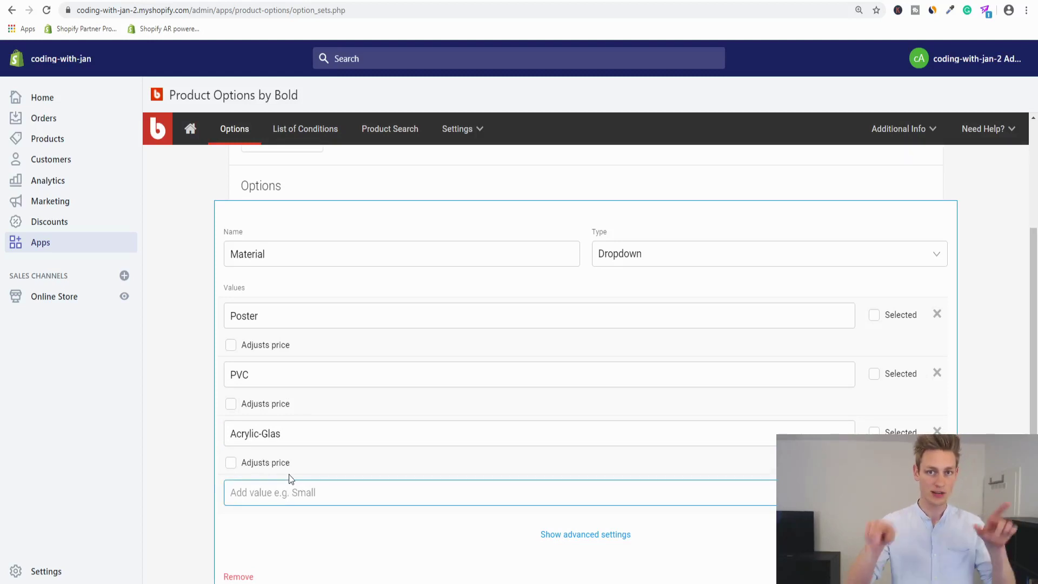
{"action": "type", "text": "Canvas"}
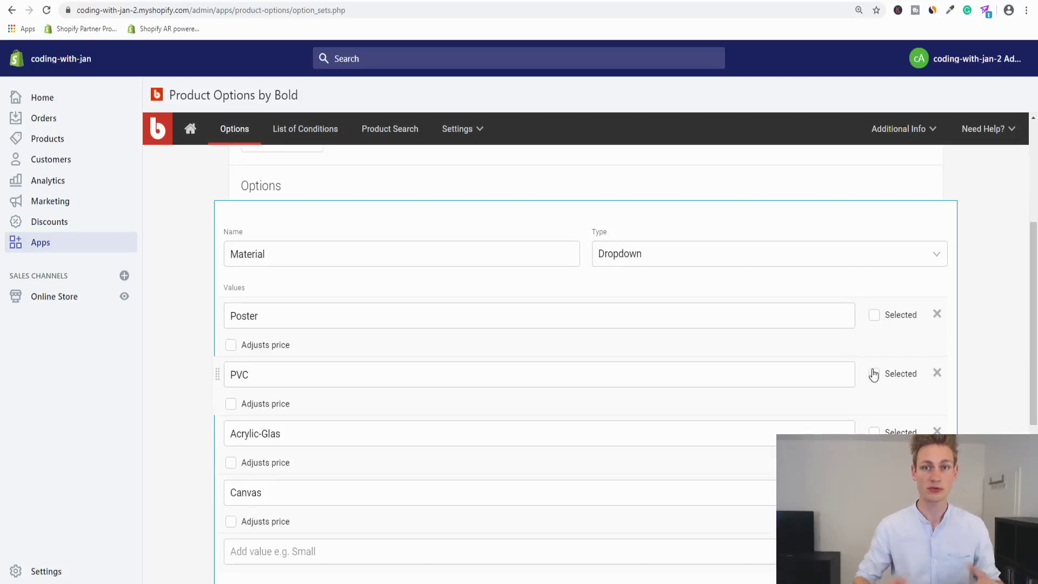
Step: Enable price adjustment for the PVC, Acrylic-Glas and Canvas values
{"action": "scroll", "coordinate": [332, 270], "scroll_direction": "down", "scroll_amount": 2}
{"action": "scroll", "coordinate": [332, 271], "scroll_direction": "down", "scroll_amount": 1}
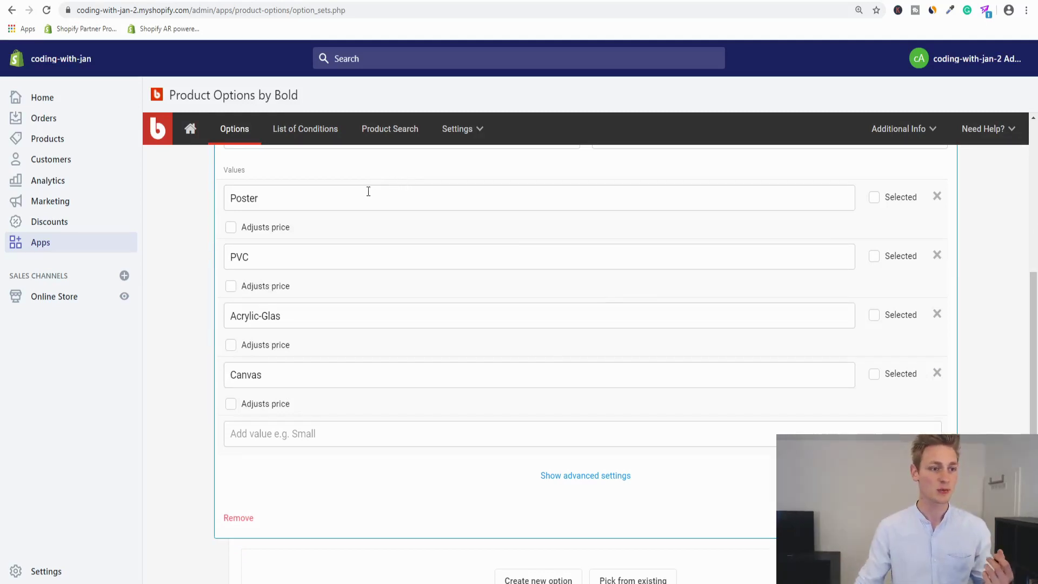
{"action": "left_click", "coordinate": [231, 287]}
{"action": "scroll", "coordinate": [276, 340], "scroll_direction": "down", "scroll_amount": 2}
{"action": "left_click", "coordinate": [232, 372]}
{"action": "scroll", "coordinate": [388, 309], "scroll_direction": "down", "scroll_amount": 1}
{"action": "left_click", "coordinate": [231, 458]}
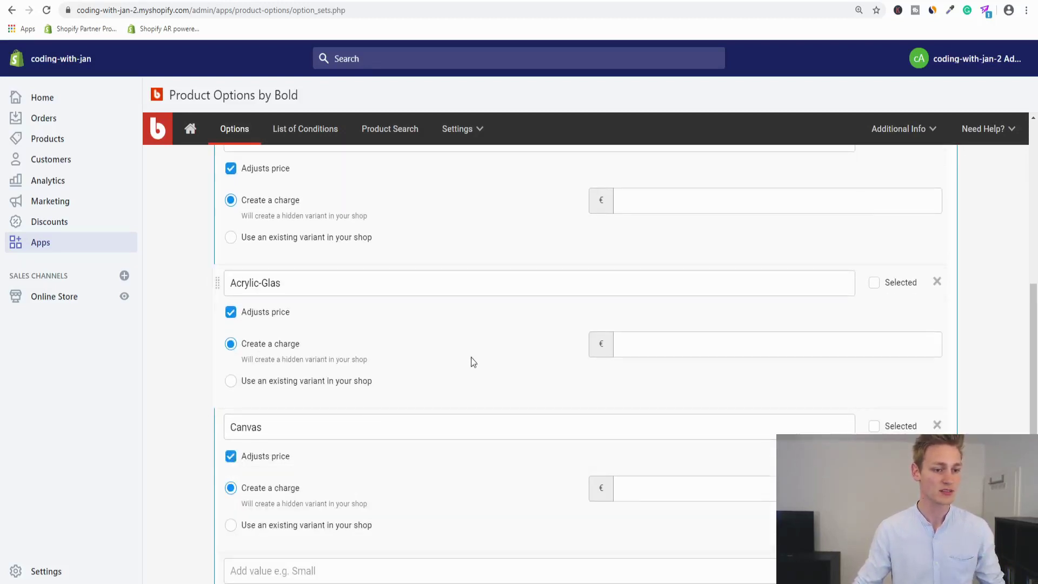
Step: Set the extra charges to €8 for PVC, €12 for Acrylic-Glas and €16 for Canvas
{"action": "scroll", "coordinate": [462, 395], "scroll_direction": "up", "scroll_amount": 1}
{"action": "left_click", "coordinate": [644, 264]}
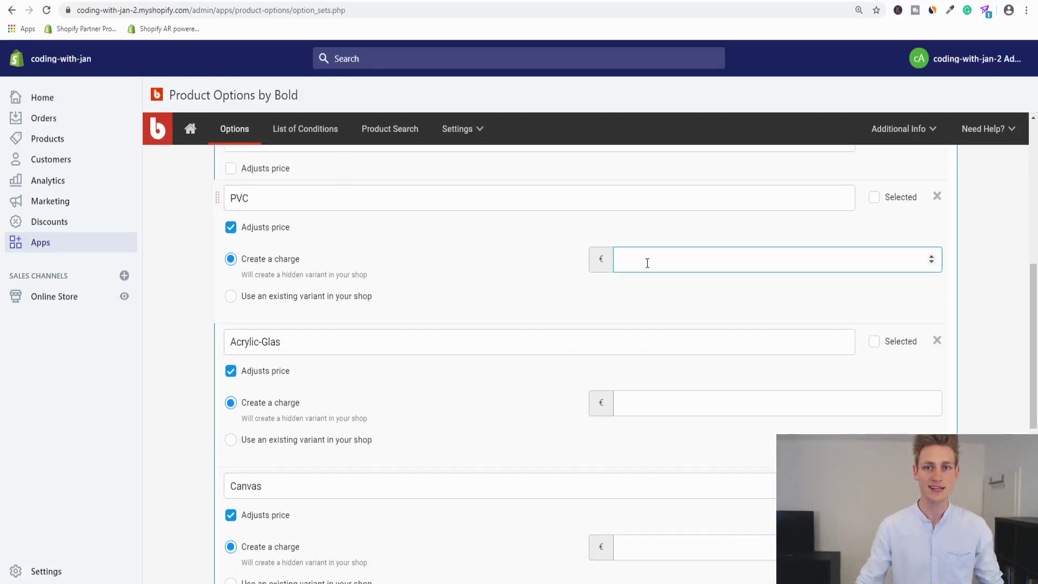
{"action": "type", "text": "8"}
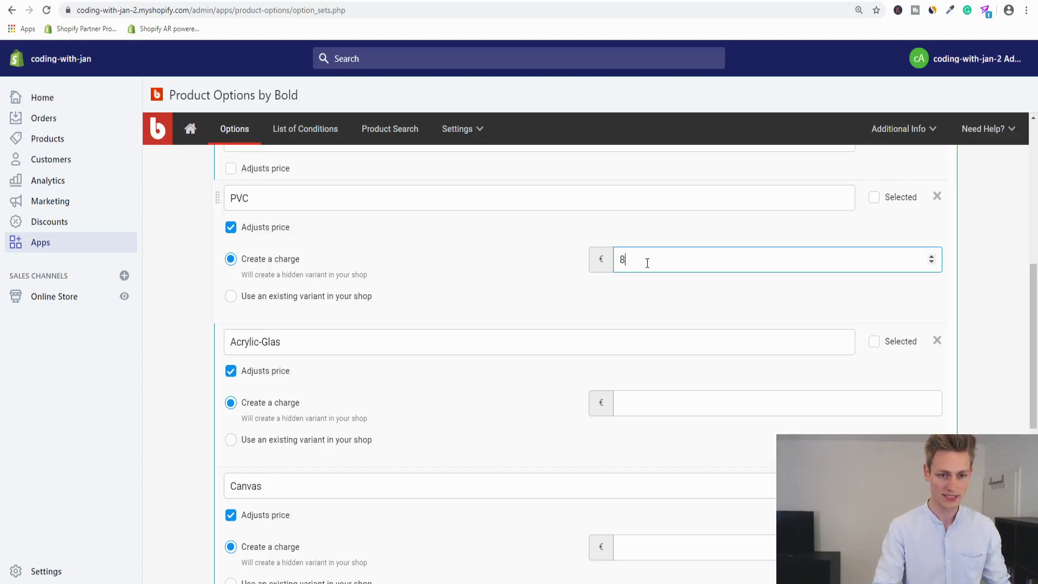
{"action": "key", "text": "Tab"}
{"action": "left_click", "coordinate": [658, 406]}
{"action": "type", "text": "12"}
{"action": "scroll", "coordinate": [665, 411], "scroll_direction": "down", "scroll_amount": 2}
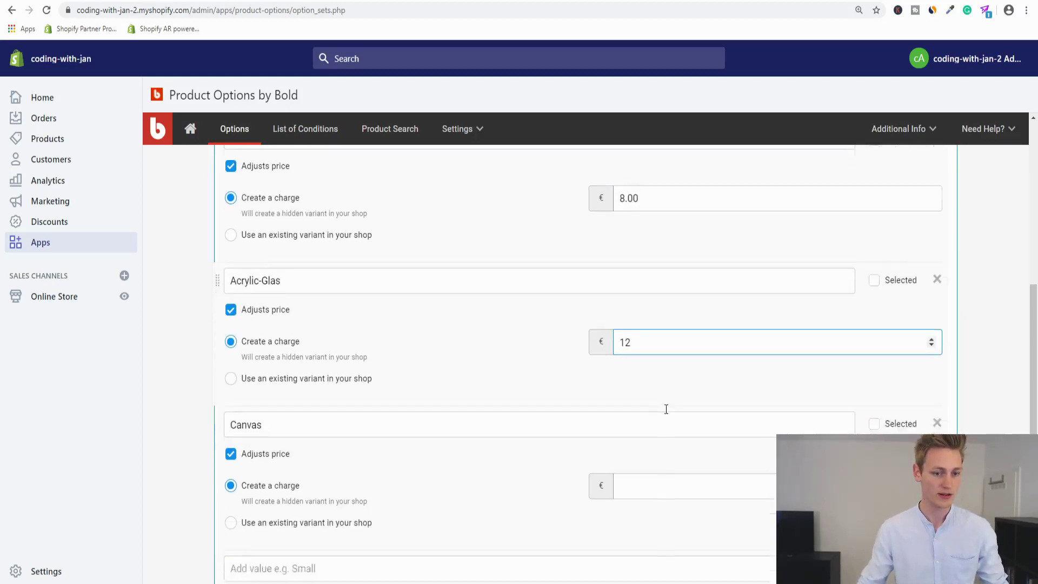
{"action": "left_click", "coordinate": [644, 433]}
{"action": "type", "text": "16"}
{"action": "left_click", "coordinate": [482, 429]}
{"action": "scroll", "coordinate": [482, 429], "scroll_direction": "down", "scroll_amount": 3}
Step: Save the Material option and mark it as required
{"action": "left_click", "coordinate": [930, 412]}
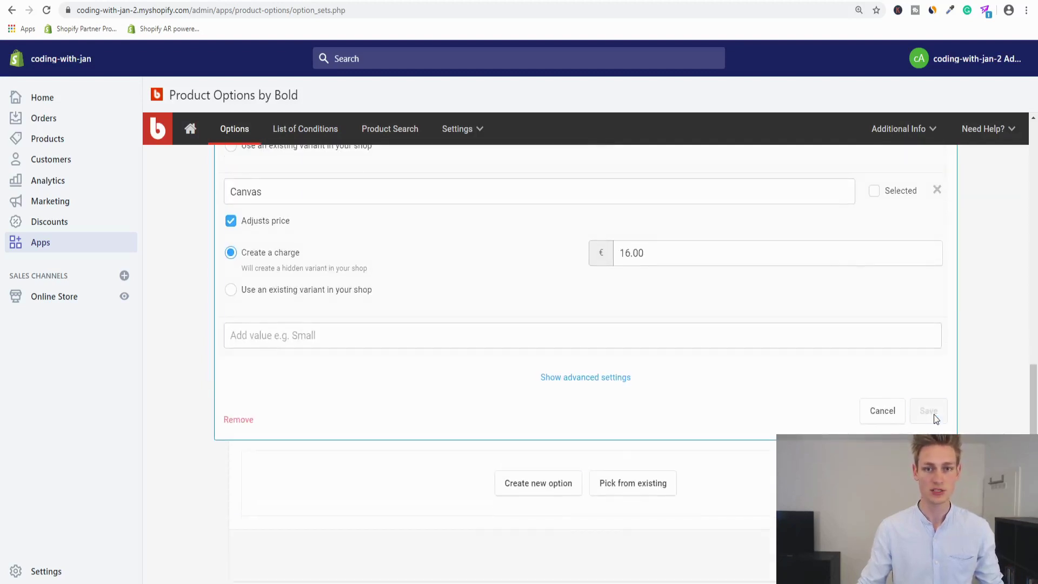
{"action": "scroll", "coordinate": [697, 237], "scroll_direction": "up", "scroll_amount": 3}
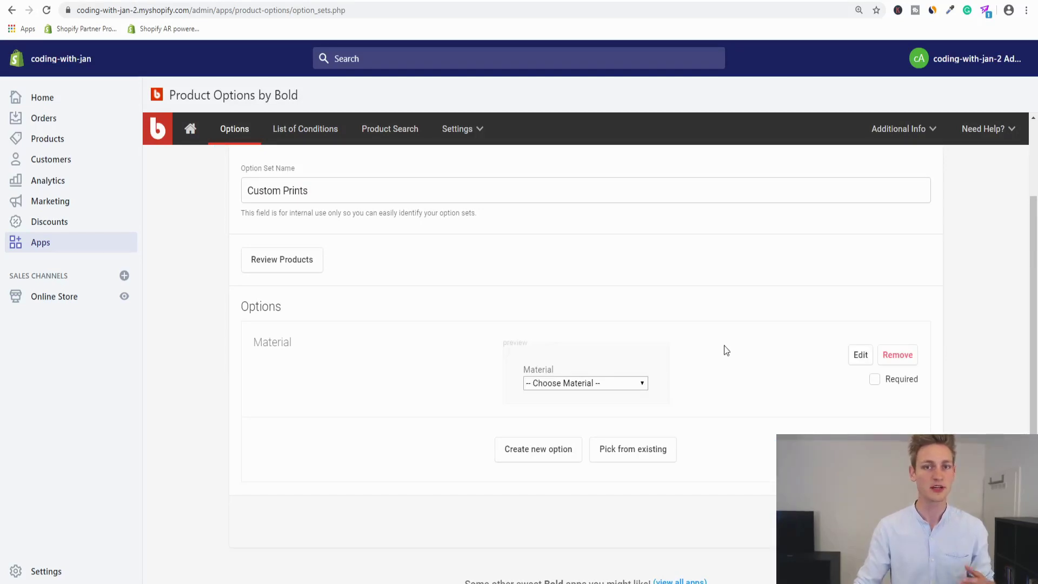
{"action": "left_click", "coordinate": [878, 383]}
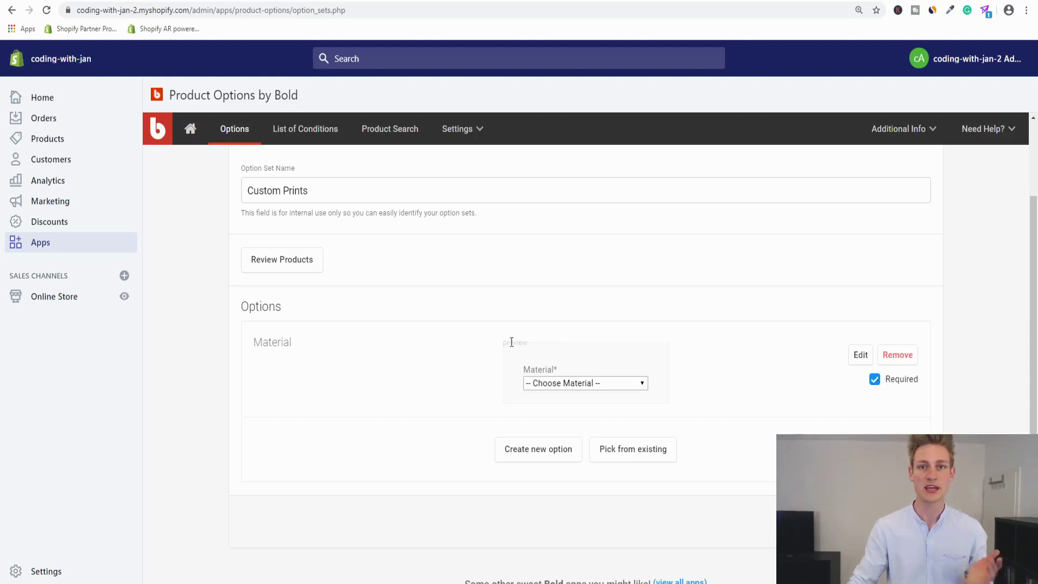
Step: Create another option named "Frame" and set its type to Radio Buttons
{"action": "scroll", "coordinate": [497, 378], "scroll_direction": "down", "scroll_amount": 1}
{"action": "left_click", "coordinate": [529, 401]}
{"action": "scroll", "coordinate": [401, 427], "scroll_direction": "down", "scroll_amount": 3}
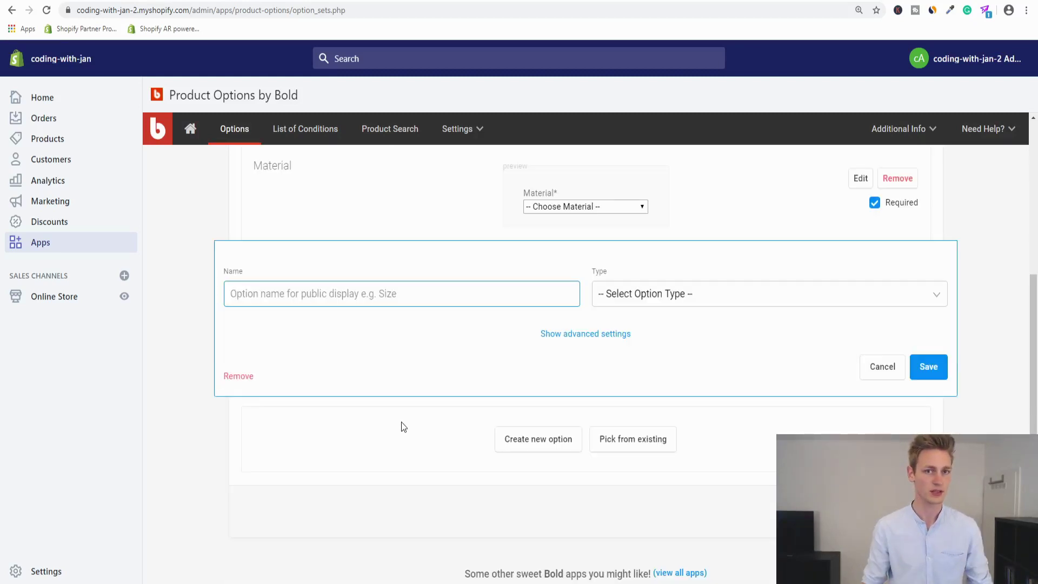
{"action": "type", "text": "Frame"}
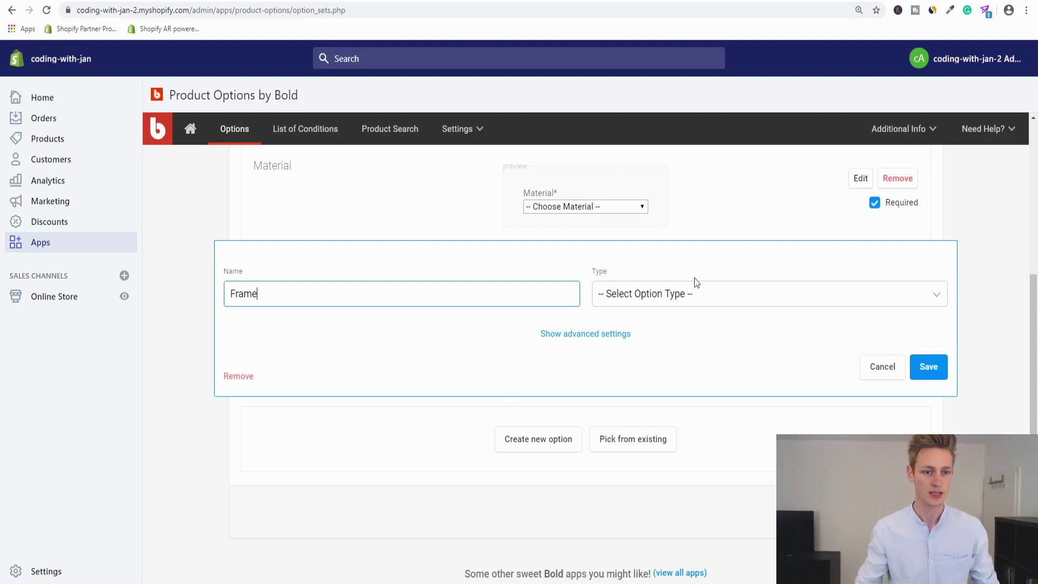
{"action": "left_click", "coordinate": [672, 302]}
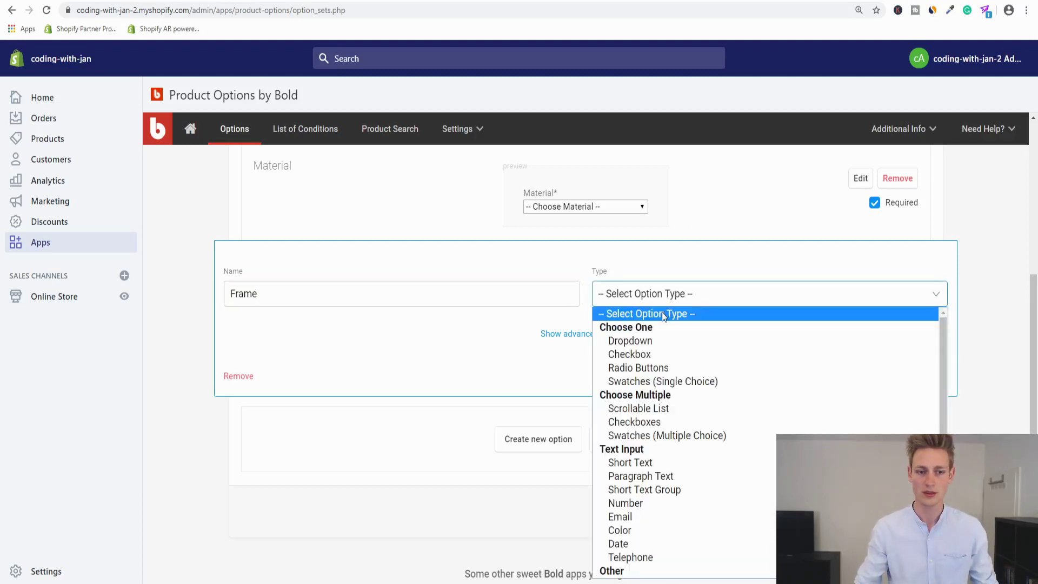
{"action": "scroll", "coordinate": [667, 314], "scroll_direction": "down", "scroll_amount": 1}
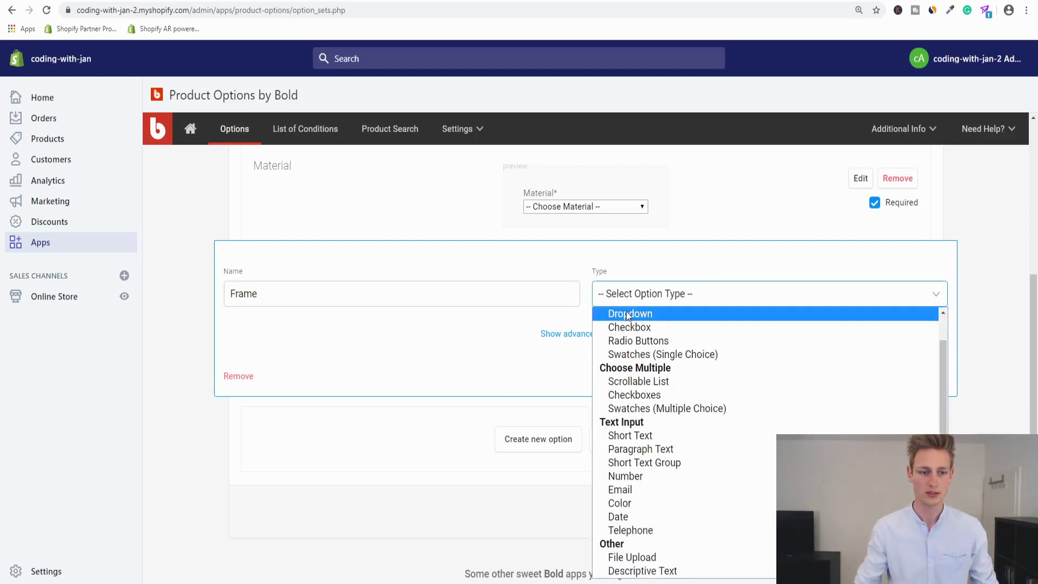
{"action": "left_click", "coordinate": [631, 341]}
Step: Add the values none, 2cm and 4cm to the Frame option
{"action": "left_click", "coordinate": [313, 363]}
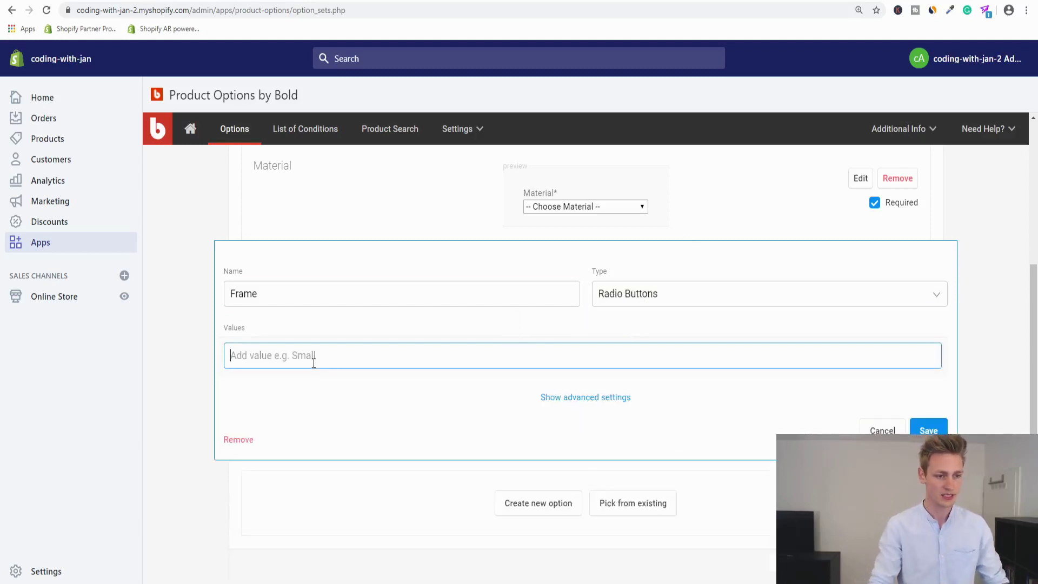
{"action": "type", "text": "none"}
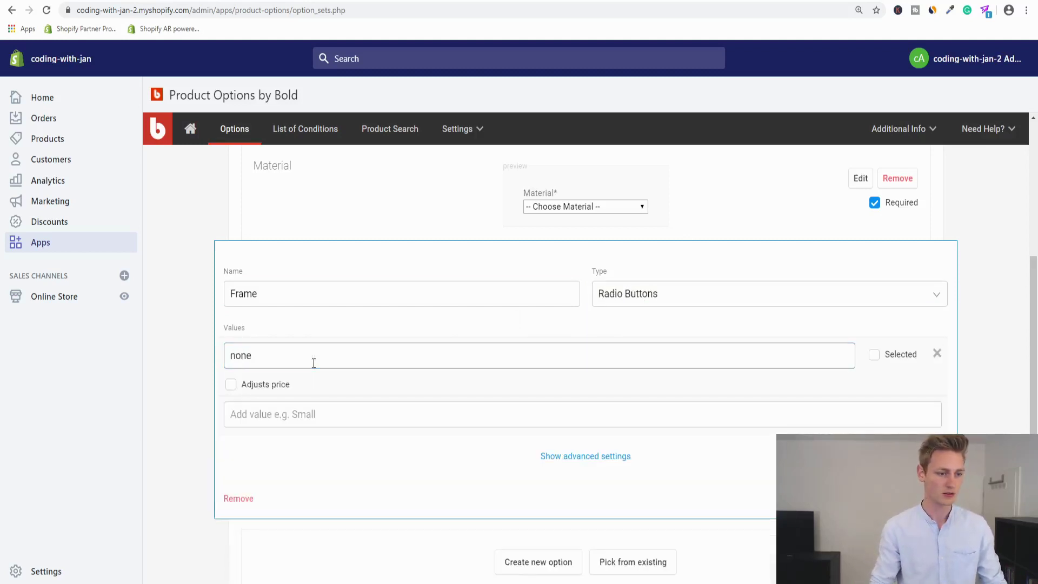
{"action": "left_click", "coordinate": [284, 420]}
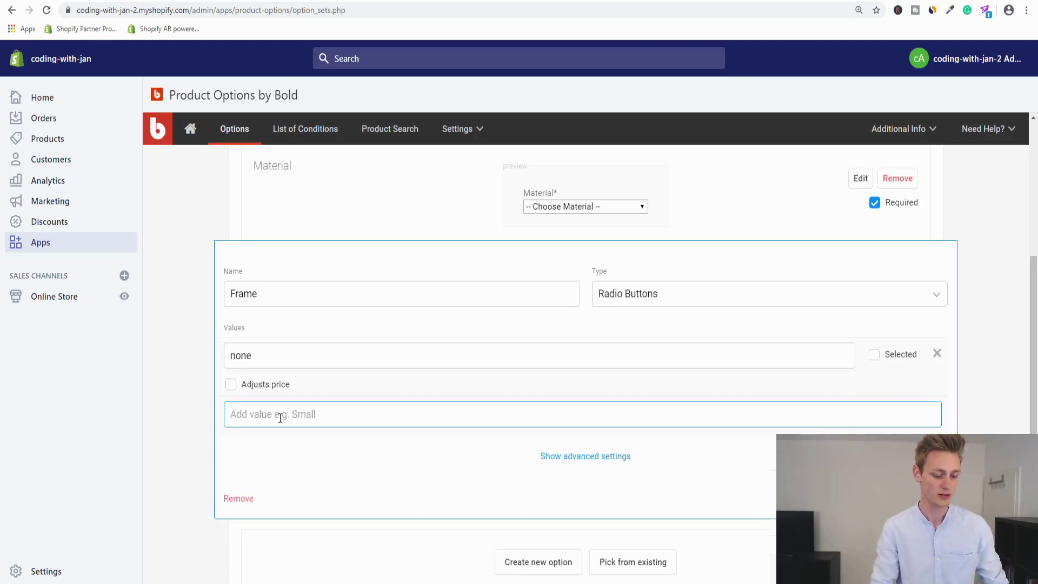
{"action": "type", "text": "2cm"}
{"action": "scroll", "coordinate": [378, 352], "scroll_direction": "down", "scroll_amount": 1}
{"action": "key", "text": "Return"}
{"action": "type", "text": "4cm"}
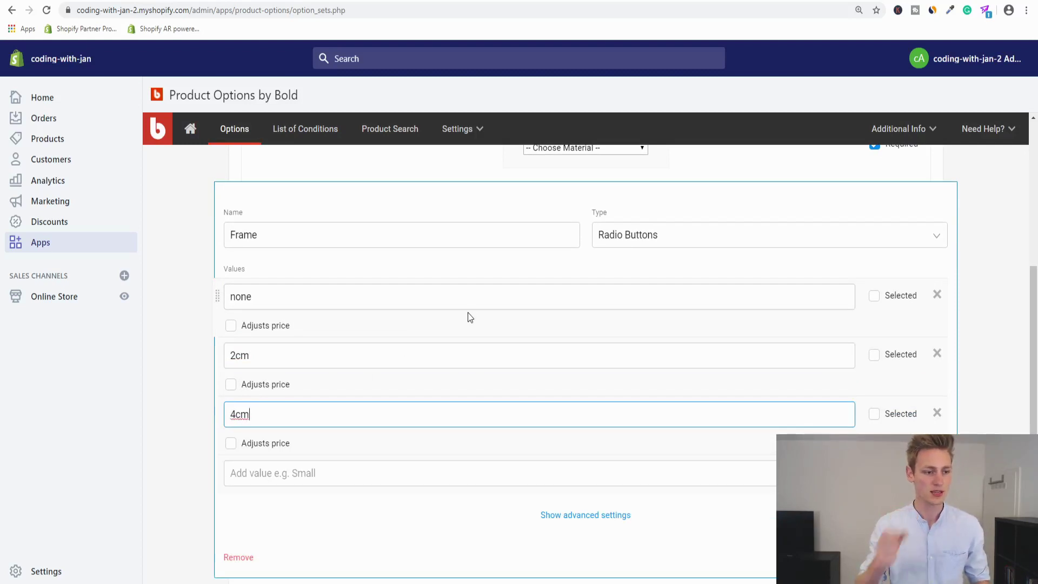
Step: Enable price adjustment for the 4cm frame value with an extra charge of €4
{"action": "left_click", "coordinate": [231, 443]}
{"action": "scroll", "coordinate": [538, 380], "scroll_direction": "down", "scroll_amount": 1}
{"action": "left_click", "coordinate": [656, 418]}
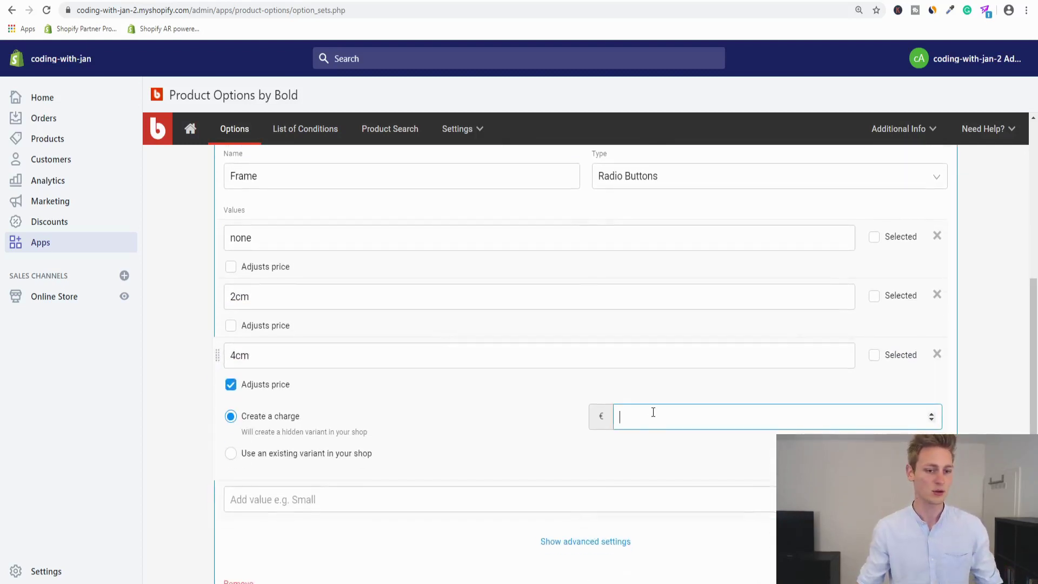
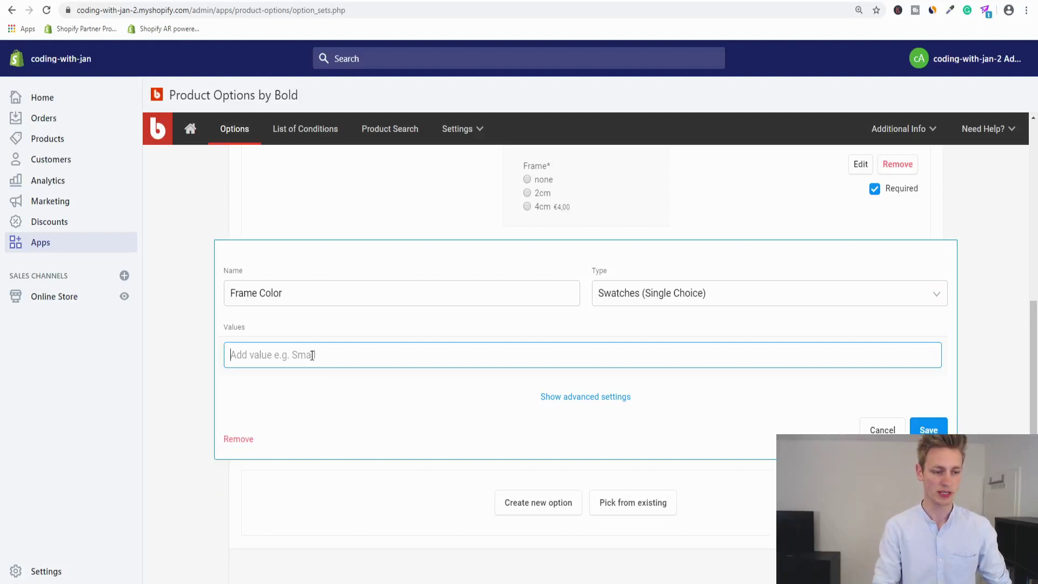
Step: Add the values Black, White and Natural to the Frame Color option
{"action": "type", "text": "Black"}
{"action": "key", "text": "Return"}
{"action": "type", "text": "White"}
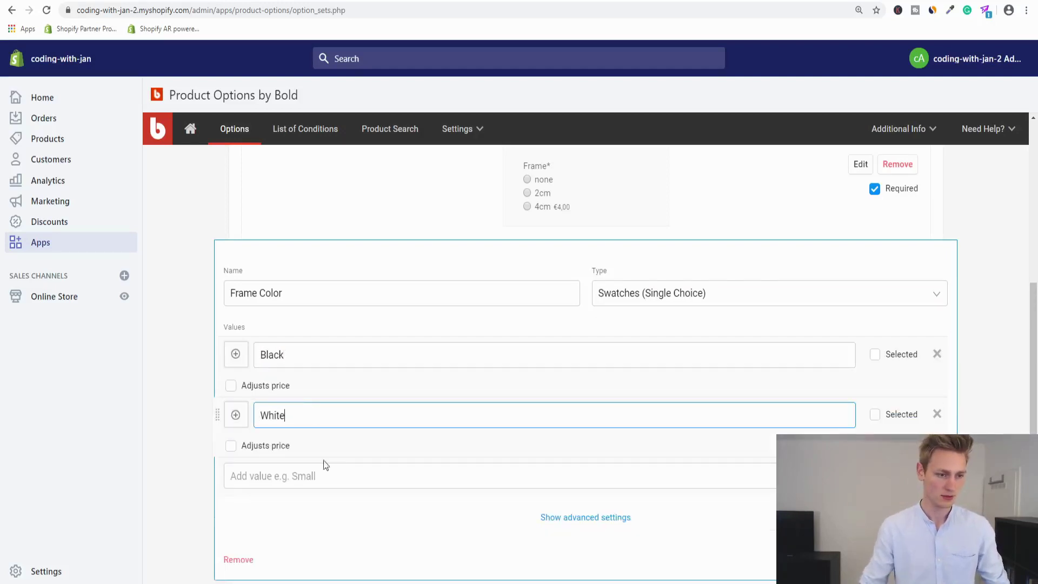
{"action": "left_click", "coordinate": [293, 479]}
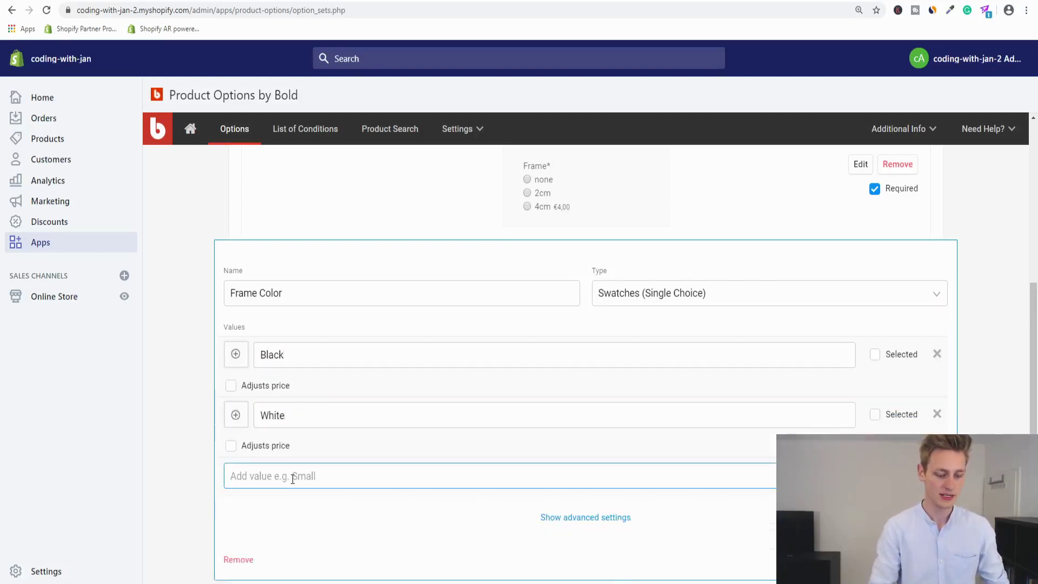
{"action": "type", "text": "Natural"}
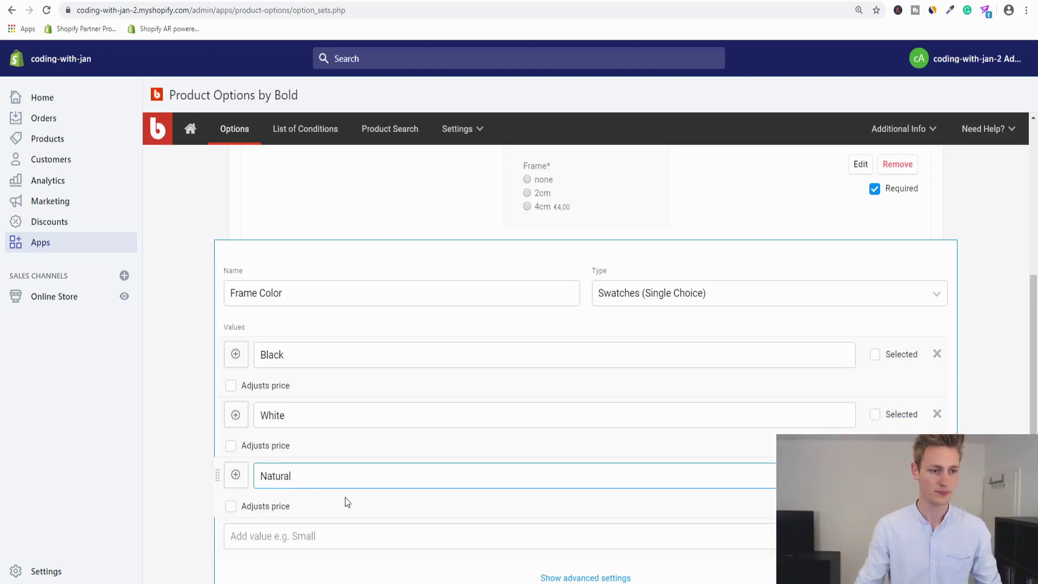
{"action": "left_click", "coordinate": [348, 504]}
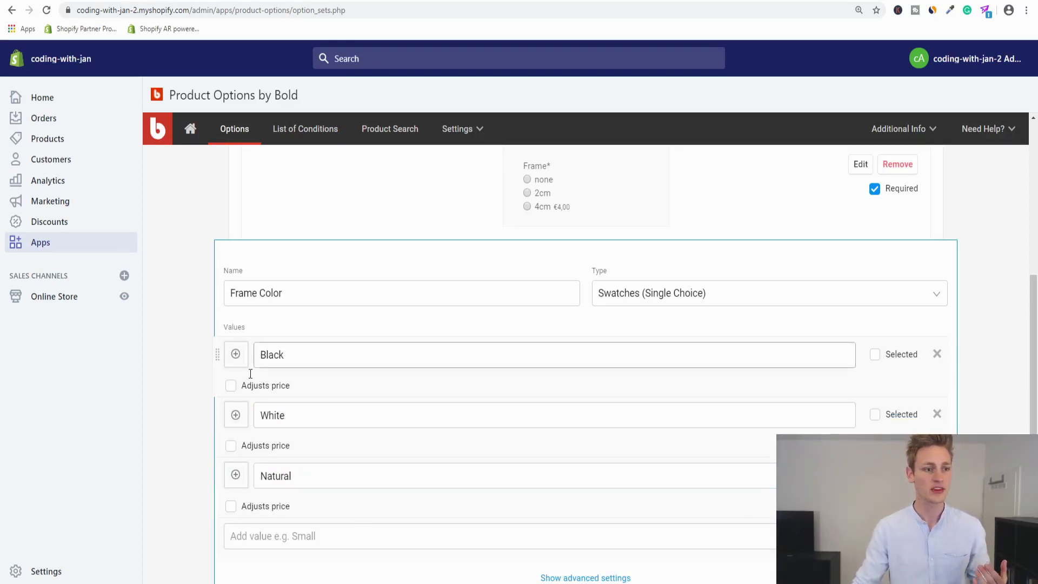
Step: Try a colour-based swatch for the Black value, picking red and blue as its first two colours
{"action": "left_click", "coordinate": [234, 362]}
{"action": "left_click", "coordinate": [651, 359]}
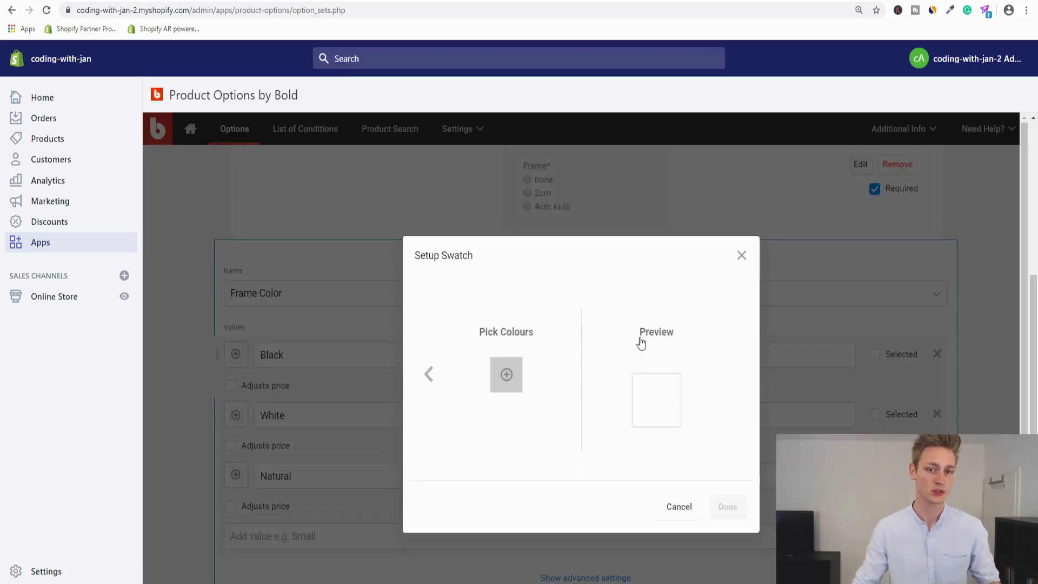
{"action": "left_click", "coordinate": [508, 376]}
{"action": "left_click_drag", "start_coordinate": [504, 420], "coordinate": [586, 415]}
{"action": "left_click", "coordinate": [569, 361]}
{"action": "left_click", "coordinate": [541, 377]}
{"action": "left_click", "coordinate": [610, 469]}
{"action": "left_click", "coordinate": [567, 362]}
Step: Try green and a second red as the swatch's third and fourth colours, and return to the swatch type choice
{"action": "left_click", "coordinate": [518, 424]}
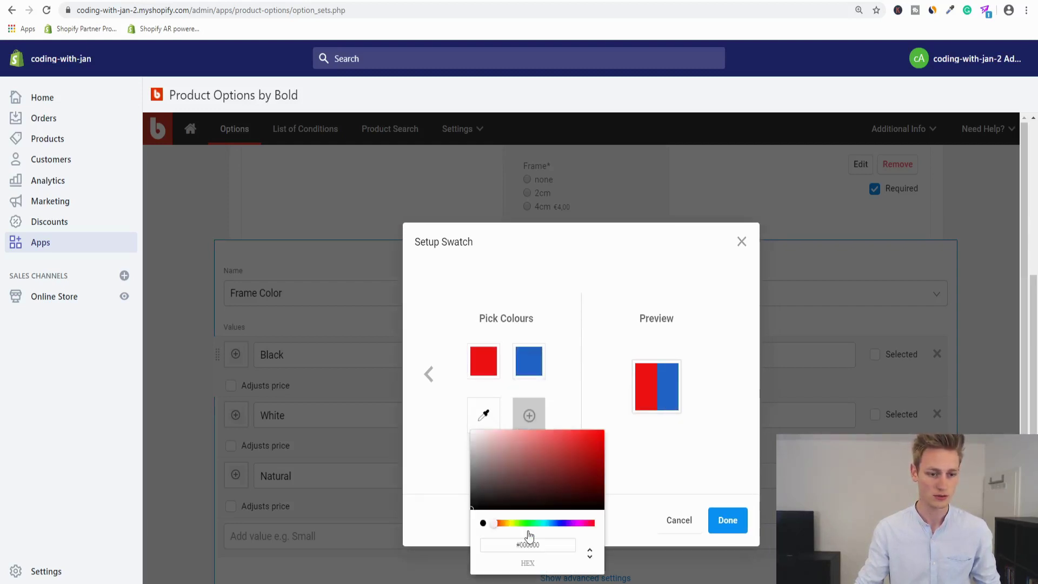
{"action": "left_click", "coordinate": [556, 522]}
{"action": "left_click", "coordinate": [589, 447]}
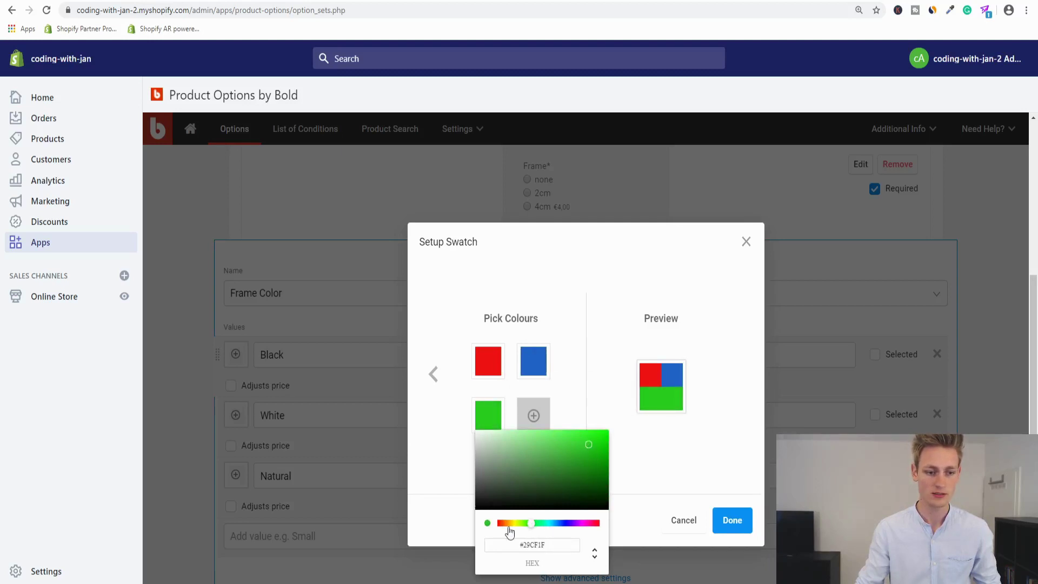
{"action": "left_click", "coordinate": [452, 490]}
{"action": "left_click", "coordinate": [530, 414]}
{"action": "left_click", "coordinate": [638, 436]}
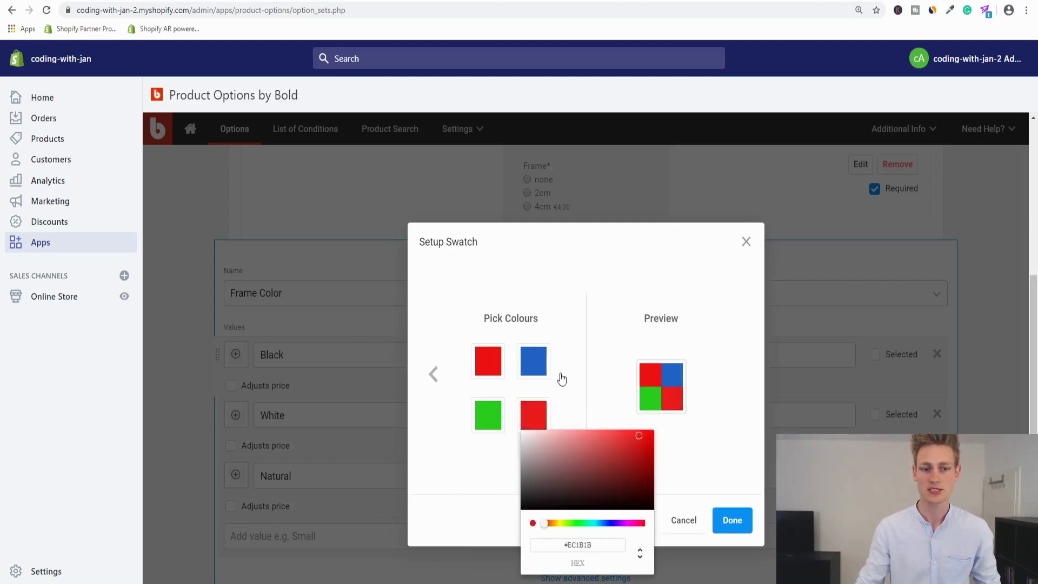
{"action": "left_click", "coordinate": [581, 417]}
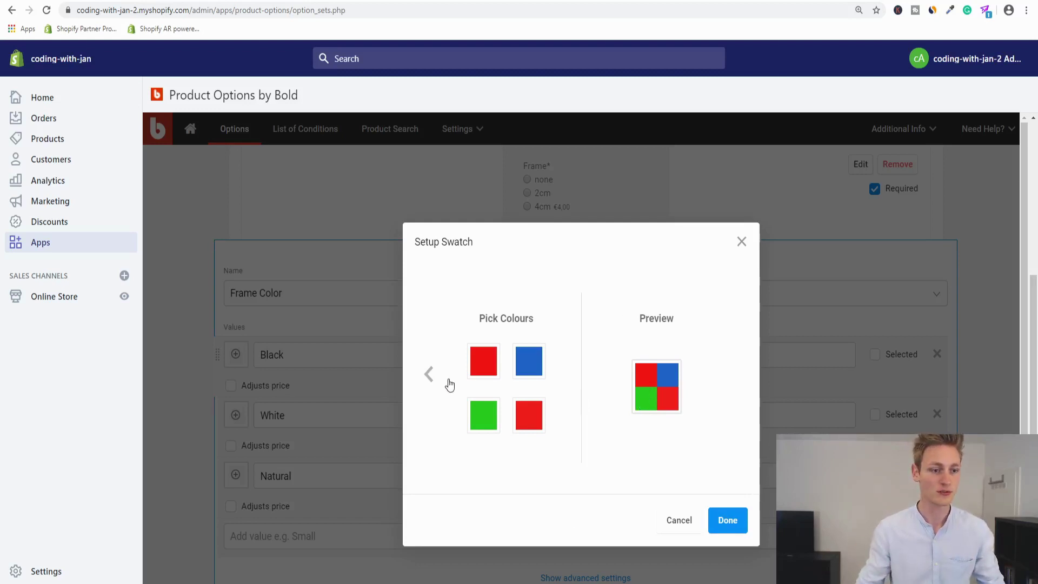
{"action": "left_click", "coordinate": [428, 374]}
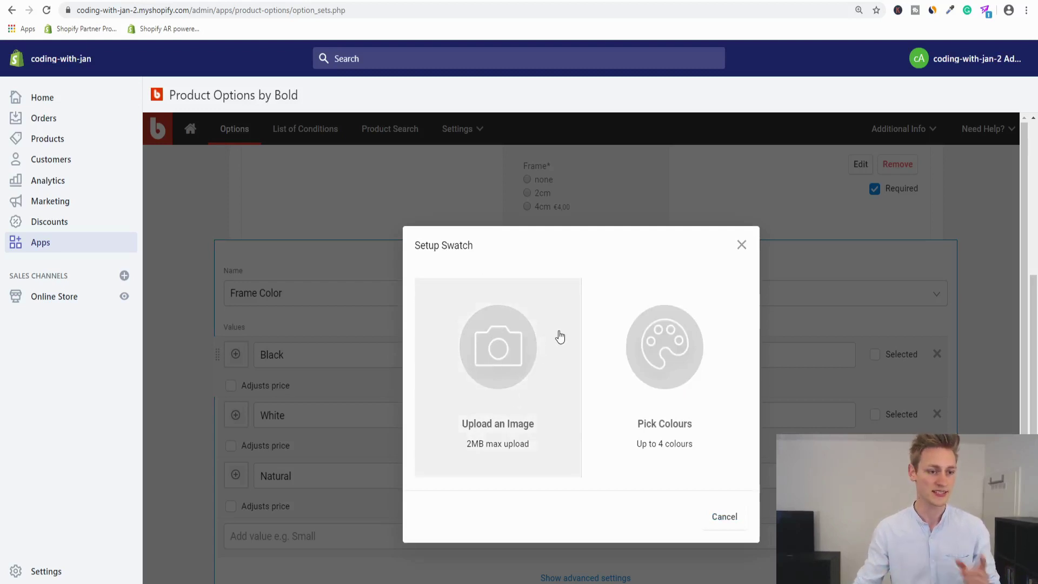
Step: Save the Frame Color option with frame-corner image swatches and mark it as required
{"action": "left_click", "coordinate": [169, 301]}
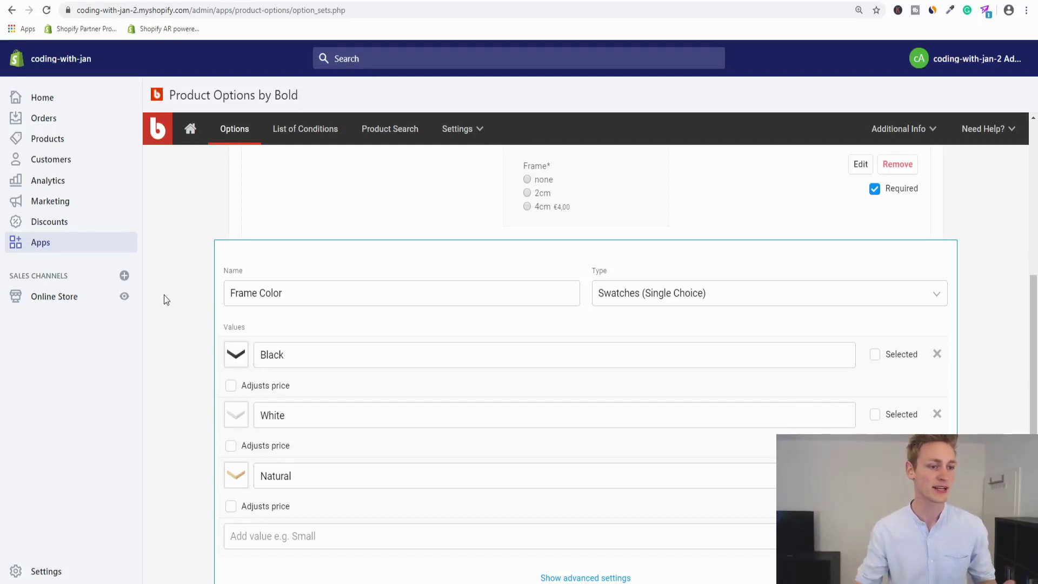
{"action": "scroll", "coordinate": [162, 249], "scroll_direction": "down", "scroll_amount": 2}
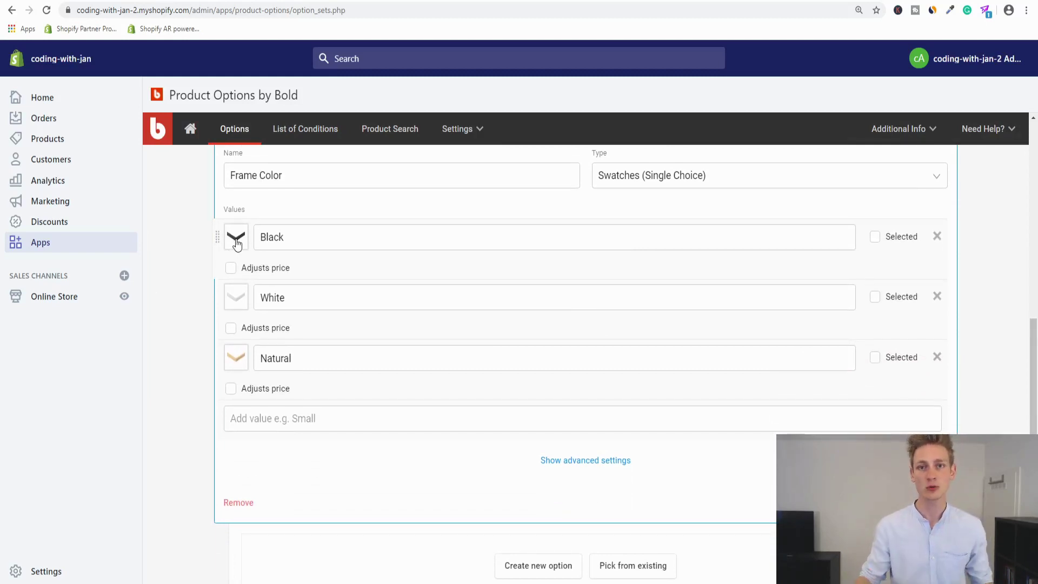
{"action": "scroll", "coordinate": [185, 241], "scroll_direction": "down", "scroll_amount": 1}
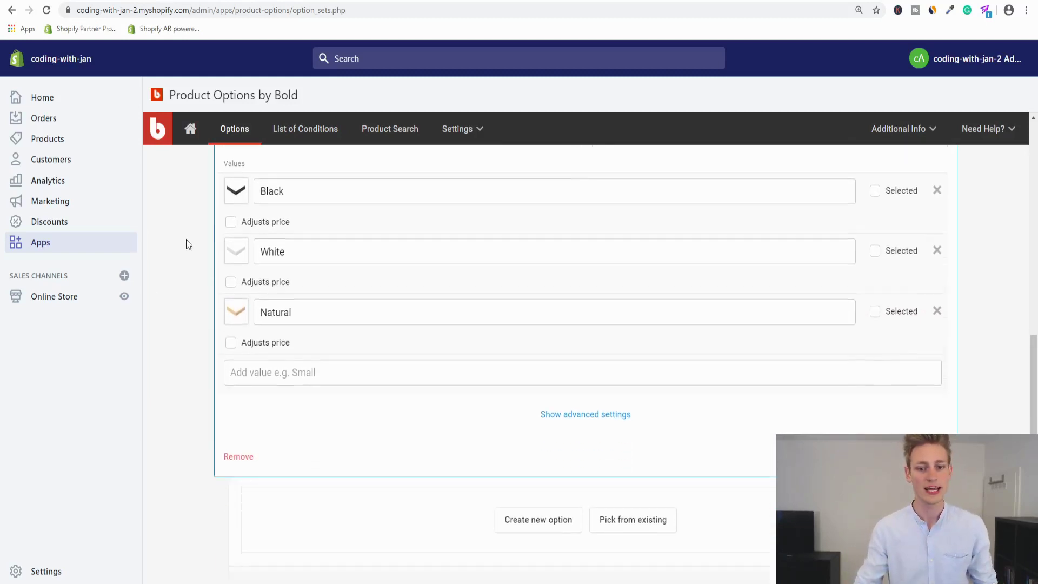
{"action": "scroll", "coordinate": [561, 306], "scroll_direction": "up", "scroll_amount": 1}
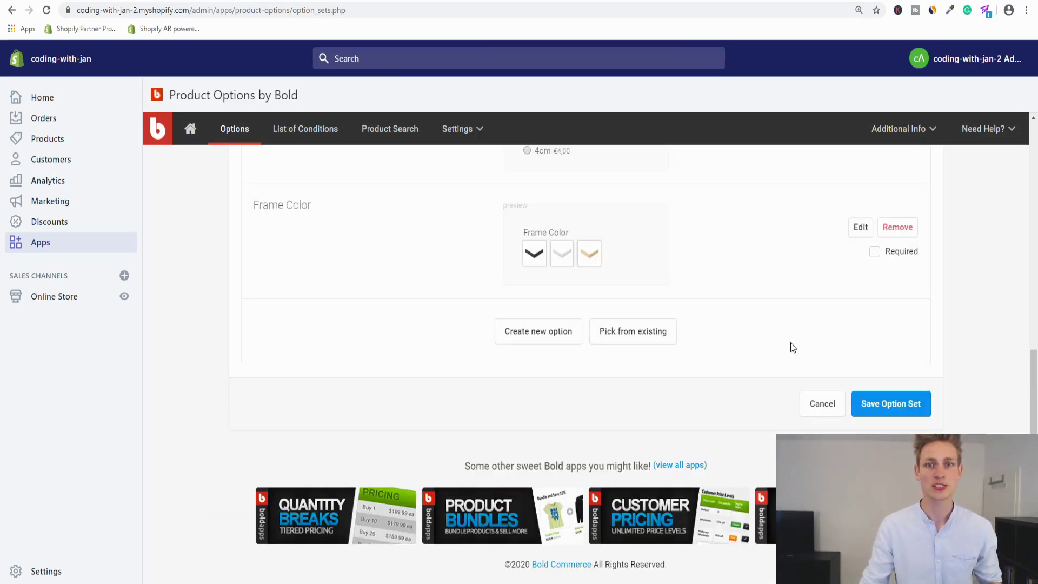
{"action": "scroll", "coordinate": [683, 339], "scroll_direction": "up", "scroll_amount": 1}
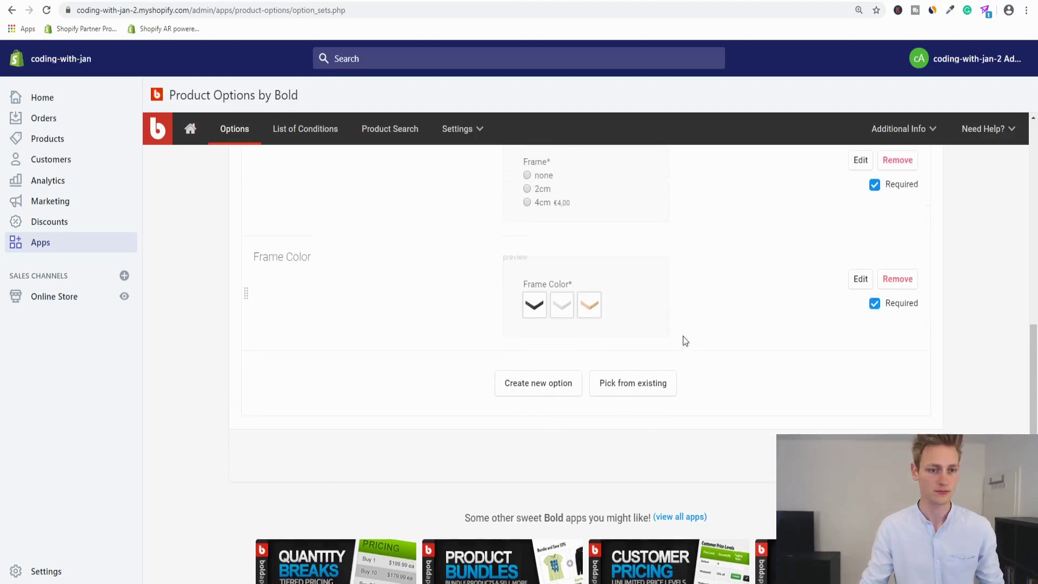
{"action": "scroll", "coordinate": [439, 353], "scroll_direction": "down", "scroll_amount": 1}
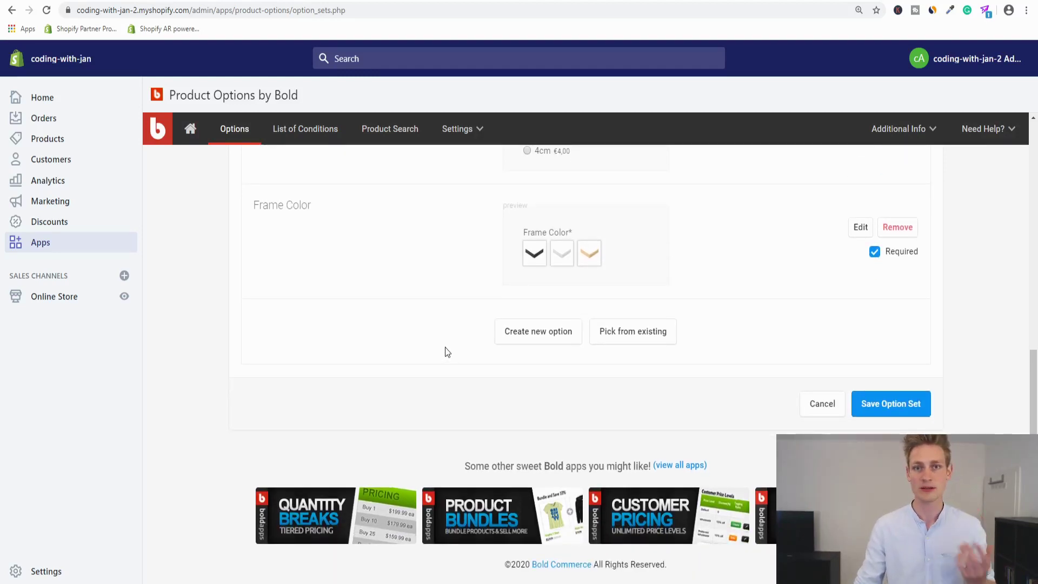
Step: Create and save a Checkbox option named "Grayscale Image" without a price adjustment
{"action": "left_click", "coordinate": [531, 335]}
{"action": "left_click", "coordinate": [651, 352]}
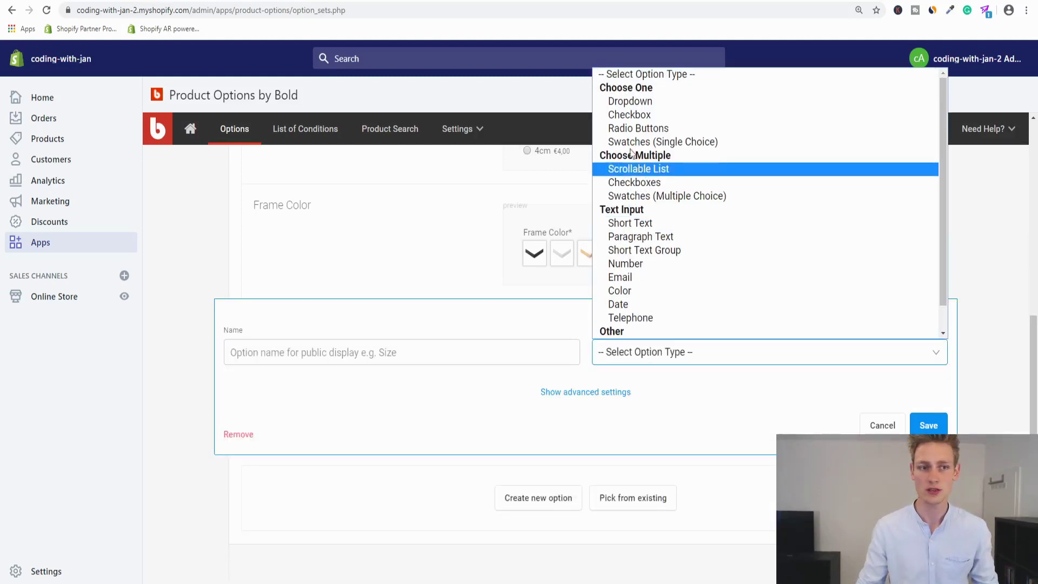
{"action": "left_click", "coordinate": [642, 120]}
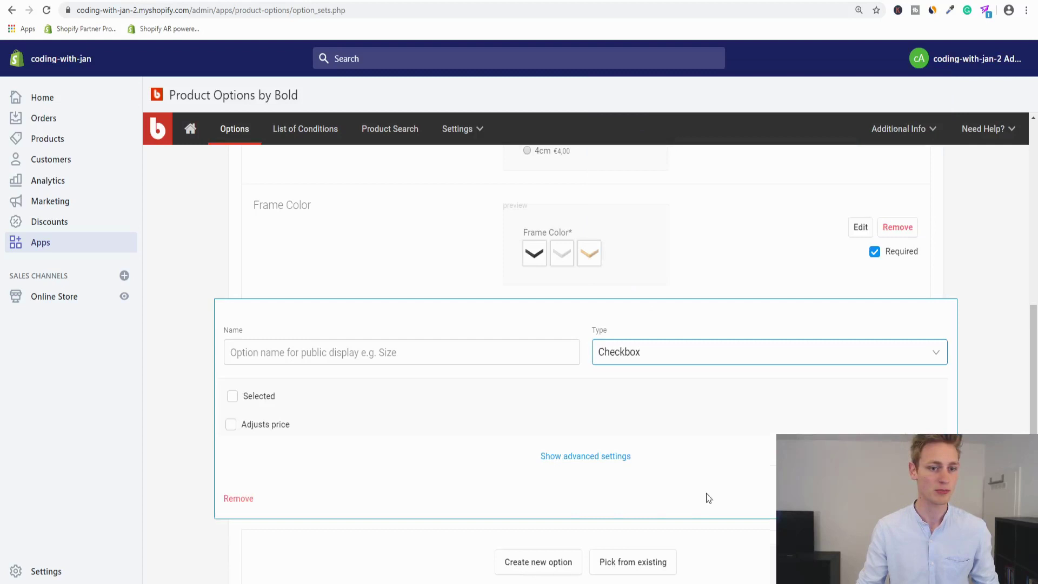
{"action": "left_click", "coordinate": [374, 345]}
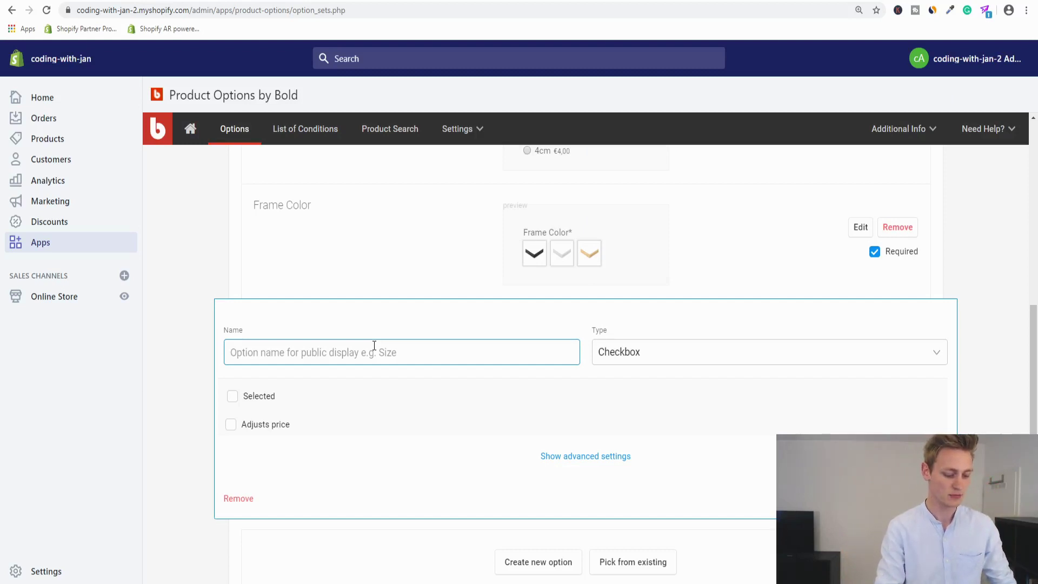
{"action": "type", "text": "Grayscale "}
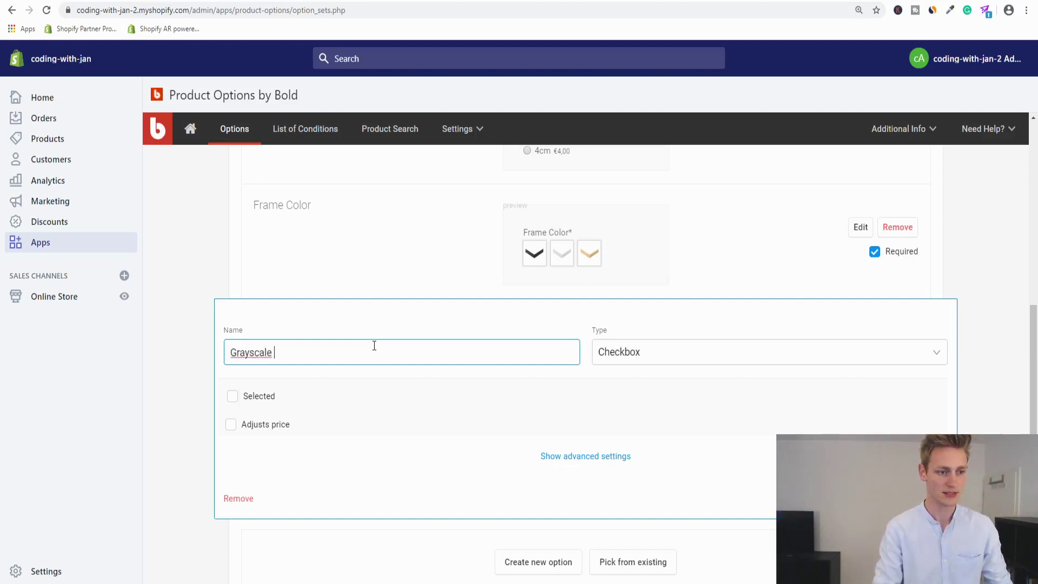
{"action": "type", "text": "Image"}
{"action": "scroll", "coordinate": [374, 340], "scroll_direction": "down", "scroll_amount": 1}
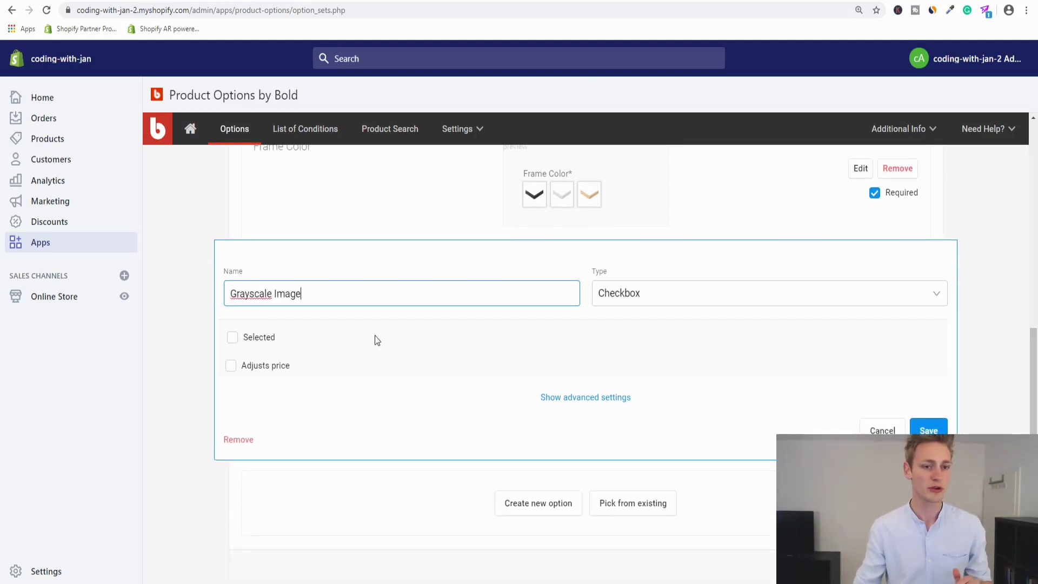
{"action": "left_click", "coordinate": [929, 430]}
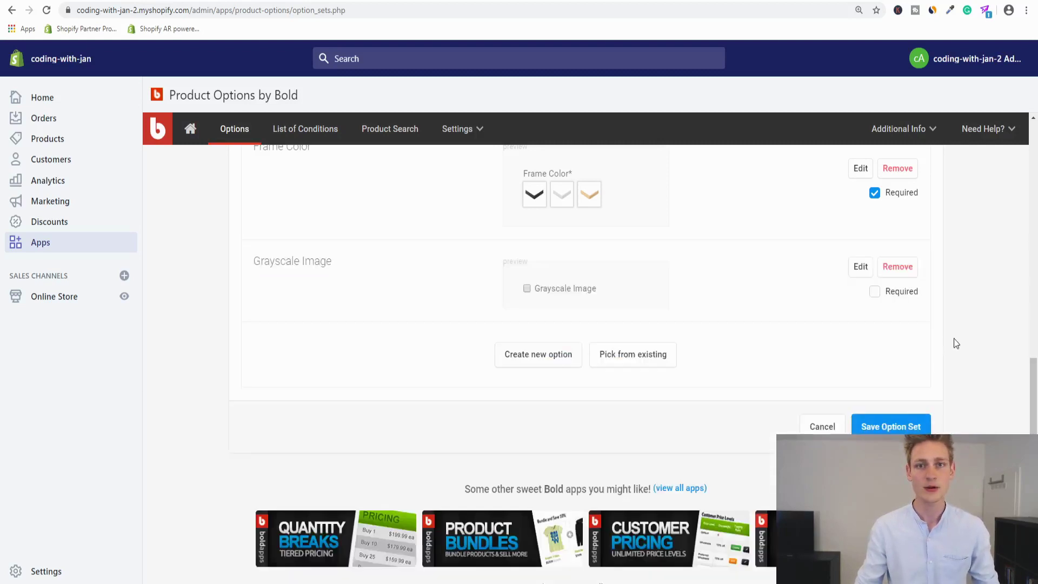
Step: Save the Custom Prints option set with all its options
{"action": "scroll", "coordinate": [955, 329], "scroll_direction": "up", "scroll_amount": 1}
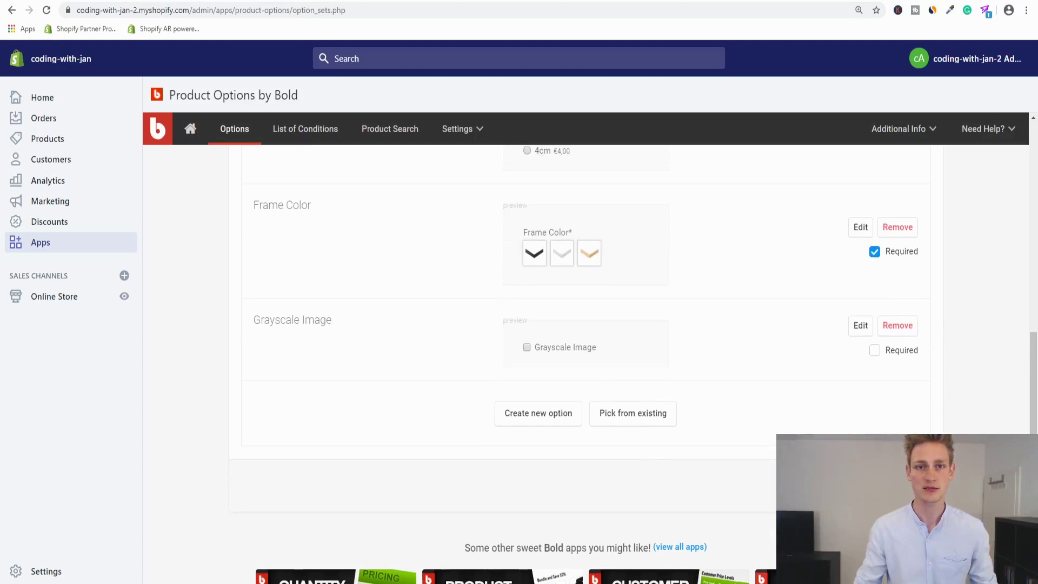
{"action": "scroll", "coordinate": [904, 386], "scroll_direction": "down", "scroll_amount": 2}
{"action": "left_click", "coordinate": [897, 405]}
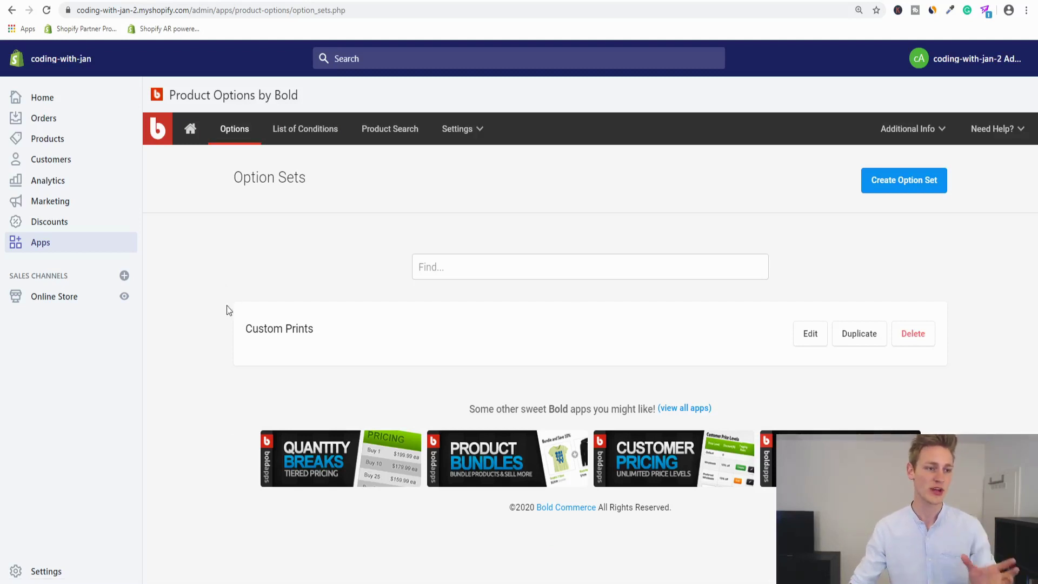
{"action": "left_click_drag", "start_coordinate": [227, 308], "coordinate": [456, 355]}
{"action": "left_click", "coordinate": [485, 333]}
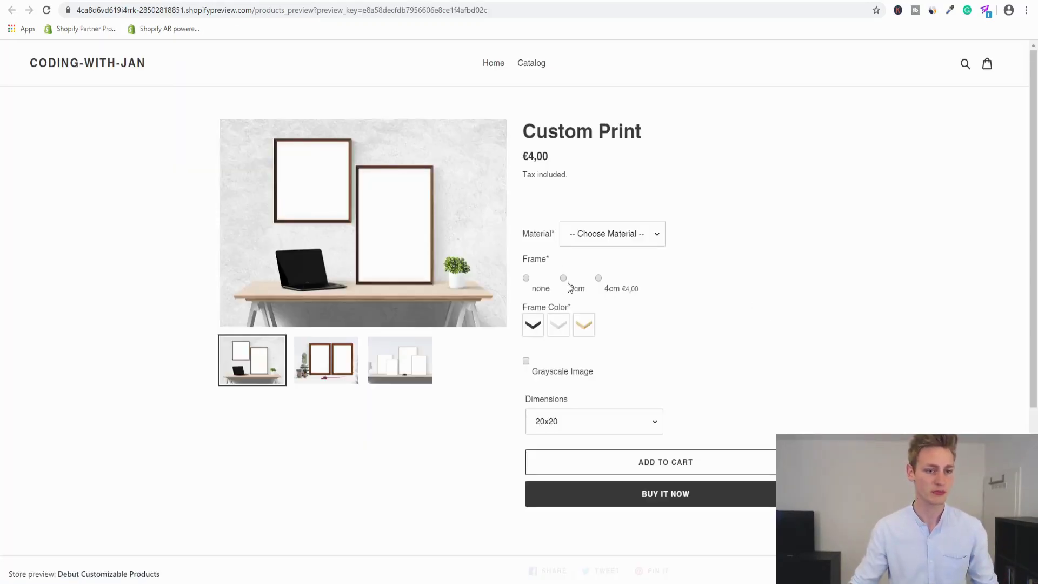
Step: Test the Custom Print page in the store preview with Acrylic-Glas, a 4cm frame, the white frame color and Grayscale Image
{"action": "left_click", "coordinate": [612, 233]}
{"action": "left_click", "coordinate": [607, 285]}
{"action": "left_click", "coordinate": [608, 288]}
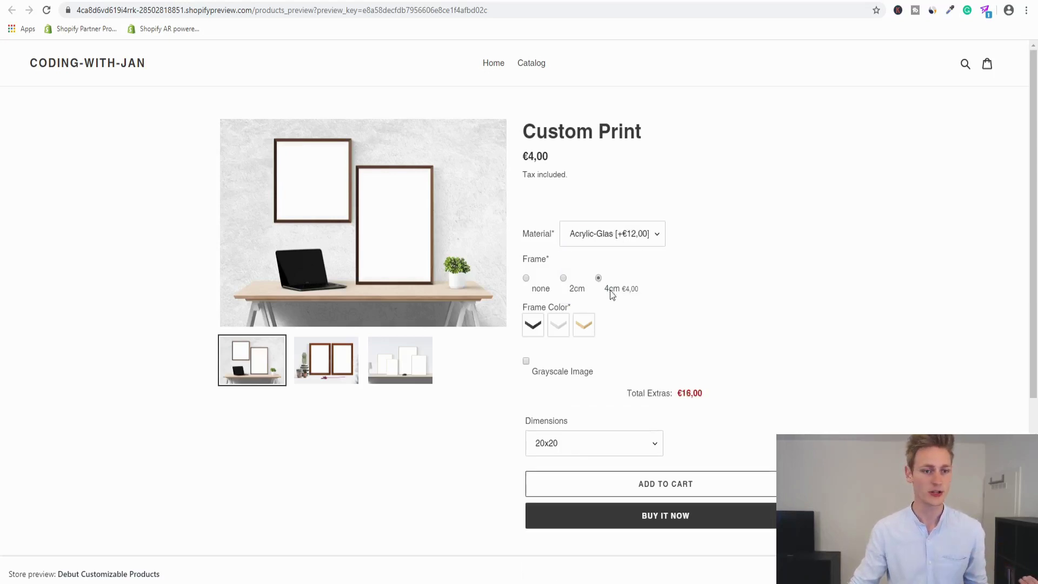
{"action": "left_click", "coordinate": [563, 324]}
{"action": "left_click", "coordinate": [543, 373]}
{"action": "scroll", "coordinate": [778, 326], "scroll_direction": "down", "scroll_amount": 1}
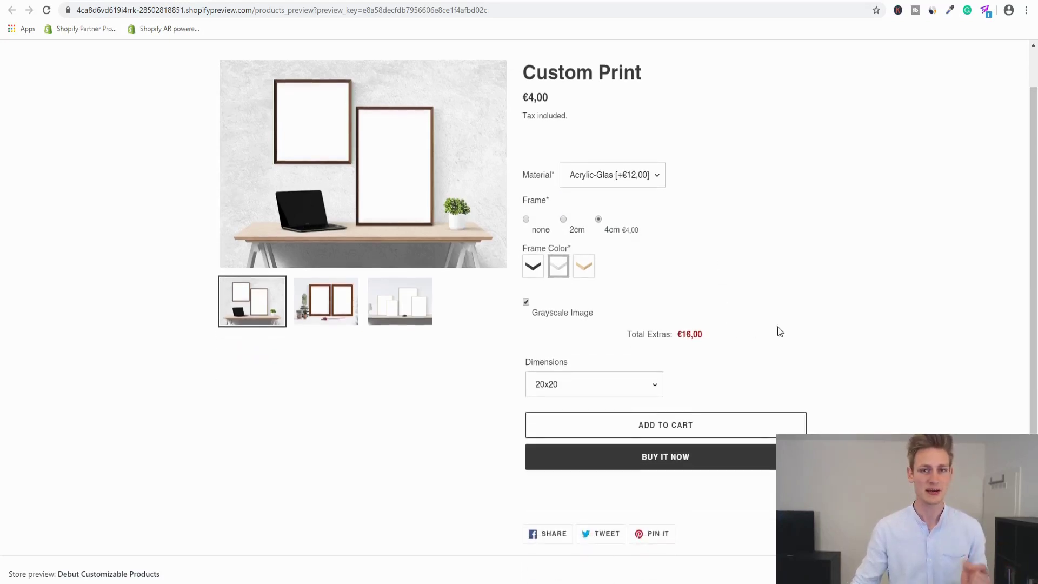
{"action": "scroll", "coordinate": [811, 368], "scroll_direction": "up", "scroll_amount": 1}
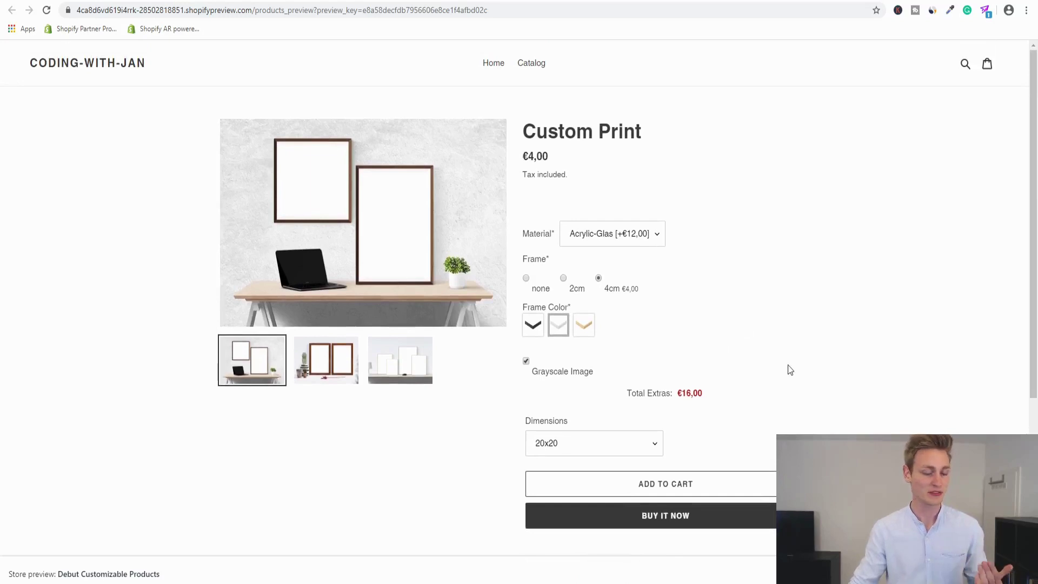
{"action": "double_click", "coordinate": [572, 291]}
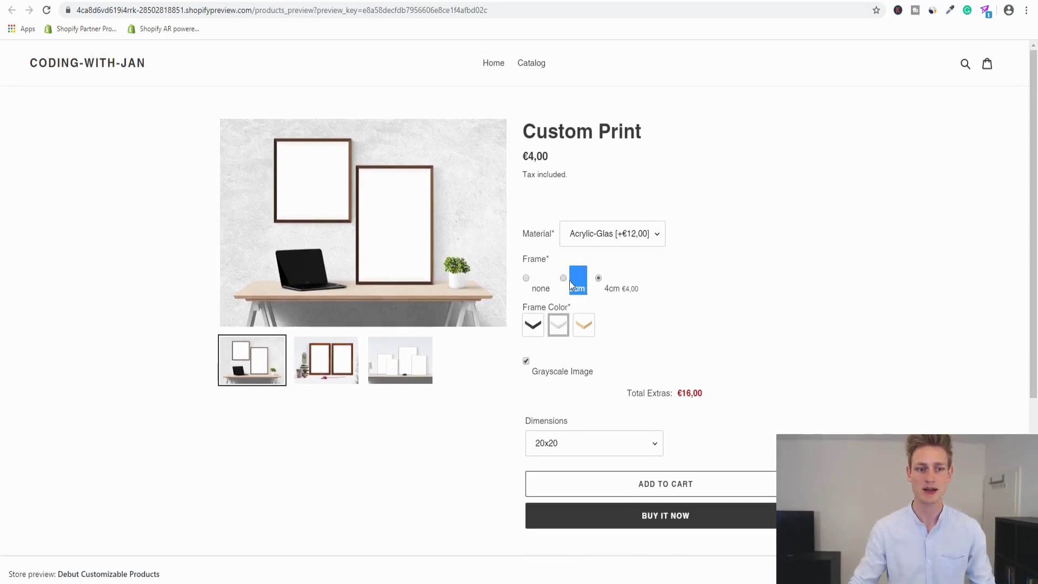
Step: Switch the preview's Frame to 2cm, compare Total Extras with the product's base price, and pick the wood-toned frame color
{"action": "left_click", "coordinate": [563, 280]}
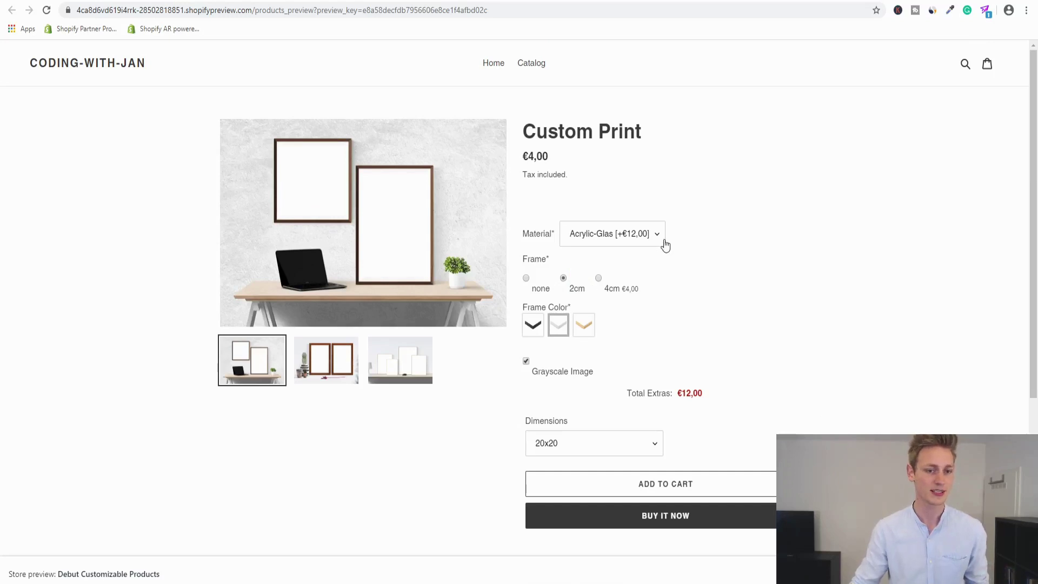
{"action": "left_click_drag", "start_coordinate": [610, 404], "coordinate": [697, 393]}
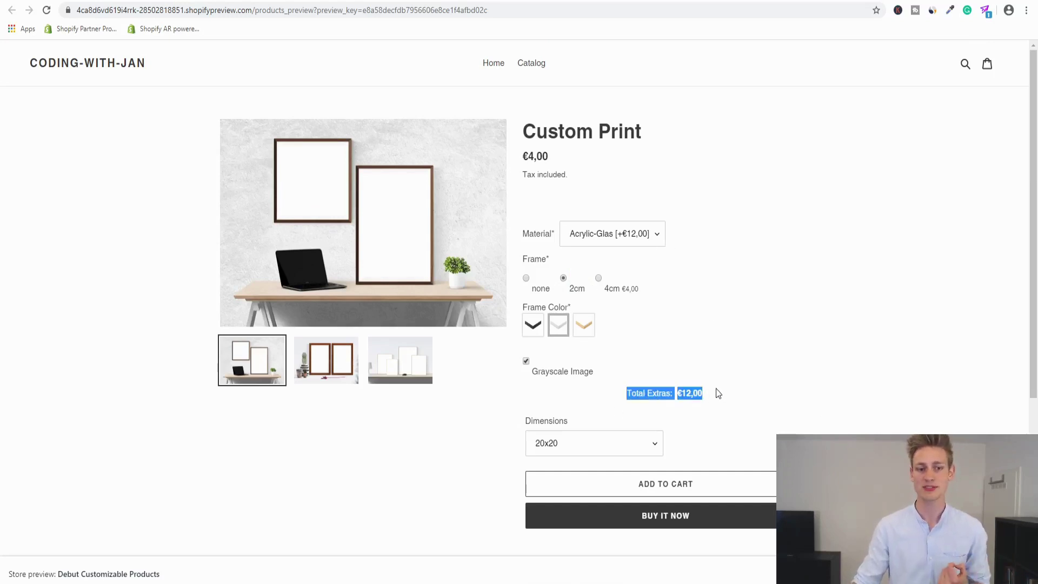
{"action": "left_click", "coordinate": [818, 398]}
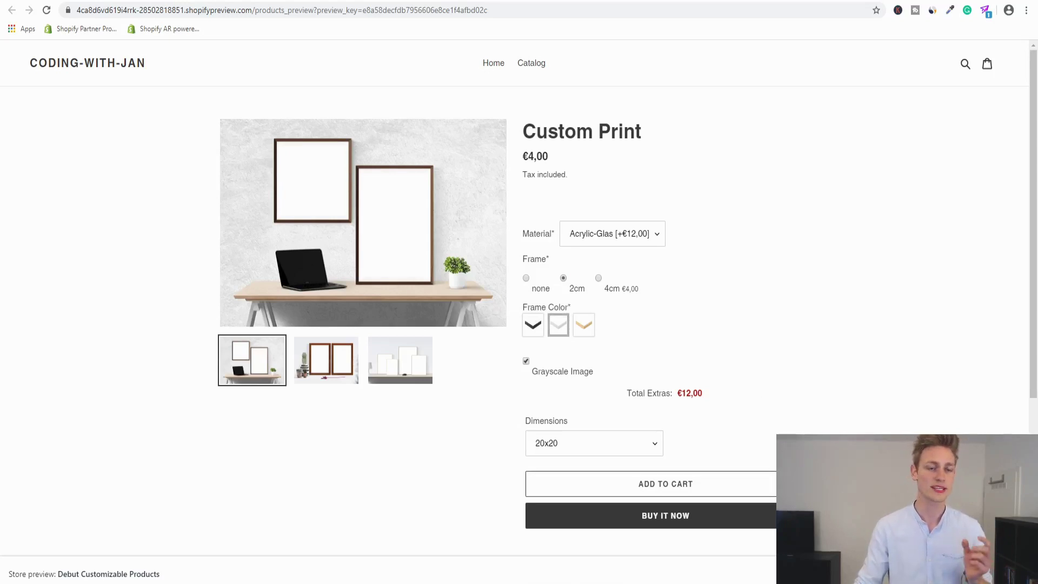
{"action": "left_click_drag", "start_coordinate": [524, 159], "coordinate": [554, 156]}
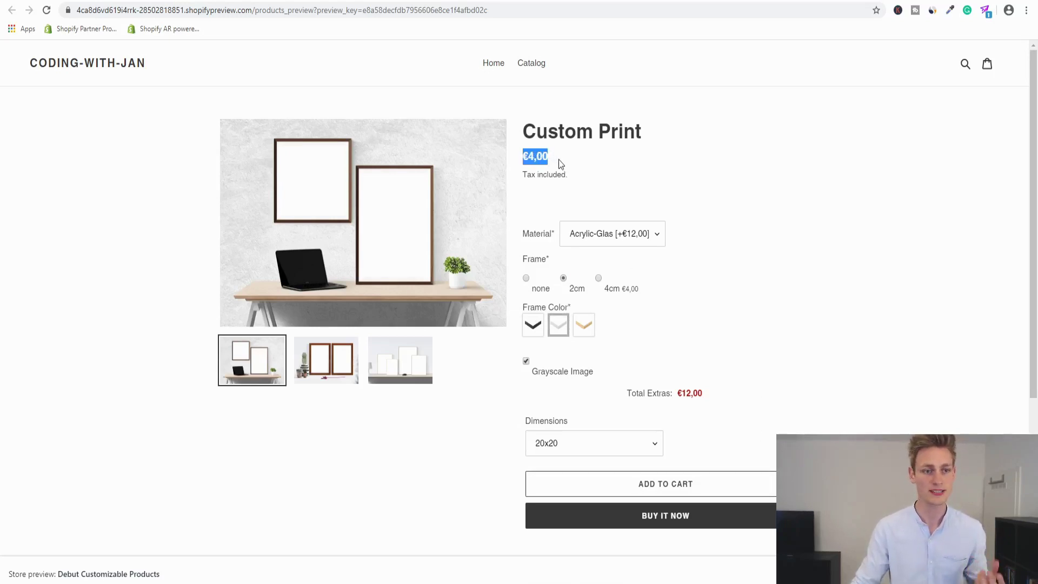
{"action": "left_click", "coordinate": [565, 164]}
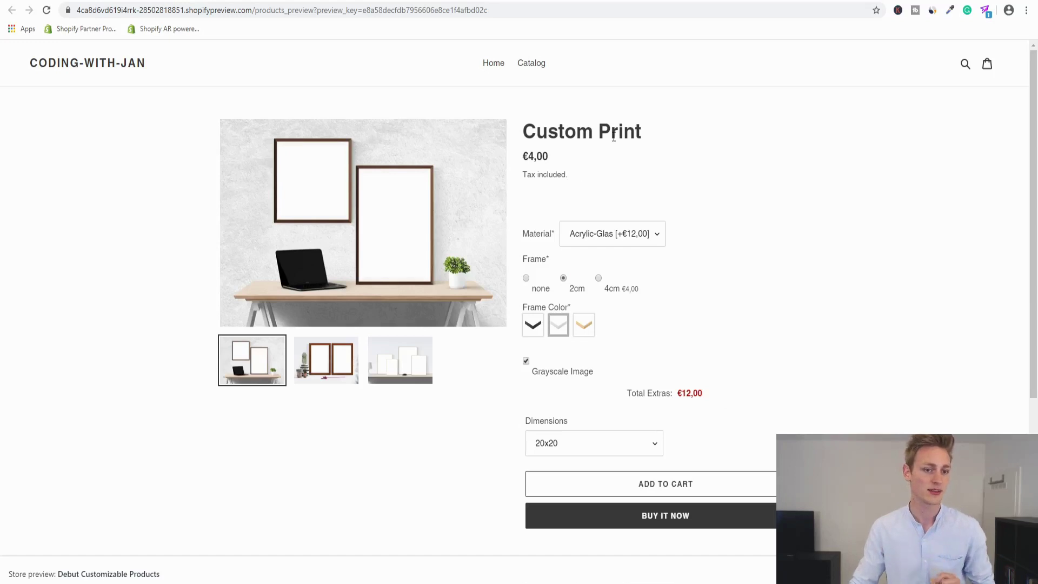
{"action": "left_click", "coordinate": [563, 278]}
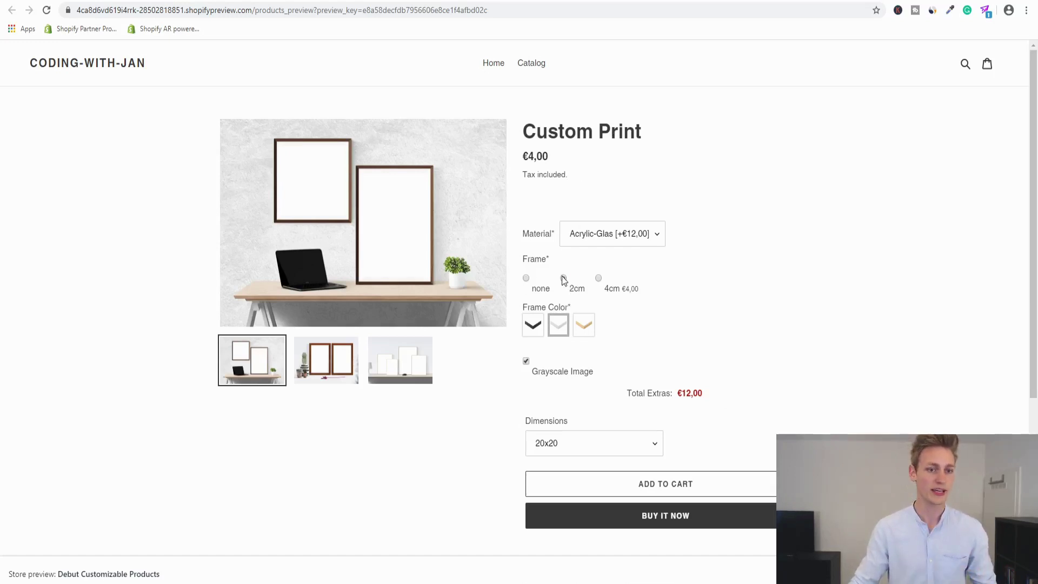
{"action": "left_click", "coordinate": [584, 326]}
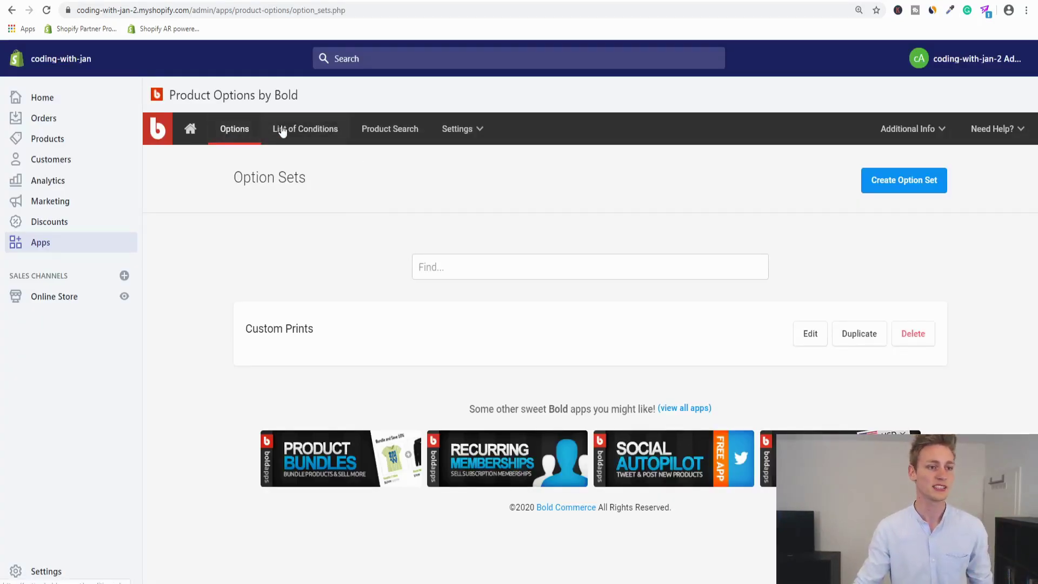
Step: Start a new product condition for the Custom Prints option set in Product Options by Bold
{"action": "left_click", "coordinate": [306, 138]}
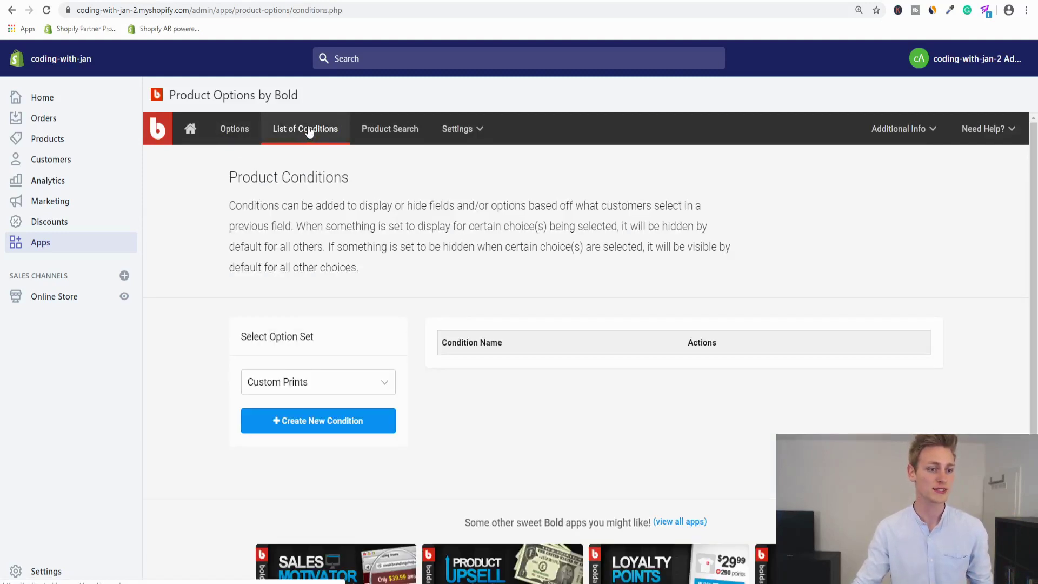
{"action": "scroll", "coordinate": [411, 274], "scroll_direction": "down", "scroll_amount": 1}
{"action": "left_click", "coordinate": [314, 326]}
{"action": "left_click", "coordinate": [314, 329]}
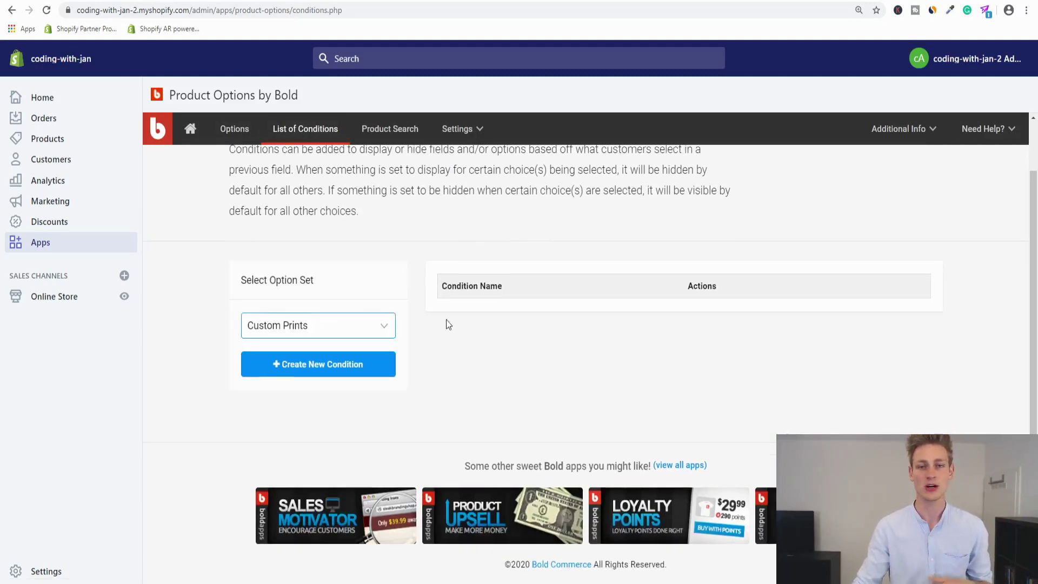
{"action": "scroll", "coordinate": [446, 319], "scroll_direction": "up", "scroll_amount": 1}
{"action": "left_click", "coordinate": [327, 385]}
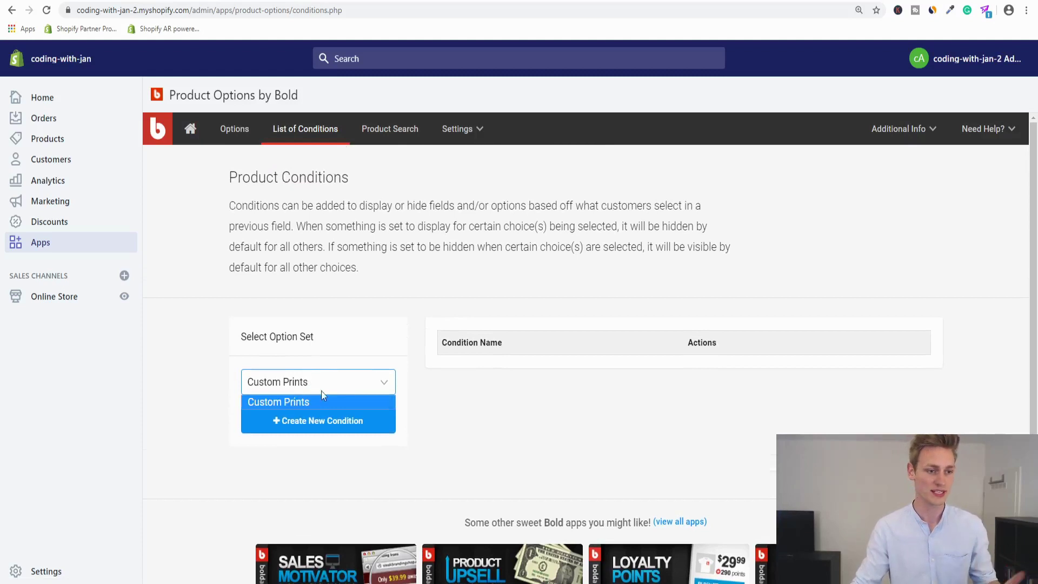
{"action": "left_click", "coordinate": [321, 391]}
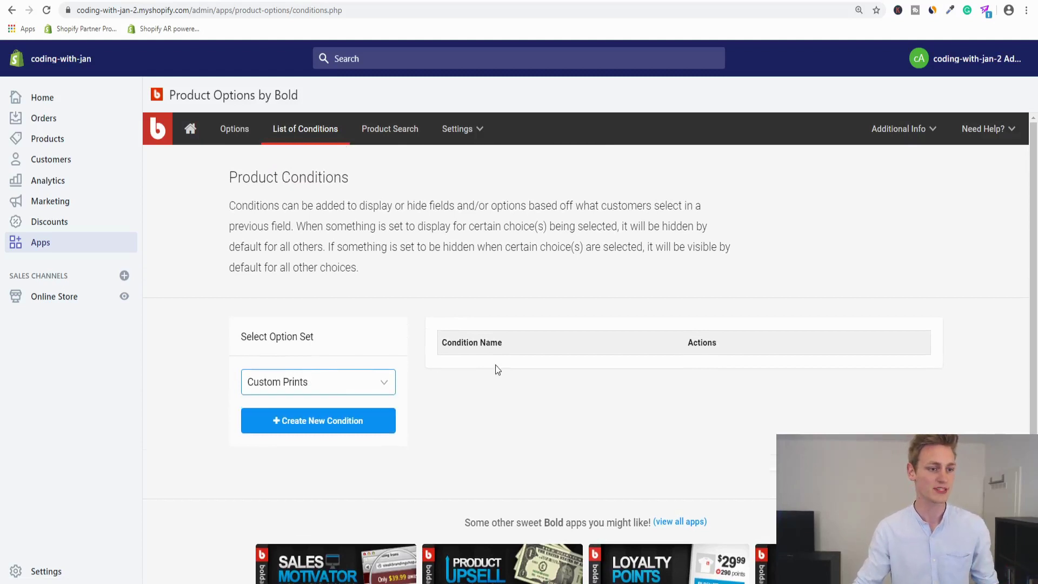
{"action": "left_click", "coordinate": [332, 427]}
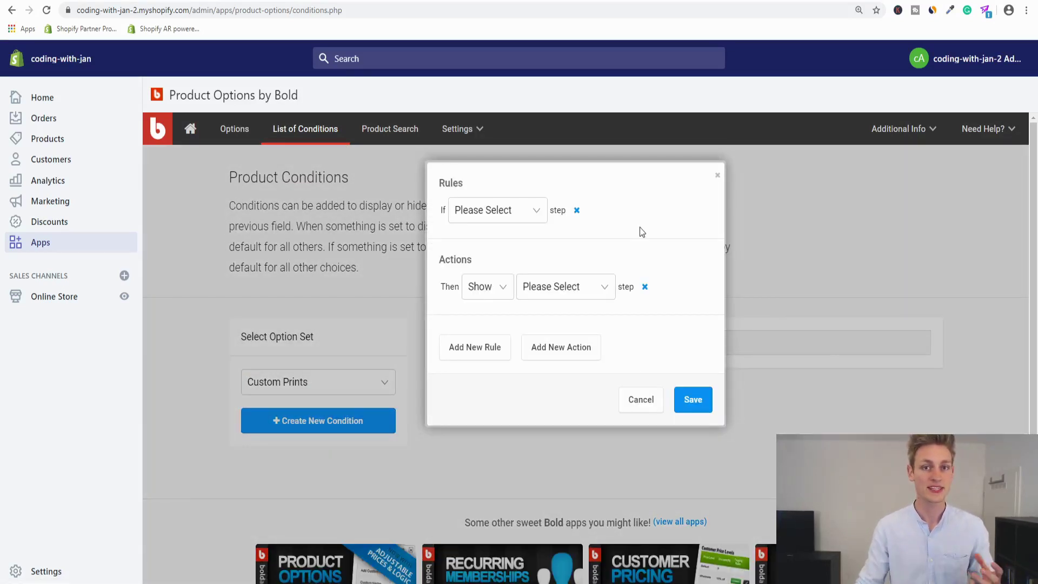
Step: Define the condition's rule as Frame is equal to none
{"action": "left_click", "coordinate": [494, 209]}
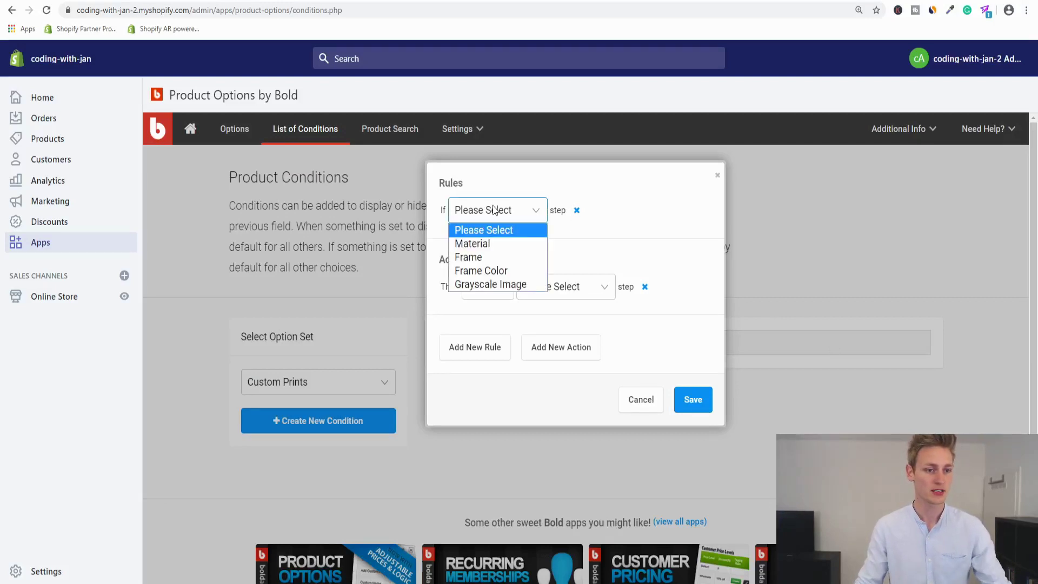
{"action": "left_click", "coordinate": [472, 257]}
{"action": "left_click", "coordinate": [616, 211]}
{"action": "left_click", "coordinate": [602, 244]}
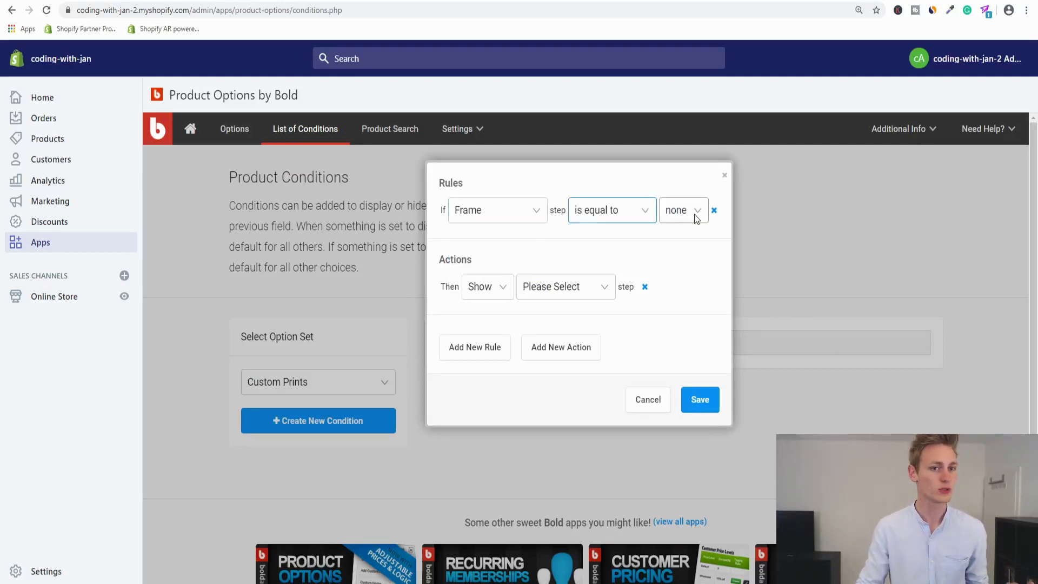
{"action": "left_click", "coordinate": [682, 215]}
{"action": "left_click", "coordinate": [682, 215]}
Step: Set the condition's action to hide the Frame Color step and save the condition
{"action": "left_click", "coordinate": [486, 293]}
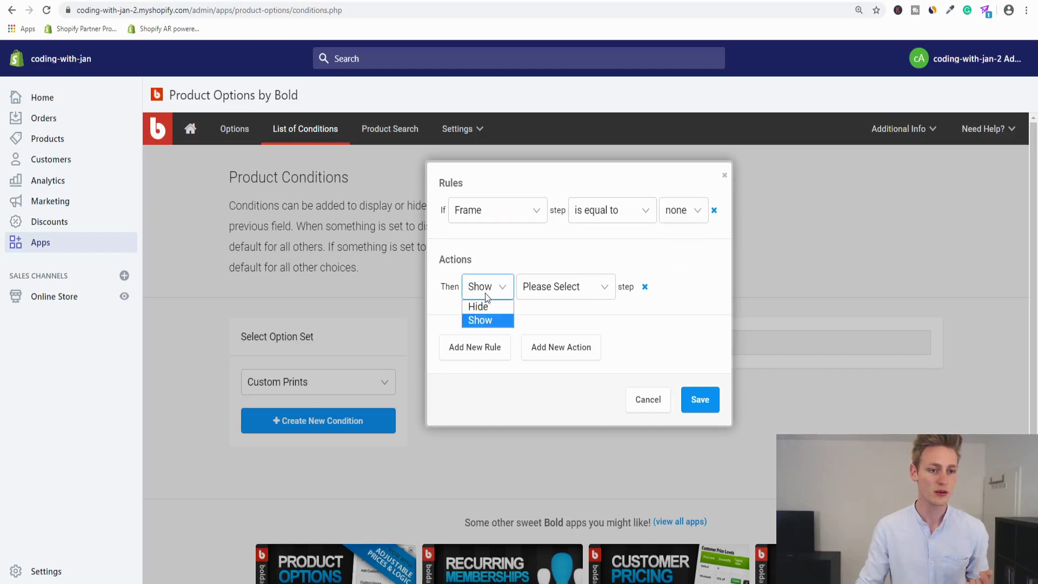
{"action": "left_click", "coordinate": [486, 304]}
{"action": "left_click", "coordinate": [566, 287]}
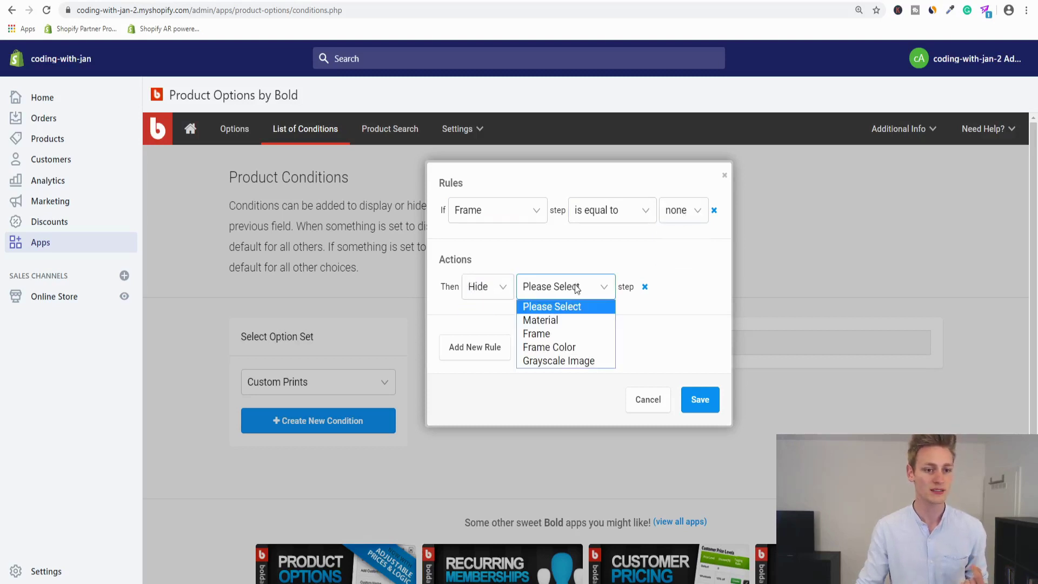
{"action": "left_click", "coordinate": [558, 348]}
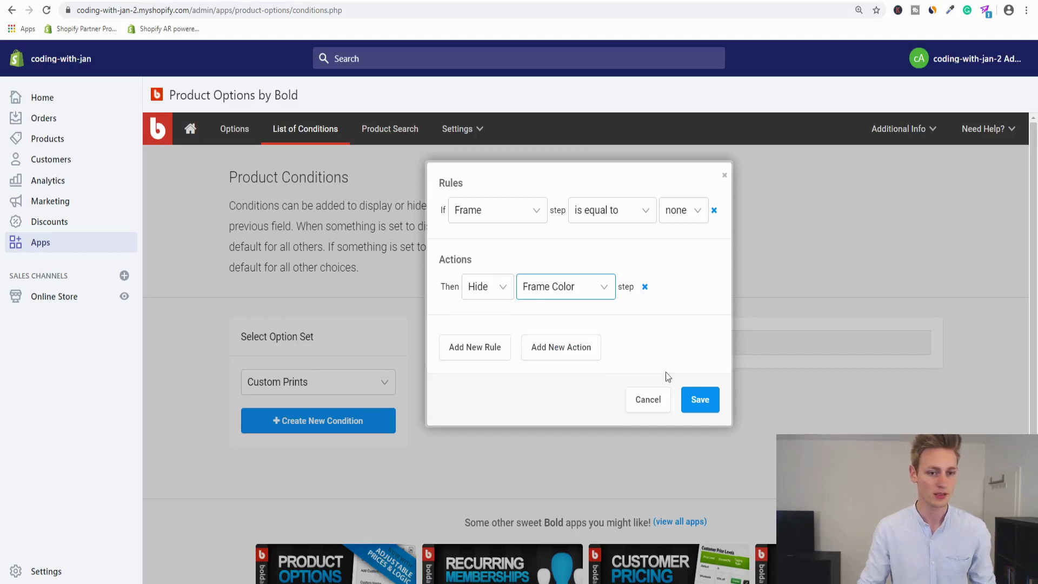
{"action": "left_click", "coordinate": [698, 398]}
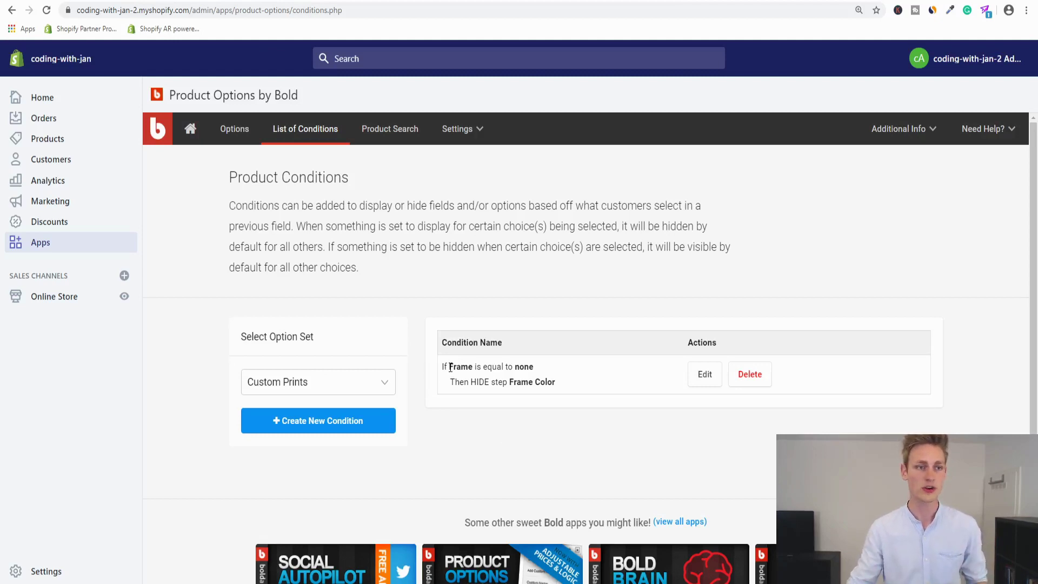
Step: Open the Custom Prints option set for editing and save it again
{"action": "left_click", "coordinate": [234, 133]}
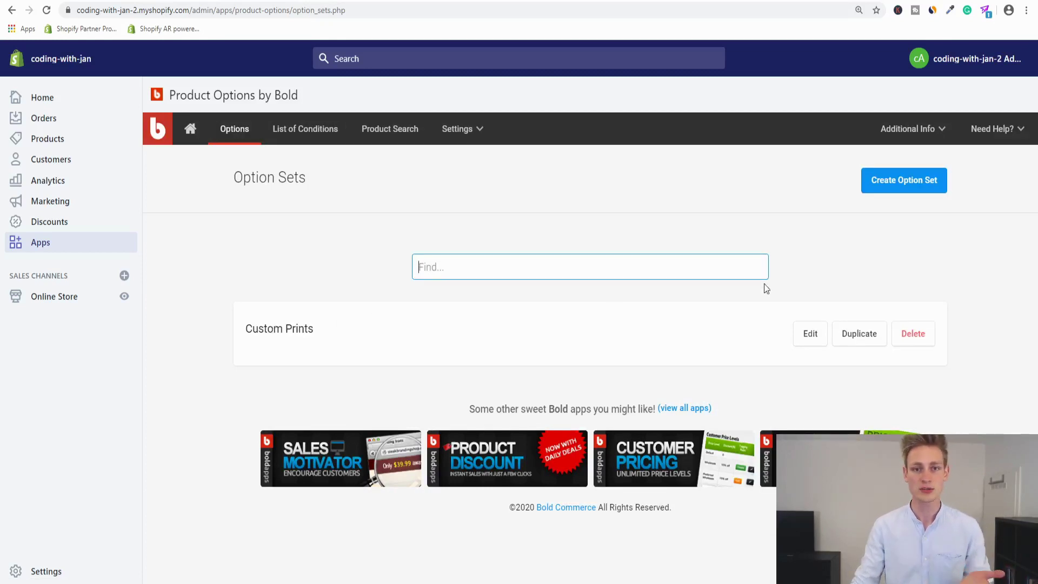
{"action": "left_click", "coordinate": [809, 335]}
{"action": "scroll", "coordinate": [802, 319], "scroll_direction": "down", "scroll_amount": 15}
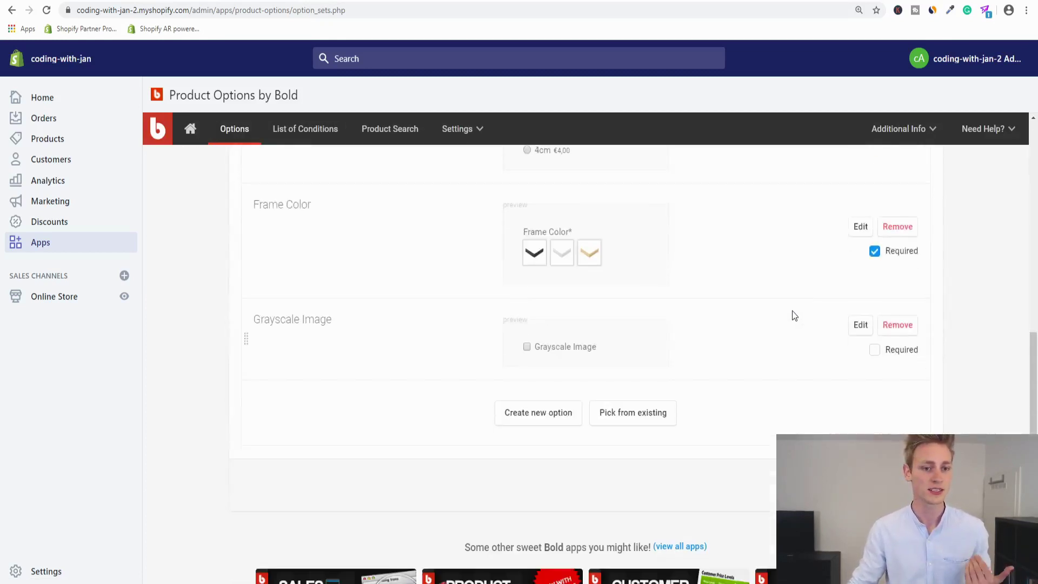
{"action": "left_click", "coordinate": [897, 404]}
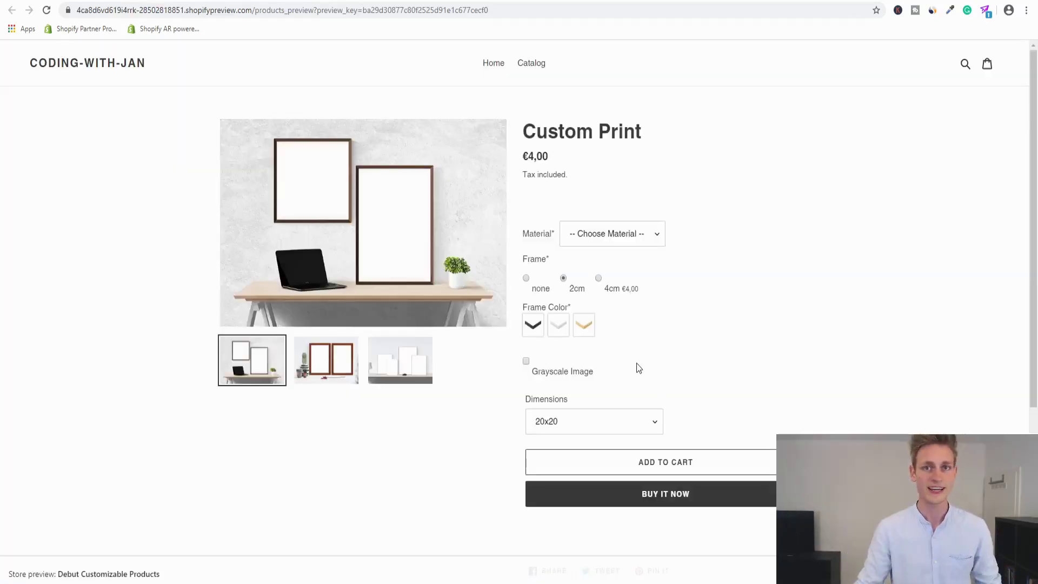
Step: Test the Frame Color condition on the Custom Print preview page by switching the Frame between 2cm and none
{"action": "left_click", "coordinate": [531, 288]}
{"action": "left_click", "coordinate": [558, 290]}
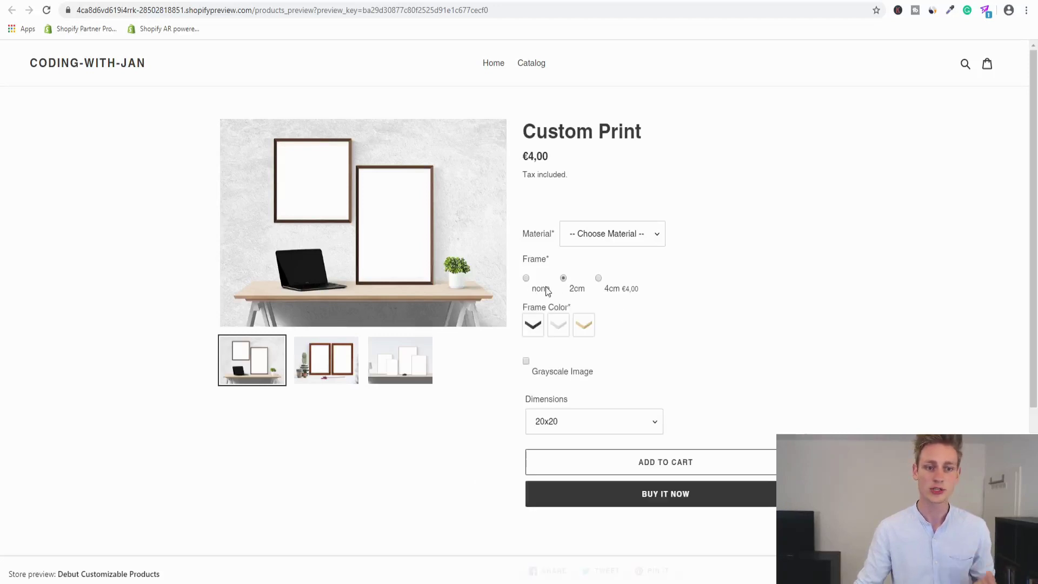
{"action": "left_click", "coordinate": [548, 292]}
{"action": "left_click", "coordinate": [562, 287]}
{"action": "left_click_drag", "start_coordinate": [540, 328], "coordinate": [622, 327]}
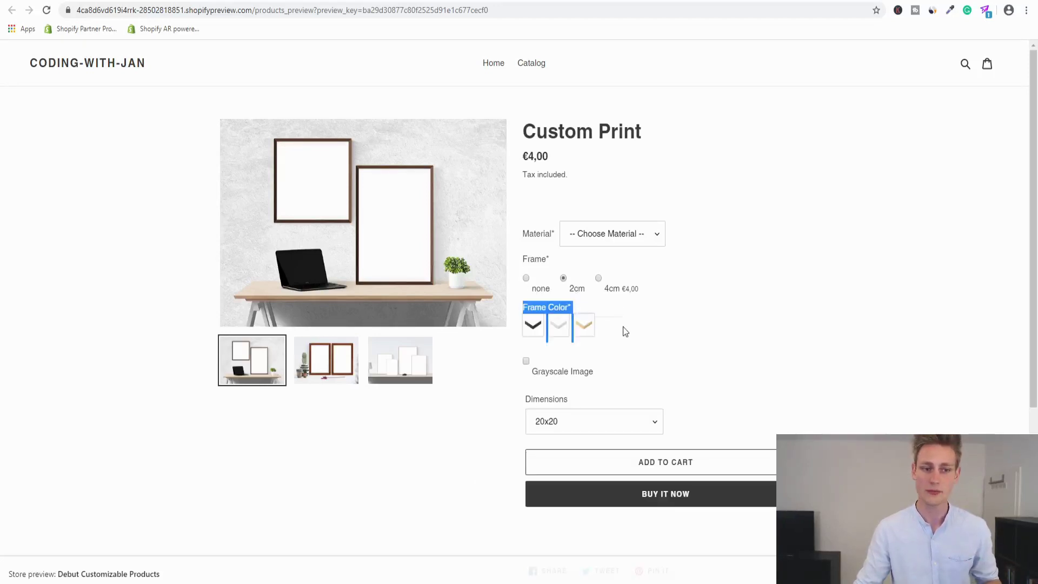
{"action": "left_click", "coordinate": [541, 287]}
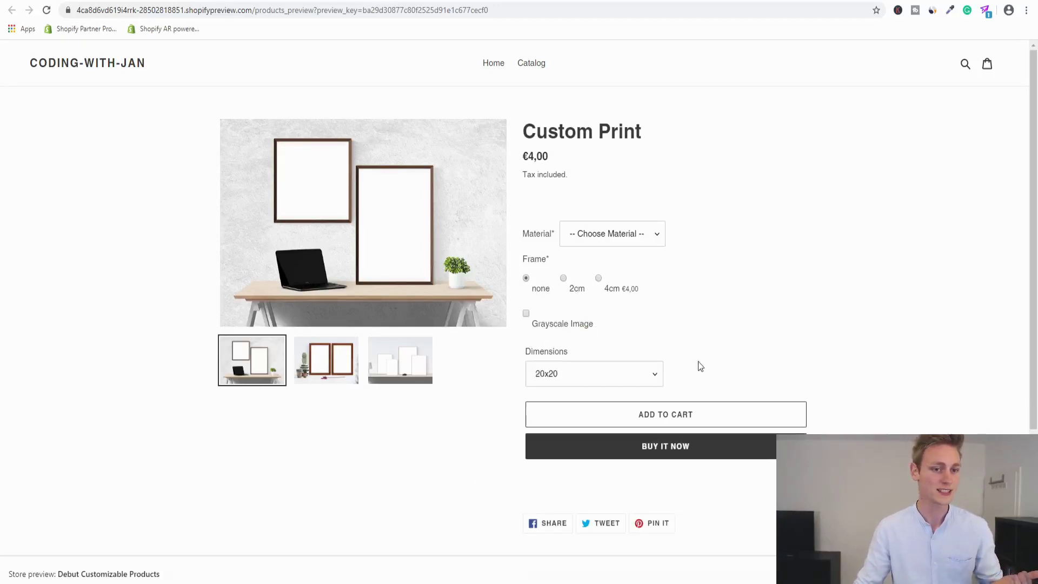
Step: Reload the Custom Print preview and recheck the condition by alternating the Frame choice between none and 2cm
{"action": "left_click", "coordinate": [47, 10]}
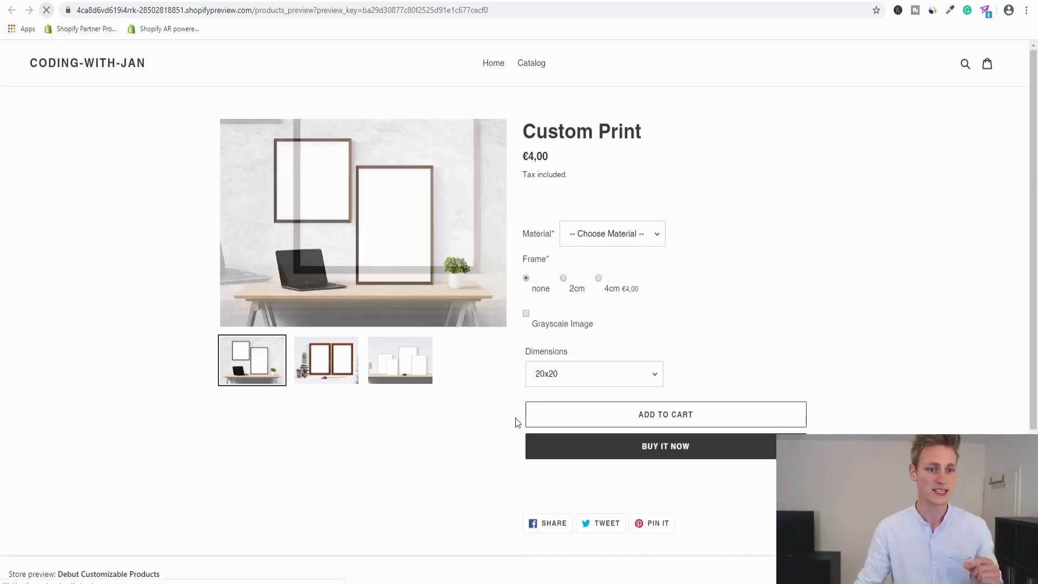
{"action": "double_click", "coordinate": [541, 288]}
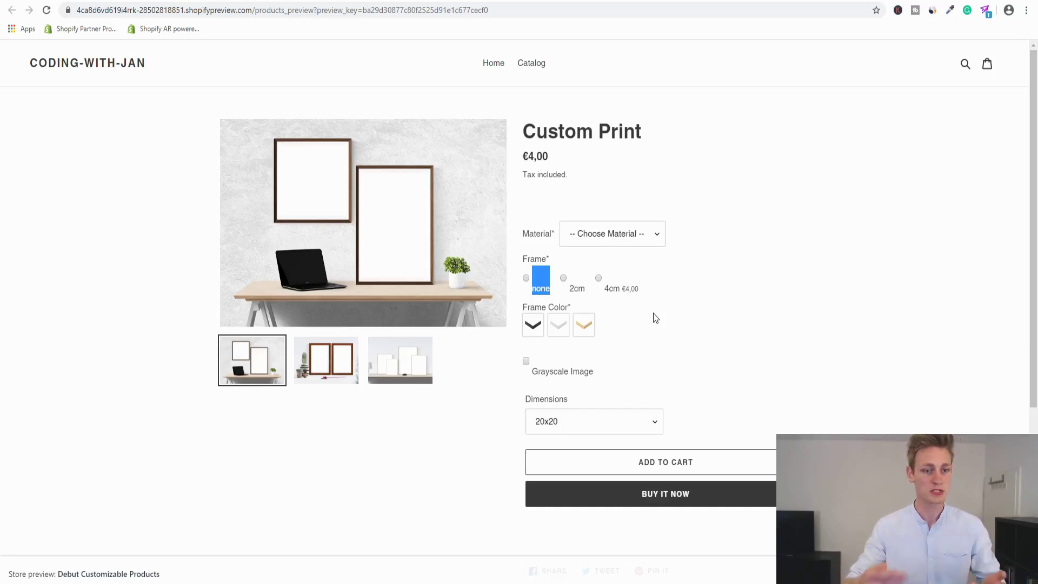
{"action": "left_click", "coordinate": [652, 314]}
{"action": "left_click", "coordinate": [543, 287]}
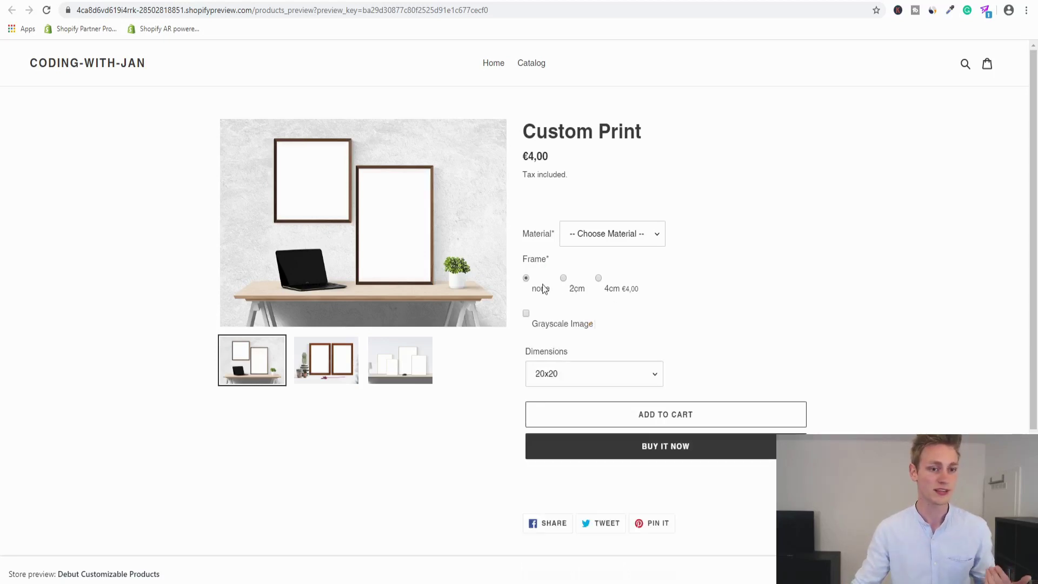
{"action": "left_click", "coordinate": [573, 286]}
{"action": "left_click", "coordinate": [544, 288]}
{"action": "left_click", "coordinate": [576, 288]}
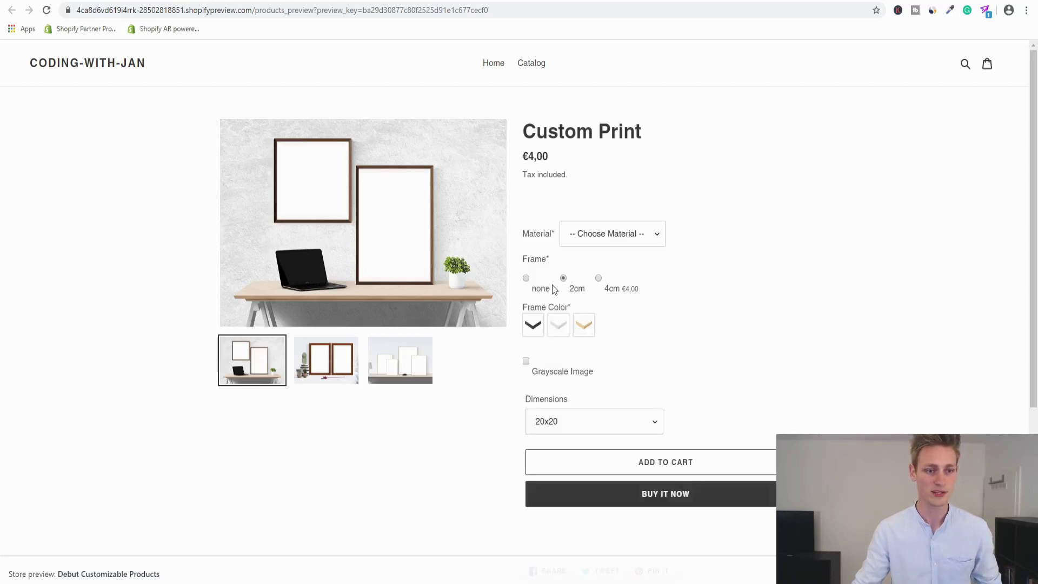
{"action": "left_click", "coordinate": [547, 287]}
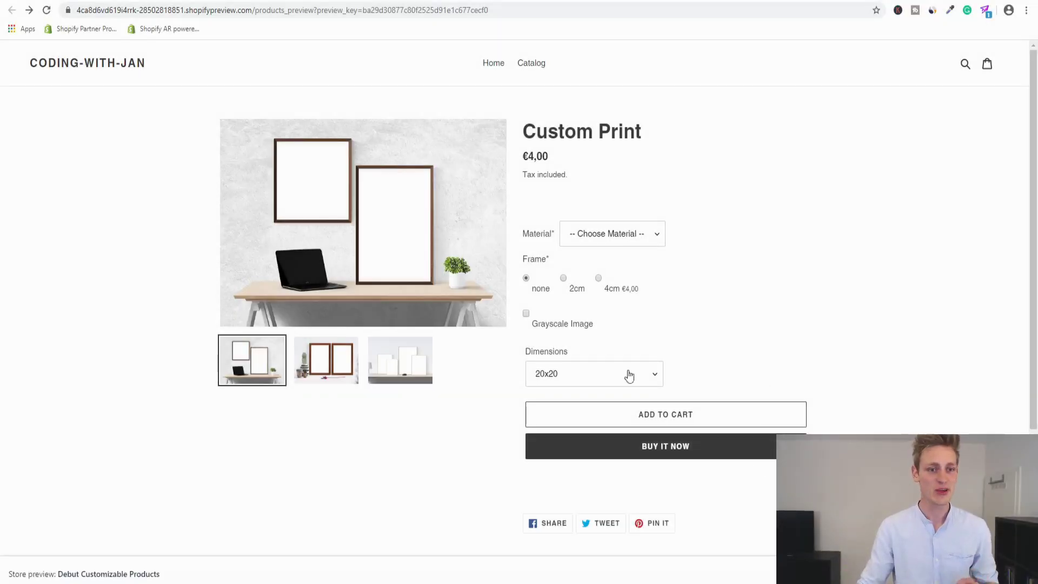
{"action": "left_click", "coordinate": [565, 285]}
{"action": "left_click", "coordinate": [527, 280]}
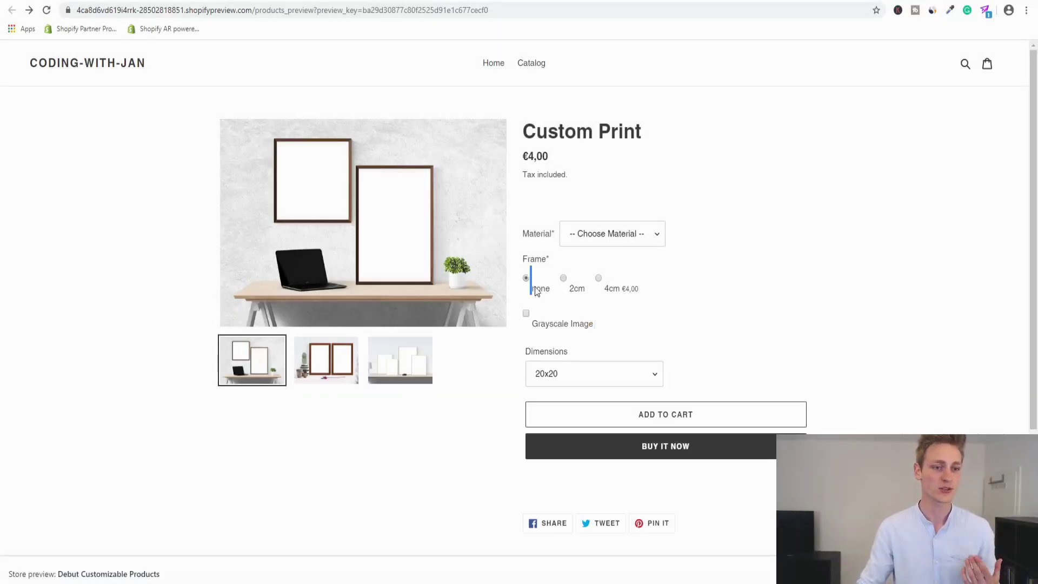
{"action": "left_click", "coordinate": [546, 309]}
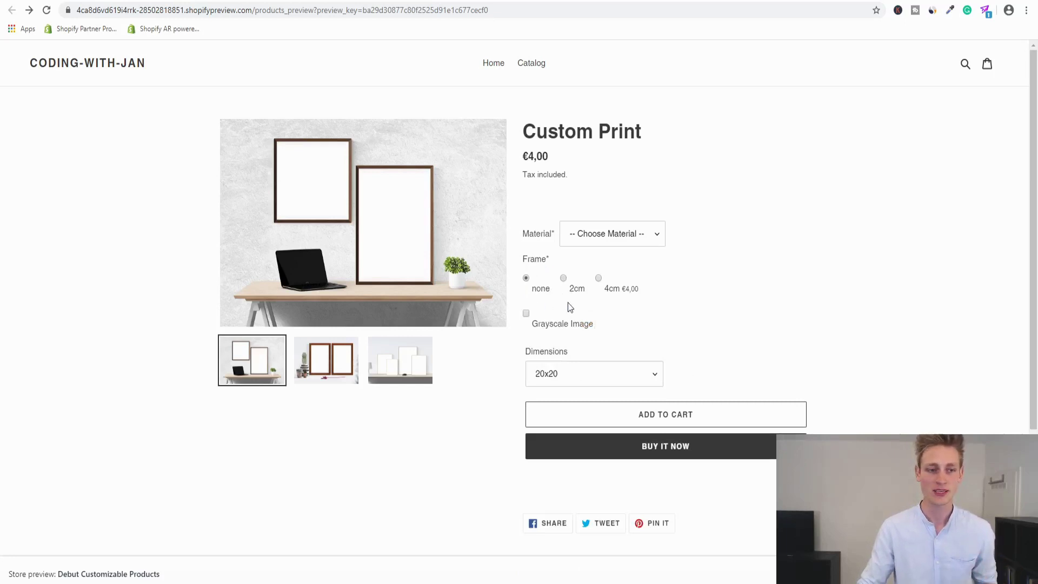
Step: Inspect the Frame option's "none" radio button in the developer tools and examine the .product-form input rule that sets its min-height
{"action": "right_click", "coordinate": [525, 279]}
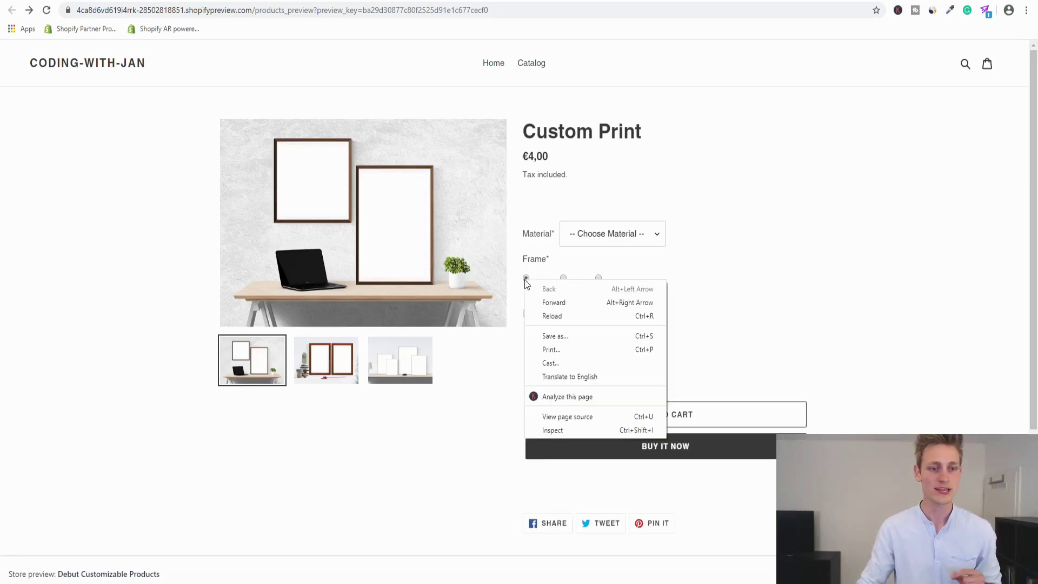
{"action": "left_click", "coordinate": [559, 433]}
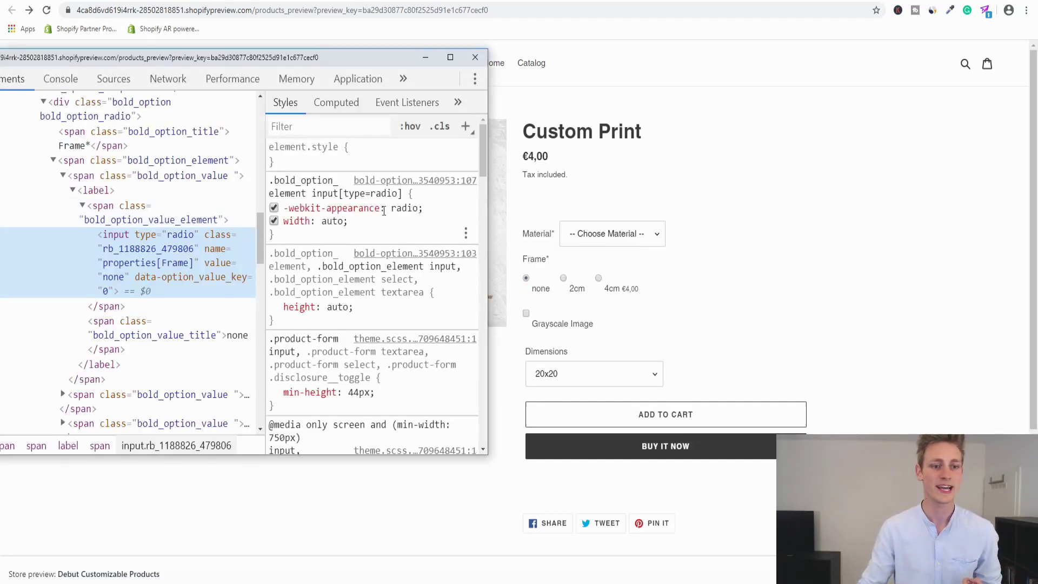
{"action": "scroll", "coordinate": [303, 330], "scroll_direction": "down", "scroll_amount": 1}
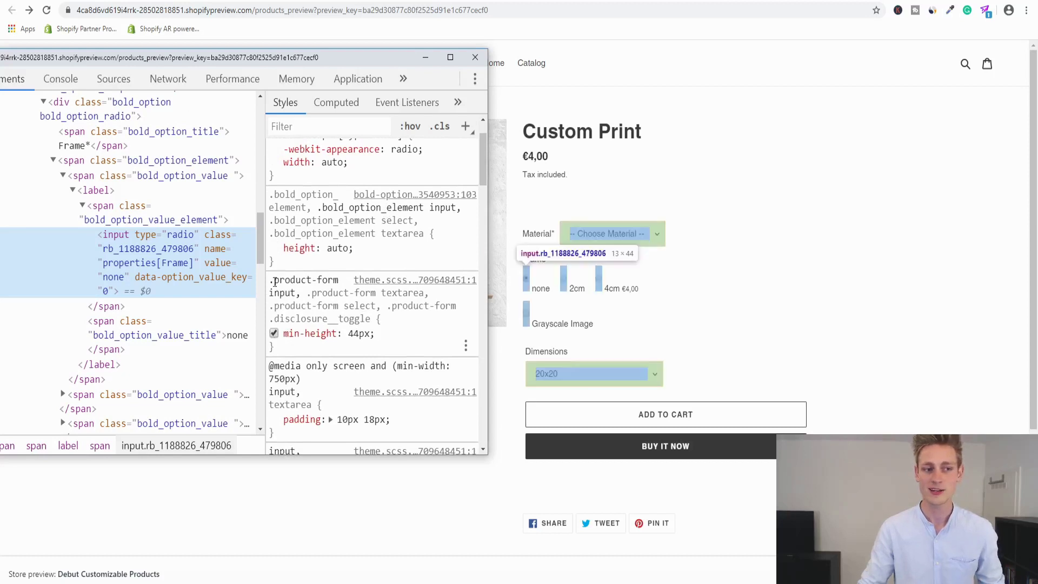
{"action": "left_click_drag", "start_coordinate": [270, 279], "coordinate": [302, 292]}
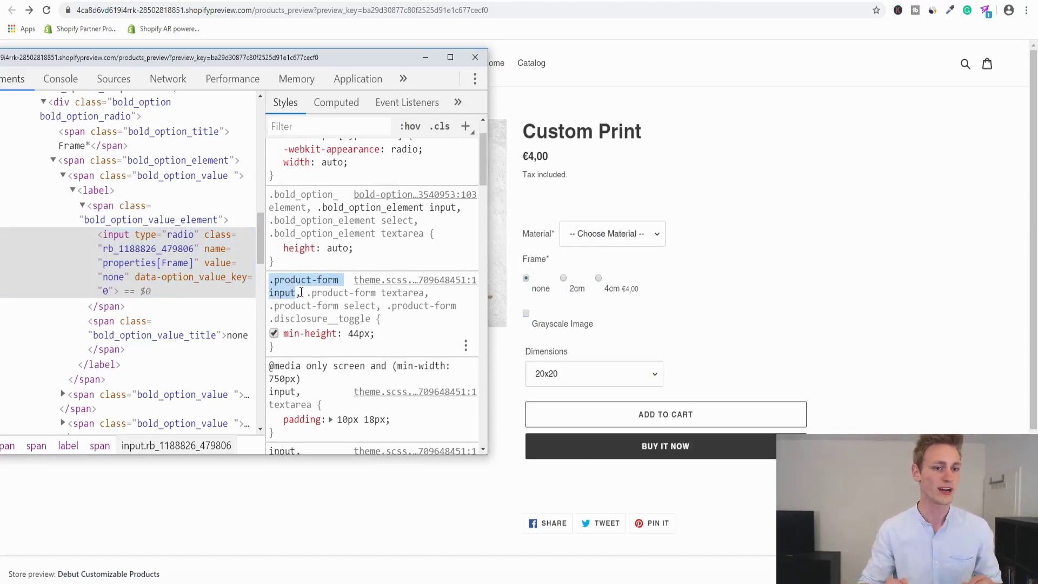
Step: Test the min-height of the .product-form input rule by raising it to 52px and lowering it to 35px
{"action": "left_click", "coordinate": [324, 333]}
{"action": "left_click", "coordinate": [358, 334]}
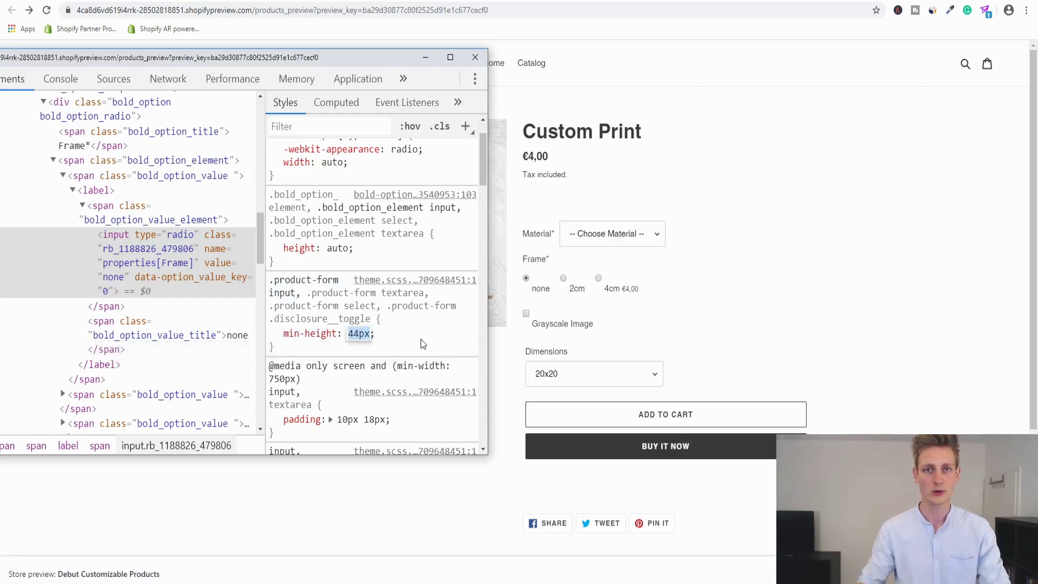
{"action": "key", "text": "Up"}
{"action": "key", "text": "Up"}
{"action": "key", "text": "Up"}
{"action": "key", "text": "Up"}
{"action": "key", "text": "Up"}
{"action": "key", "text": "Up"}
{"action": "key", "text": "Up"}
{"action": "key", "text": "Up"}
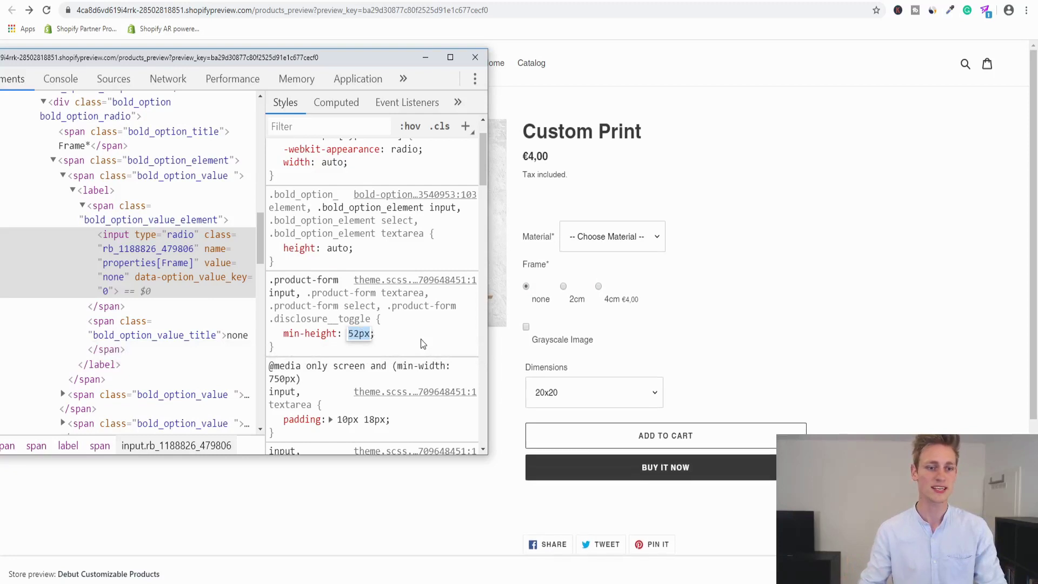
{"action": "key", "text": "Down"}
{"action": "key", "text": "Down"}
{"action": "key", "text": "Down"}
{"action": "key", "text": "Down"}
{"action": "key", "text": "Down"}
{"action": "key", "text": "Down"}
{"action": "key", "text": "Down"}
{"action": "key", "text": "Down"}
{"action": "key", "text": "Down"}
{"action": "key", "text": "Down"}
{"action": "key", "text": "Down"}
{"action": "key", "text": "Down"}
{"action": "key", "text": "Down"}
{"action": "key", "text": "Down"}
{"action": "key", "text": "Down"}
{"action": "key", "text": "Down"}
{"action": "key", "text": "Down"}
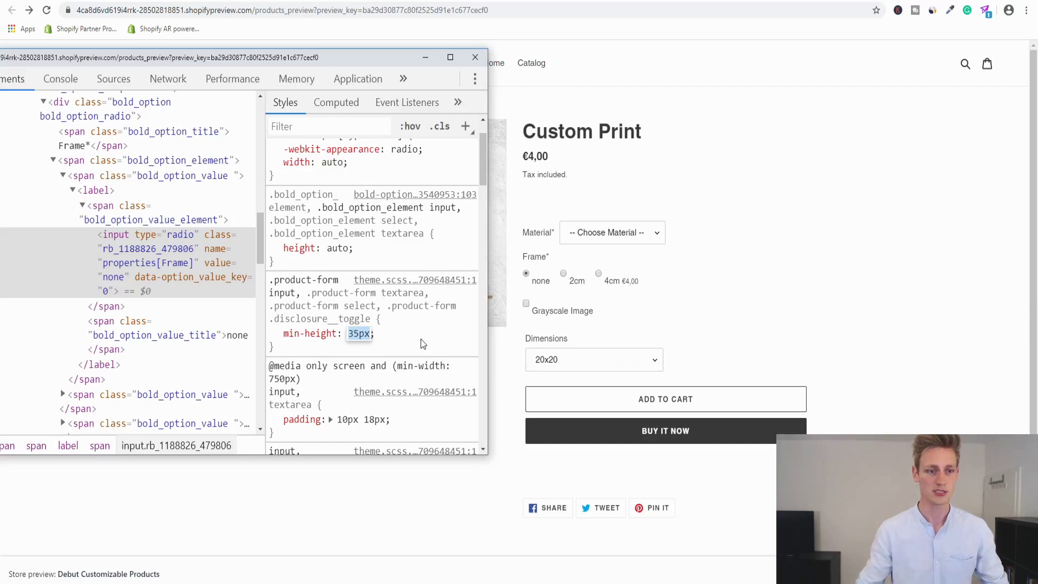
Step: Examine the Frame radio input's markup and its parent bold_option div to find a class for a custom CSS selector
{"action": "left_click", "coordinate": [151, 273]}
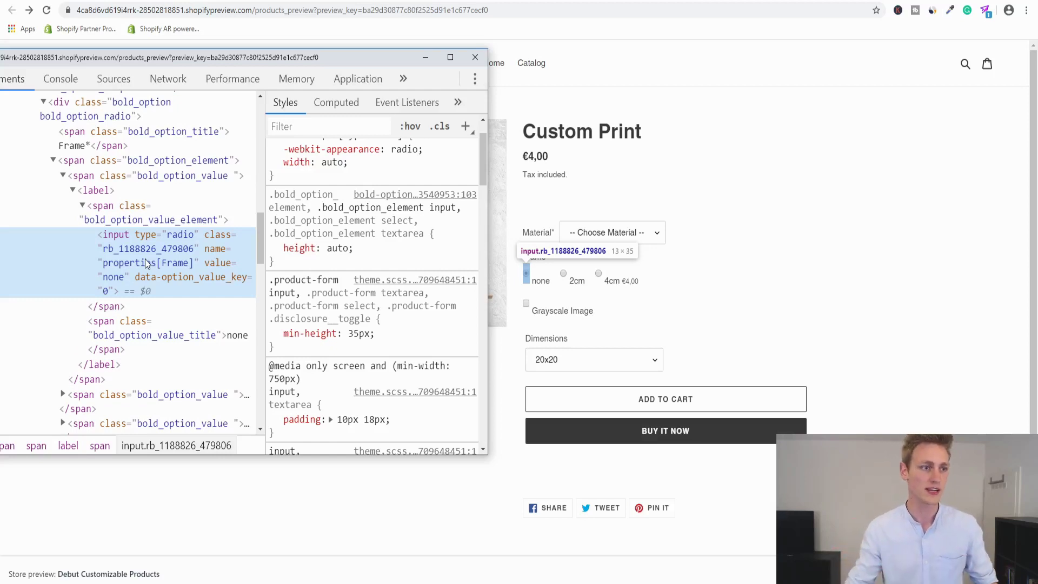
{"action": "scroll", "coordinate": [171, 262], "scroll_direction": "up", "scroll_amount": 2}
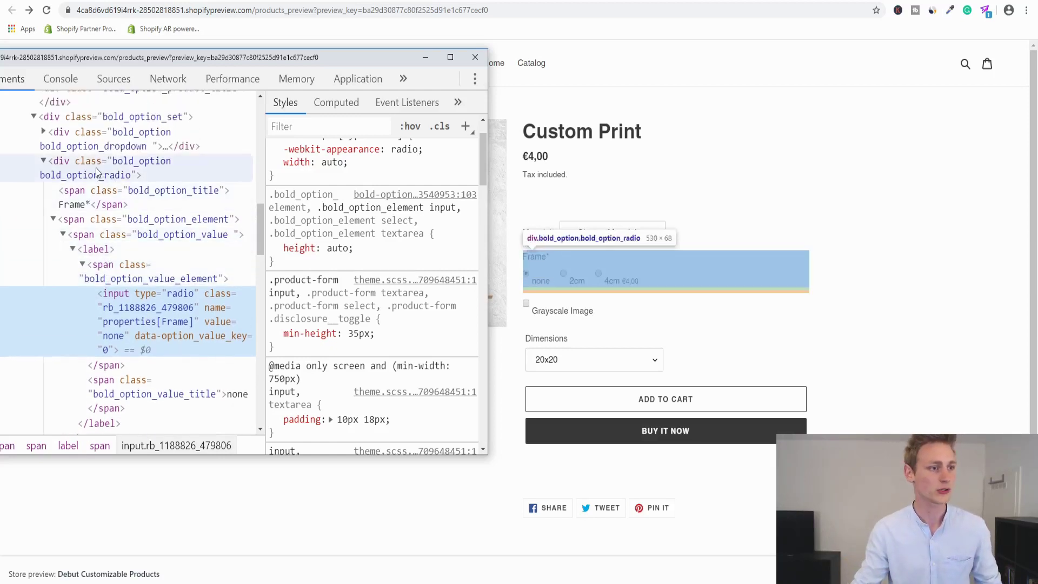
{"action": "left_click", "coordinate": [137, 164]}
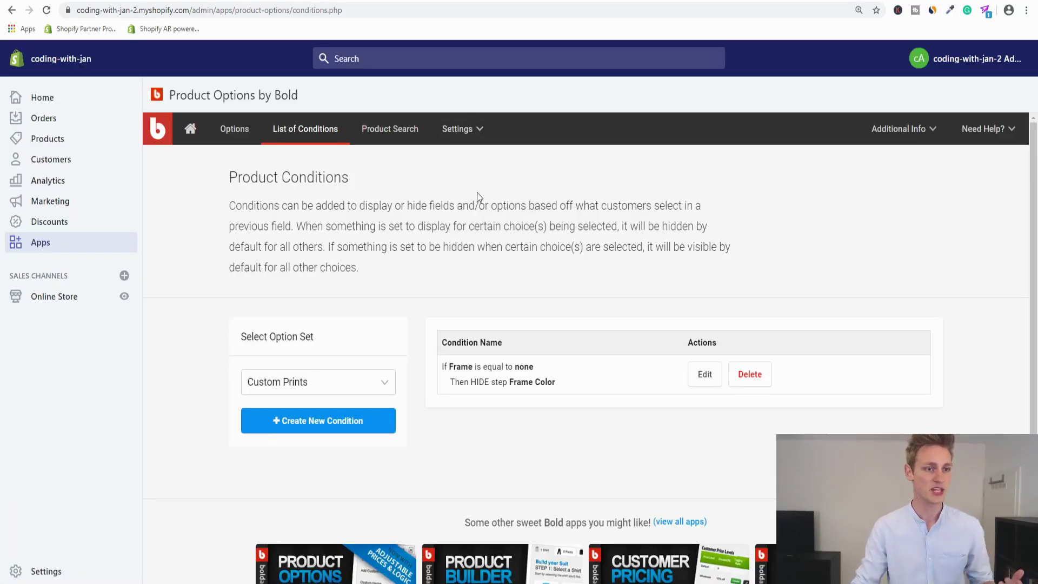
Step: Open the Bold Product Options display settings and set the Swatch Style to Circle
{"action": "left_click", "coordinate": [456, 126]}
{"action": "left_click", "coordinate": [472, 158]}
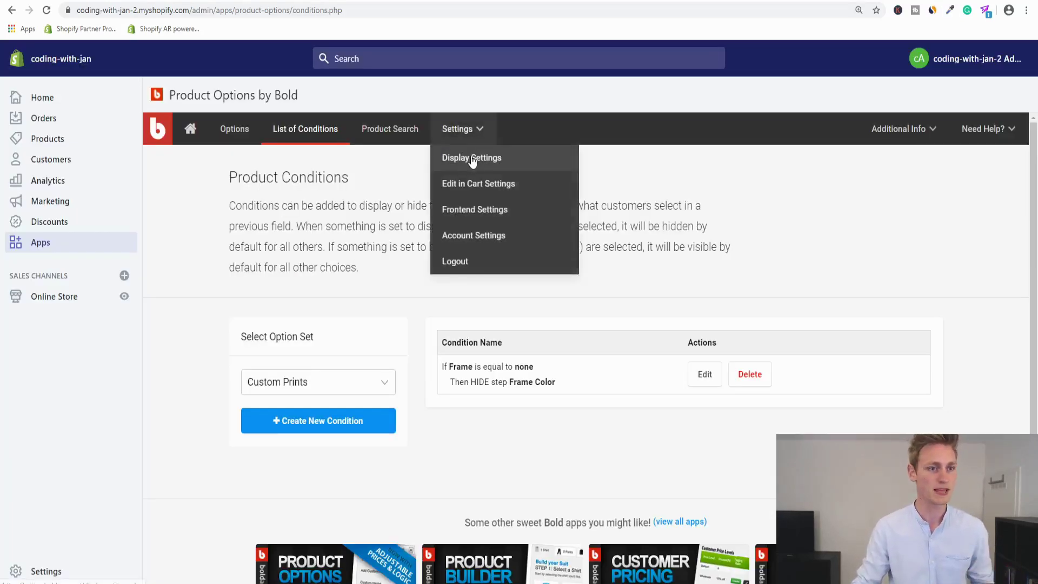
{"action": "scroll", "coordinate": [451, 214], "scroll_direction": "down", "scroll_amount": 3}
{"action": "scroll", "coordinate": [451, 215], "scroll_direction": "down", "scroll_amount": 12}
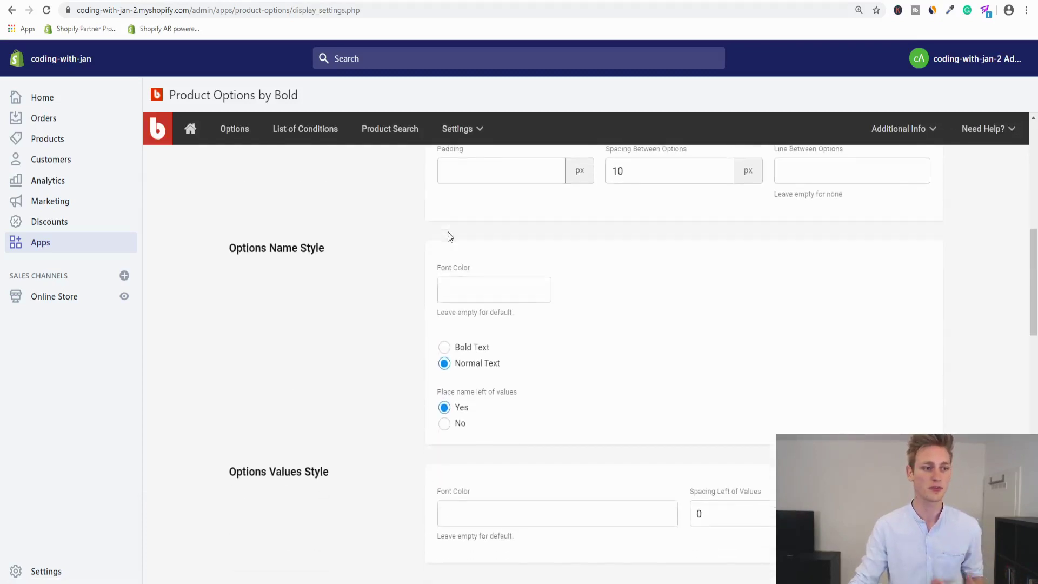
{"action": "scroll", "coordinate": [446, 239], "scroll_direction": "up", "scroll_amount": 1}
{"action": "scroll", "coordinate": [415, 261], "scroll_direction": "up", "scroll_amount": 1}
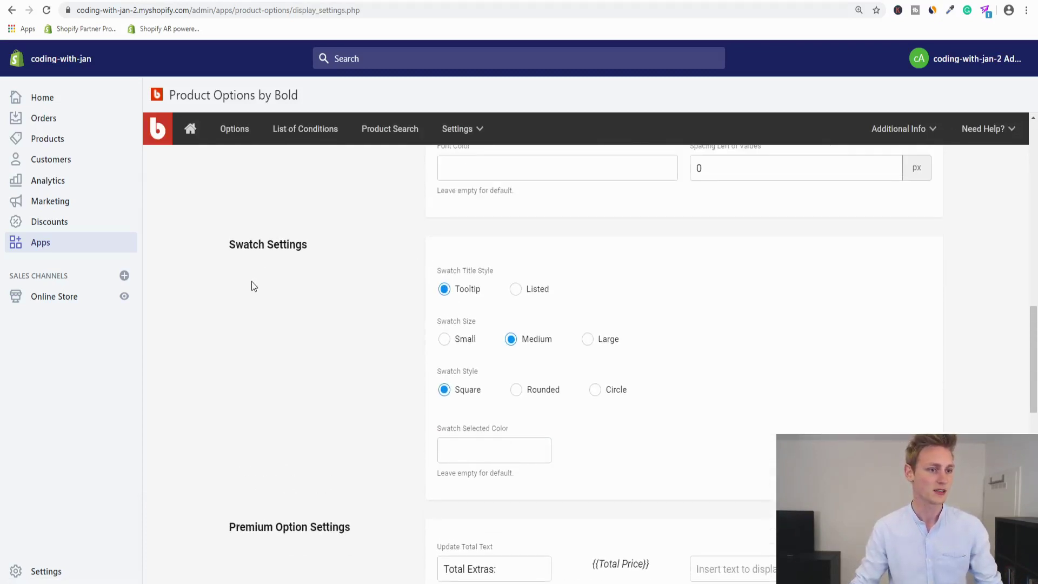
{"action": "left_click_drag", "start_coordinate": [219, 251], "coordinate": [514, 475]}
{"action": "left_click", "coordinate": [221, 249]}
{"action": "left_click_drag", "start_coordinate": [222, 249], "coordinate": [352, 271]}
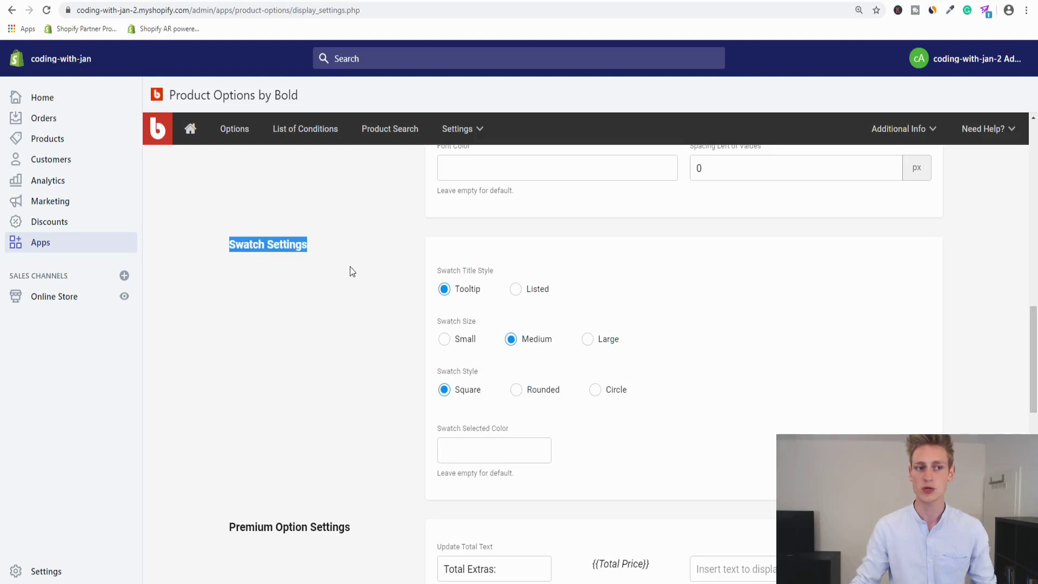
{"action": "left_click", "coordinate": [347, 263]}
{"action": "left_click", "coordinate": [611, 389]}
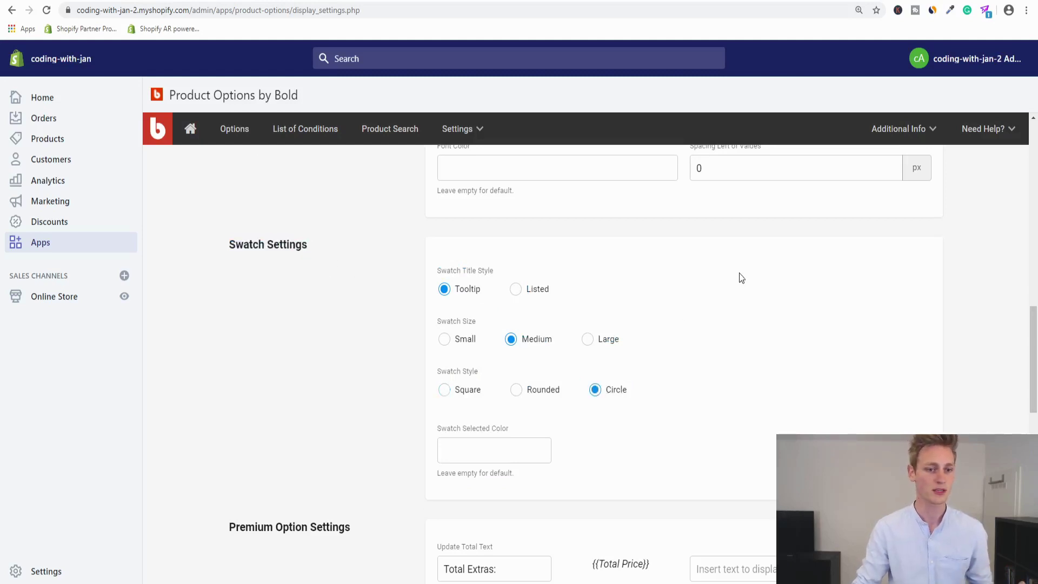
Step: Start an empty rule for .bold_option input in the Custom CSS field of the display settings
{"action": "scroll", "coordinate": [731, 263], "scroll_direction": "down", "scroll_amount": 1}
{"action": "scroll", "coordinate": [730, 263], "scroll_direction": "down", "scroll_amount": 12}
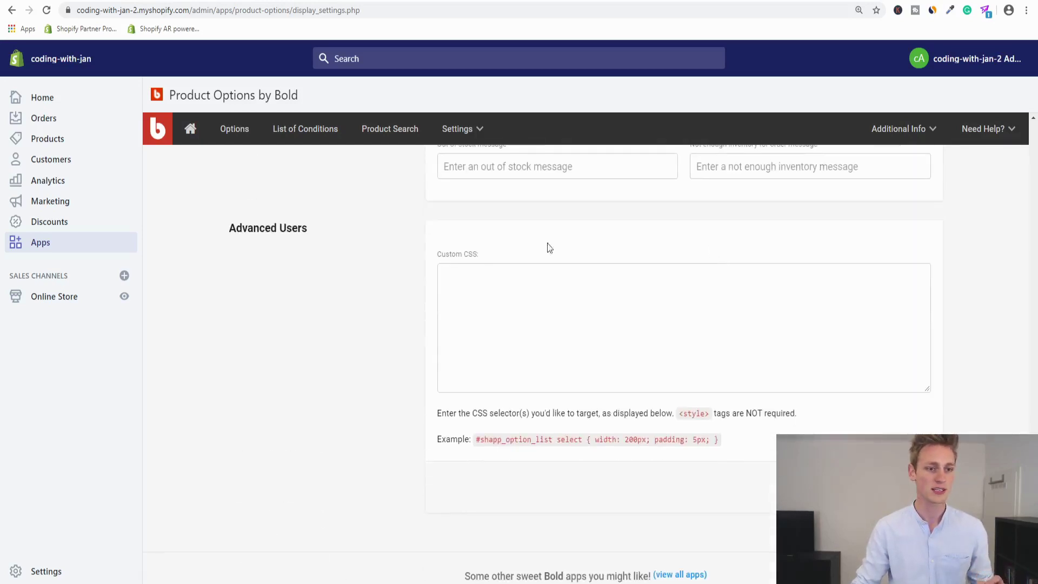
{"action": "left_click_drag", "start_coordinate": [428, 253], "coordinate": [490, 262]}
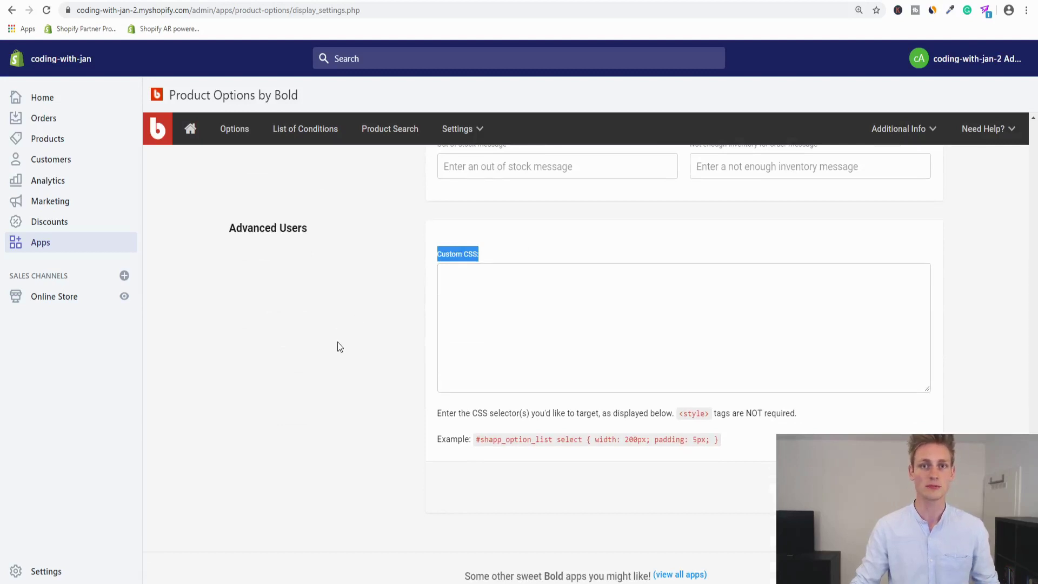
{"action": "left_click", "coordinate": [575, 341]}
{"action": "key", "text": "ctrl+minus"}
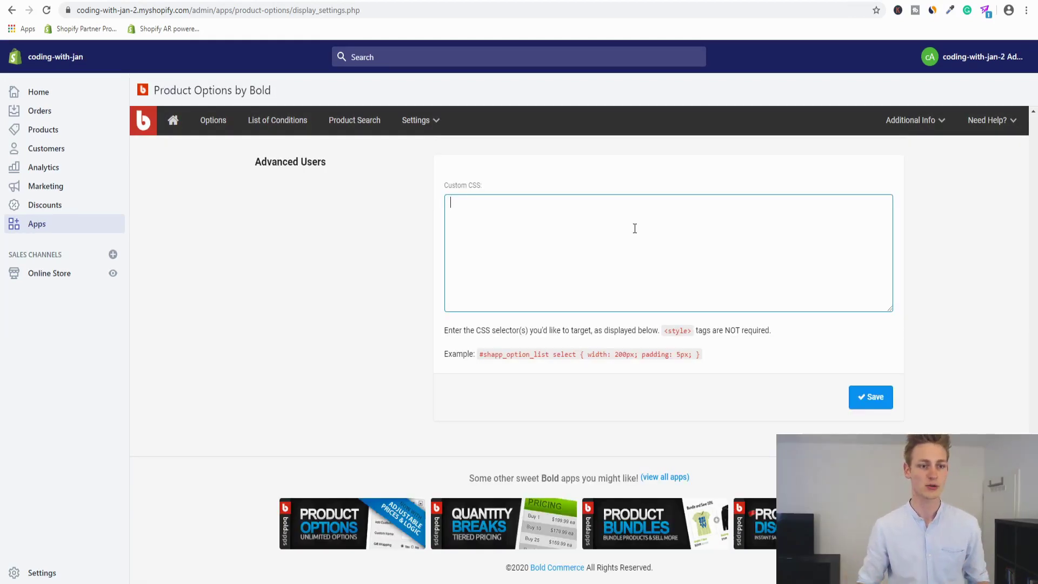
{"action": "type", "text": ".bo"}
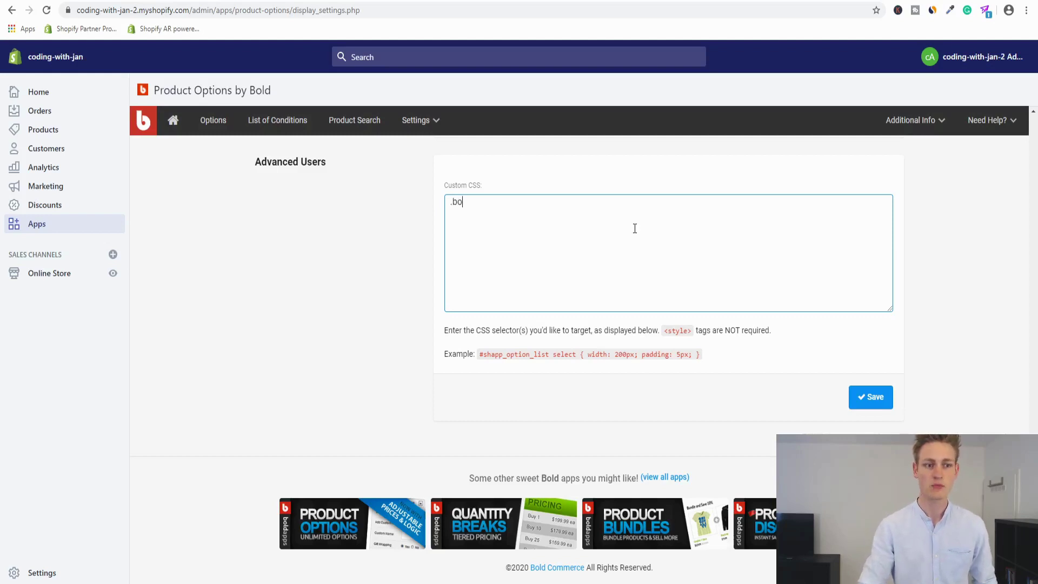
{"action": "type", "text": "ld_option"}
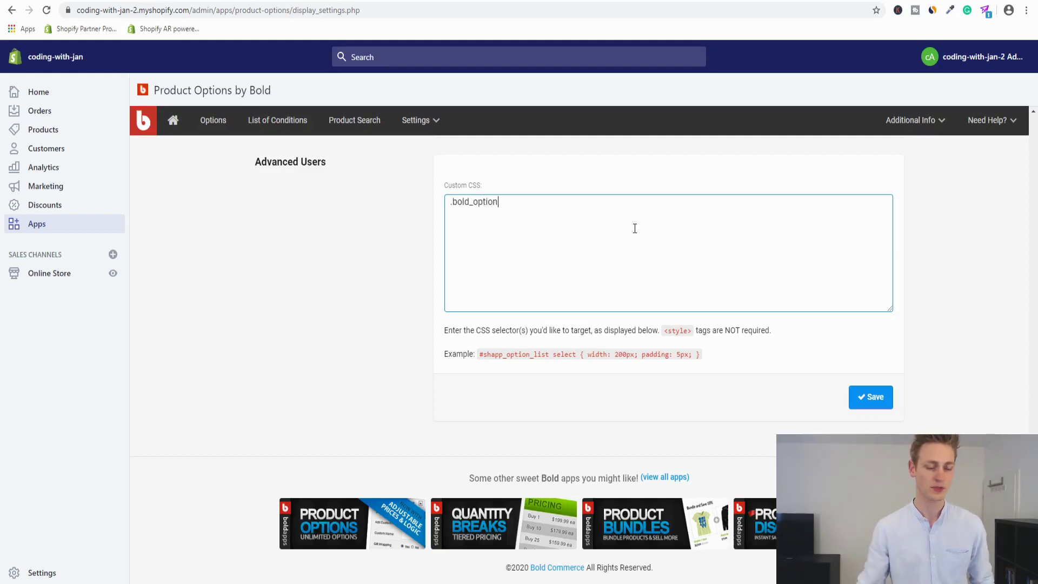
{"action": "key", "text": "ctrl+plus"}
{"action": "key", "text": "ctrl+plus"}
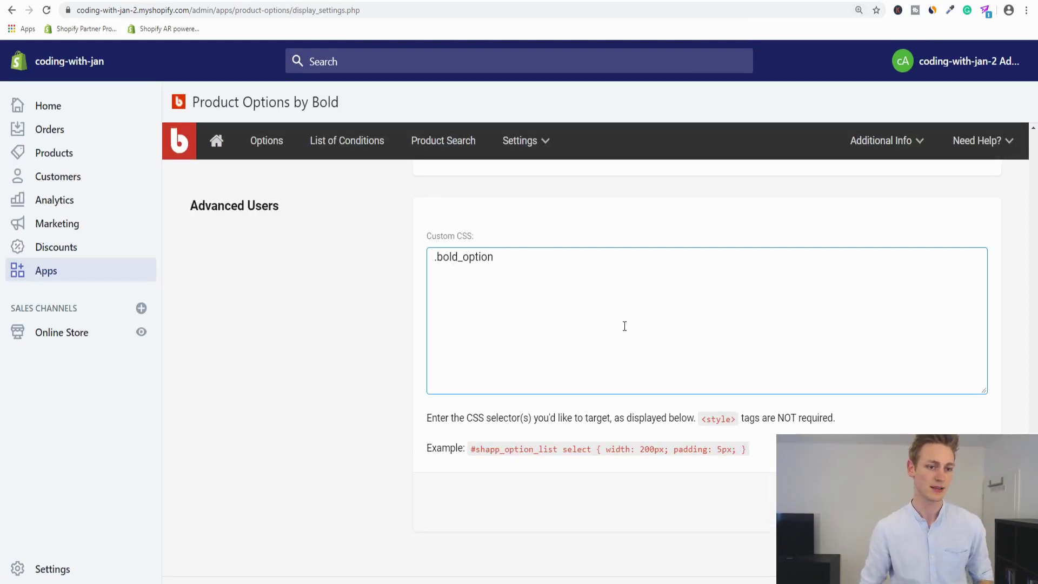
{"action": "type", "text": "input "}
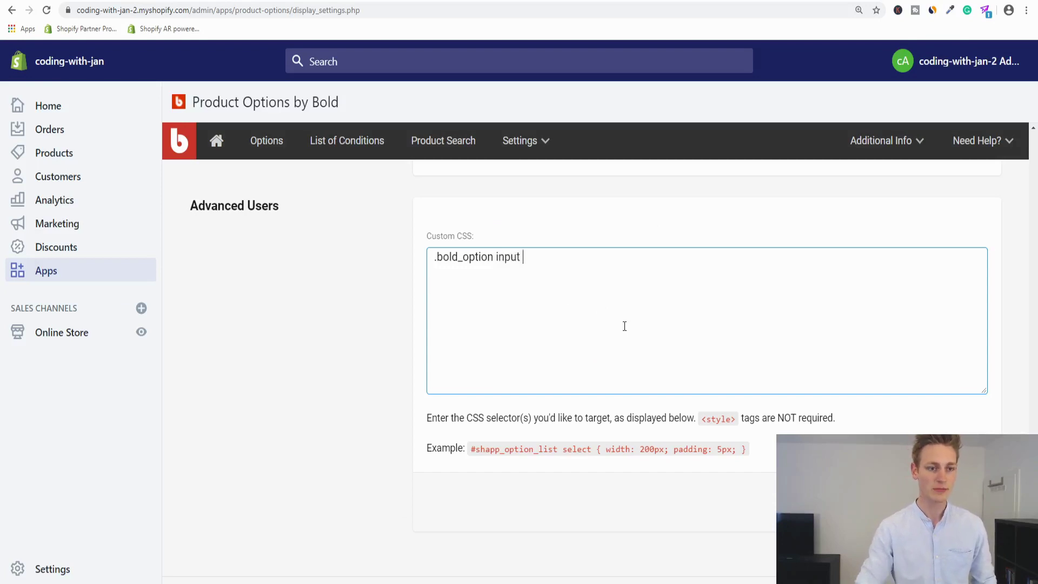
{"action": "type", "text": "{  "}
{"action": "type", "text": "}"}
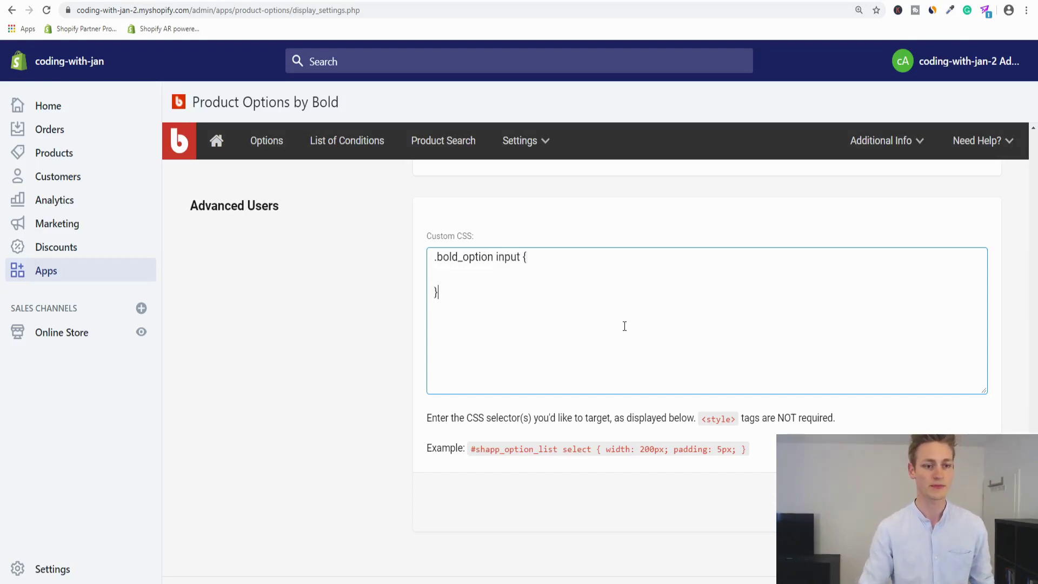
Step: Add the declaration min-height:0; inside the .bold_option input rule
{"action": "left_click", "coordinate": [465, 273]}
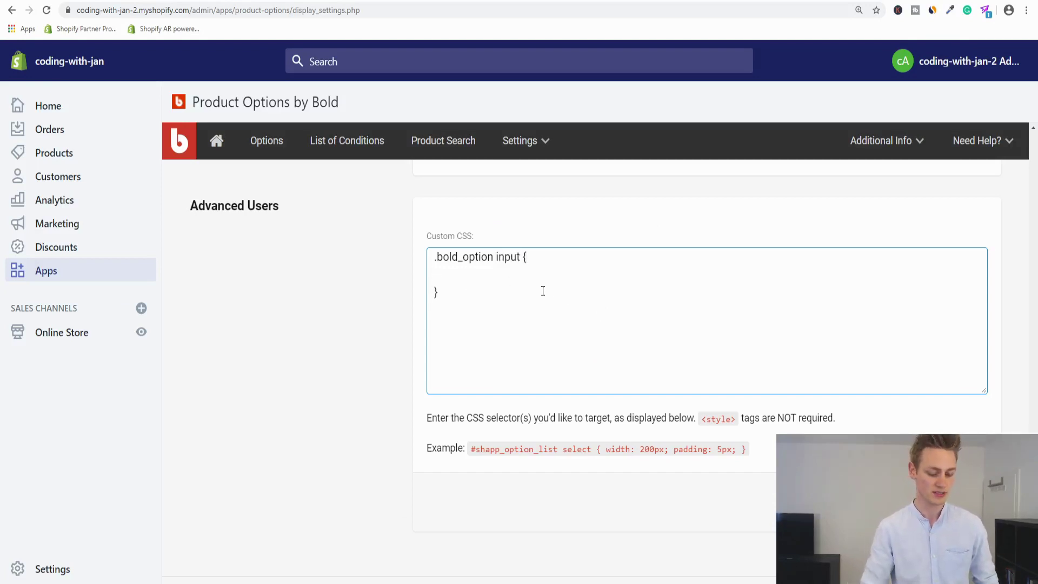
{"action": "type", "text": "min-height:"}
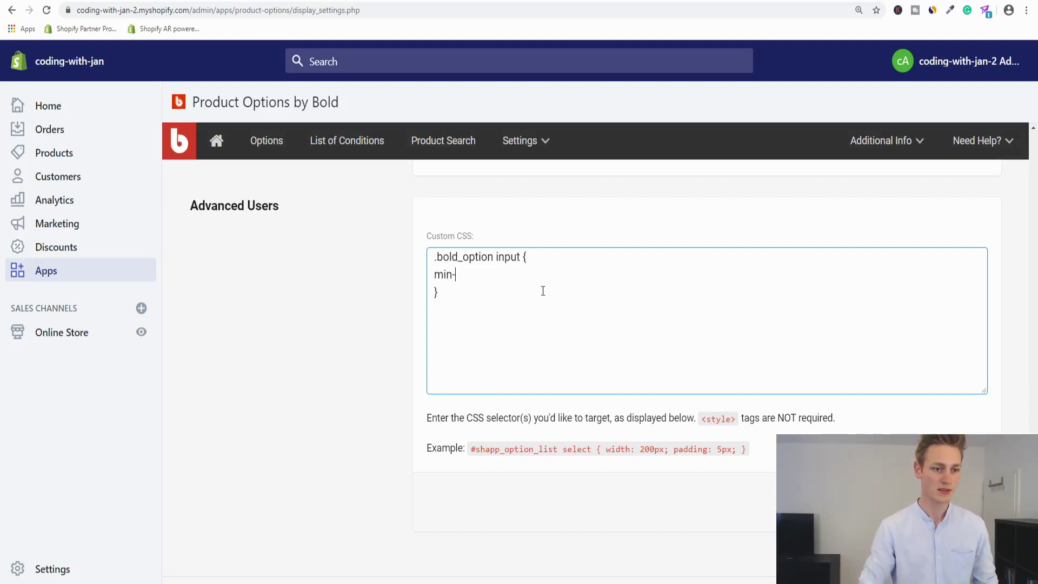
{"action": "type", "text": "0;"}
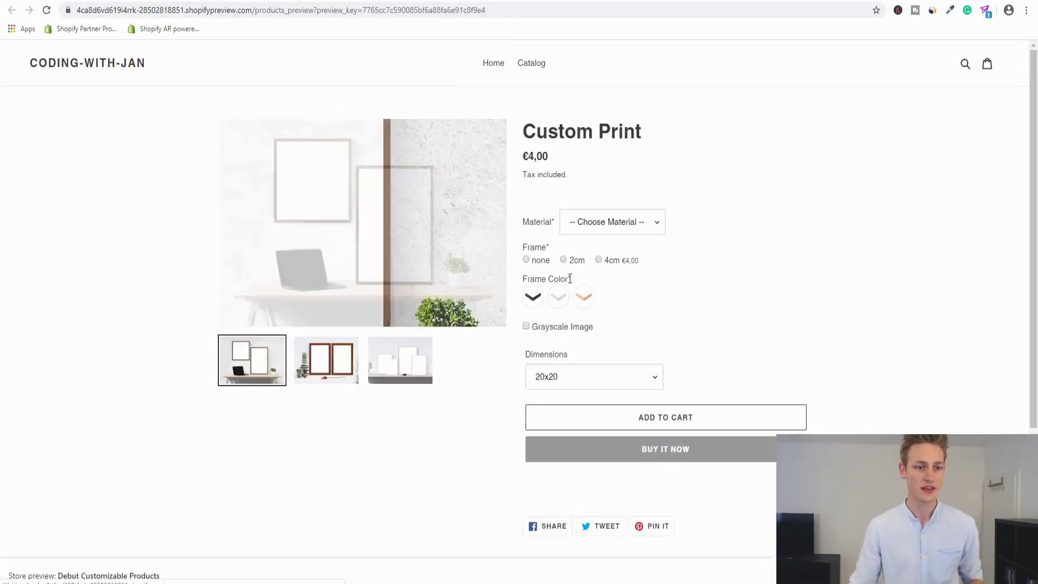
Step: Check the alignment of the Frame choices and their spacing from the Frame title on the Custom Print preview page
{"action": "left_click_drag", "start_coordinate": [537, 261], "coordinate": [639, 265]}
{"action": "left_click", "coordinate": [672, 268]}
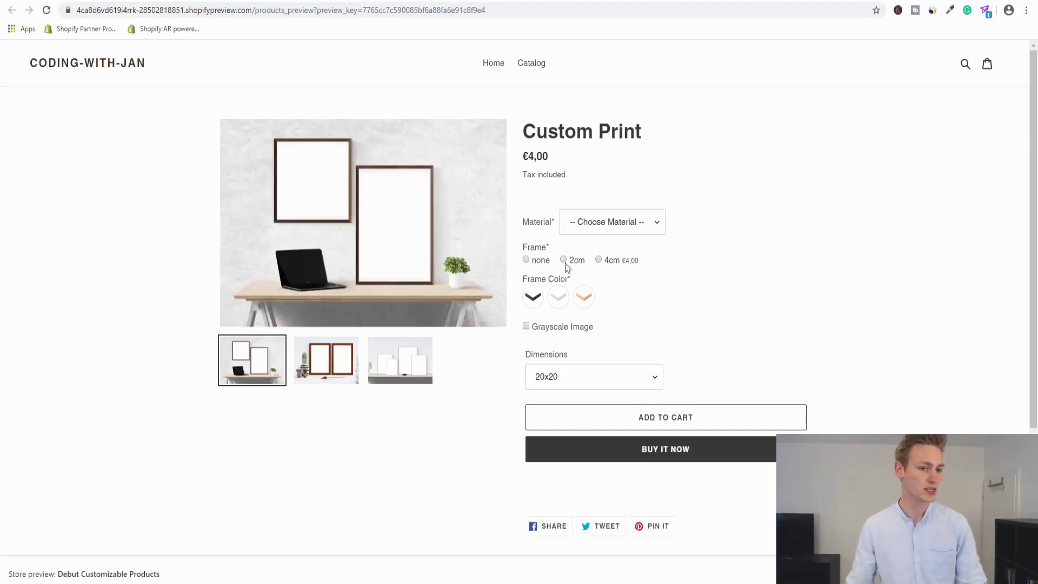
{"action": "left_click_drag", "start_coordinate": [521, 248], "coordinate": [670, 263]}
{"action": "left_click", "coordinate": [669, 262]}
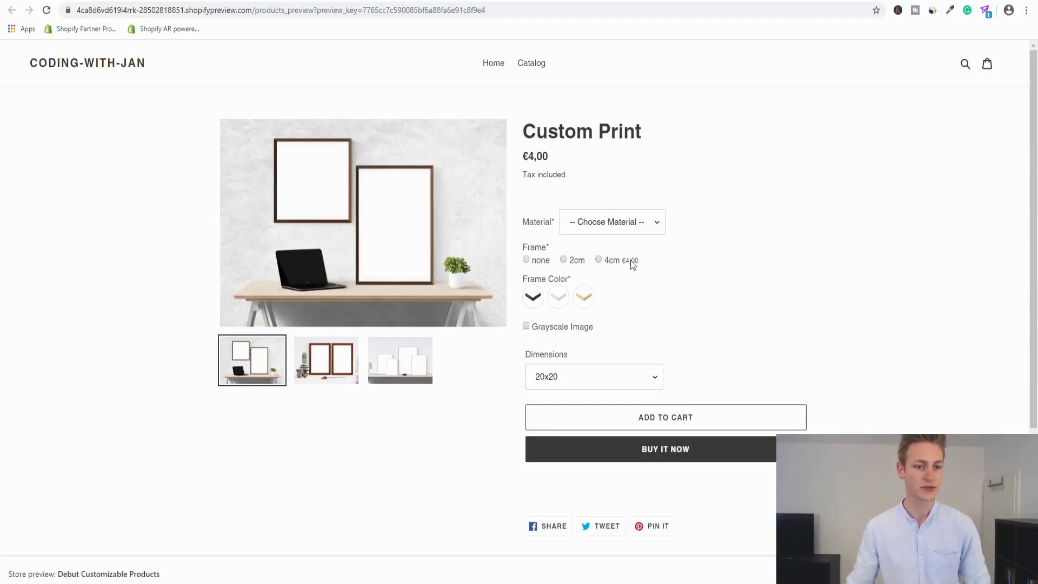
Step: Inspect the Frame option's "none" label in the developer tools and pick out the bold_option_element class name of its containing span
{"action": "right_click", "coordinate": [540, 260]}
{"action": "left_click", "coordinate": [571, 412]}
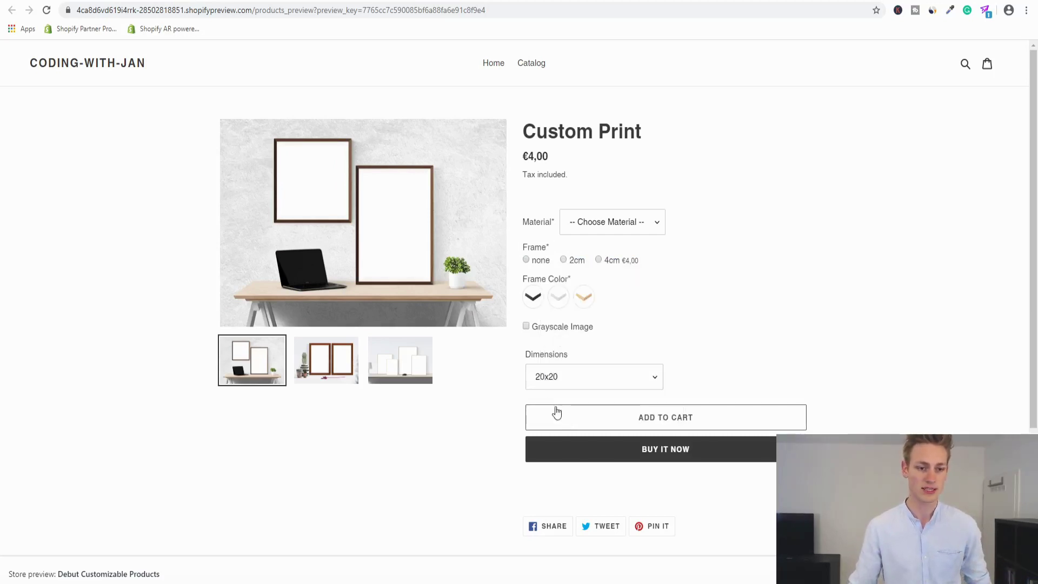
{"action": "left_click_drag", "start_coordinate": [203, 63], "coordinate": [208, 79]}
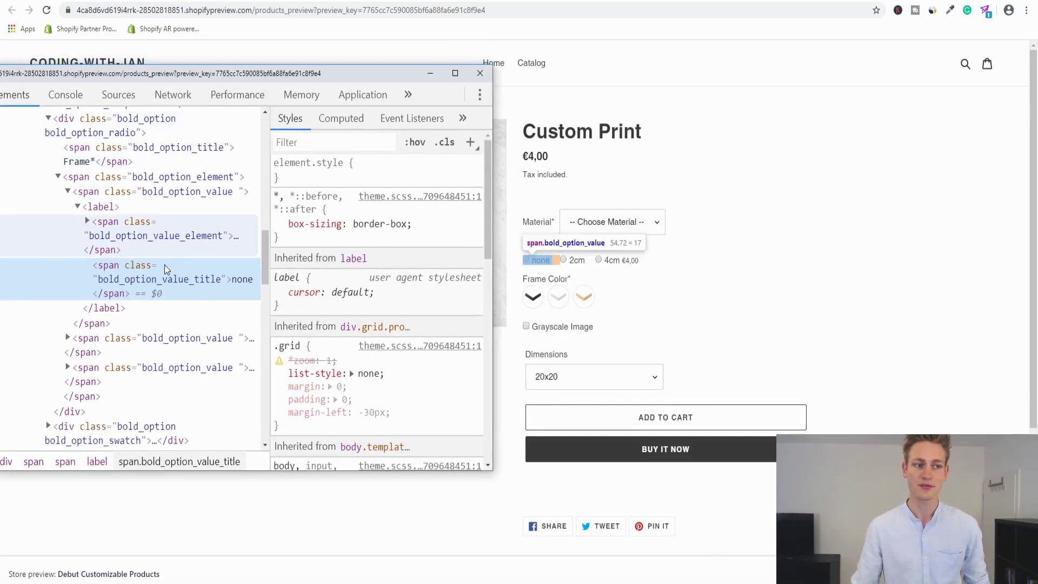
{"action": "left_click", "coordinate": [187, 180]}
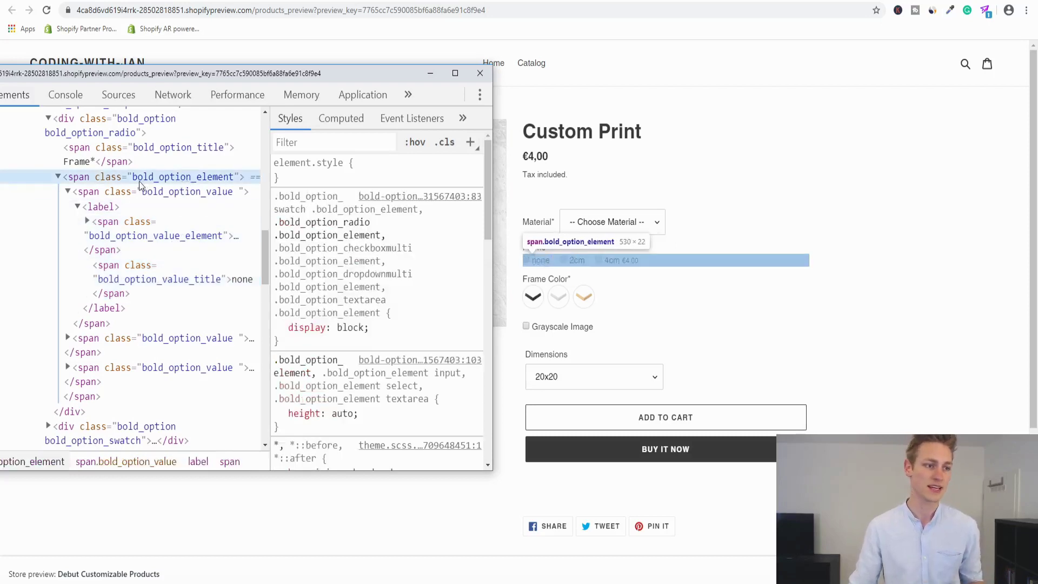
{"action": "double_click", "coordinate": [183, 180]}
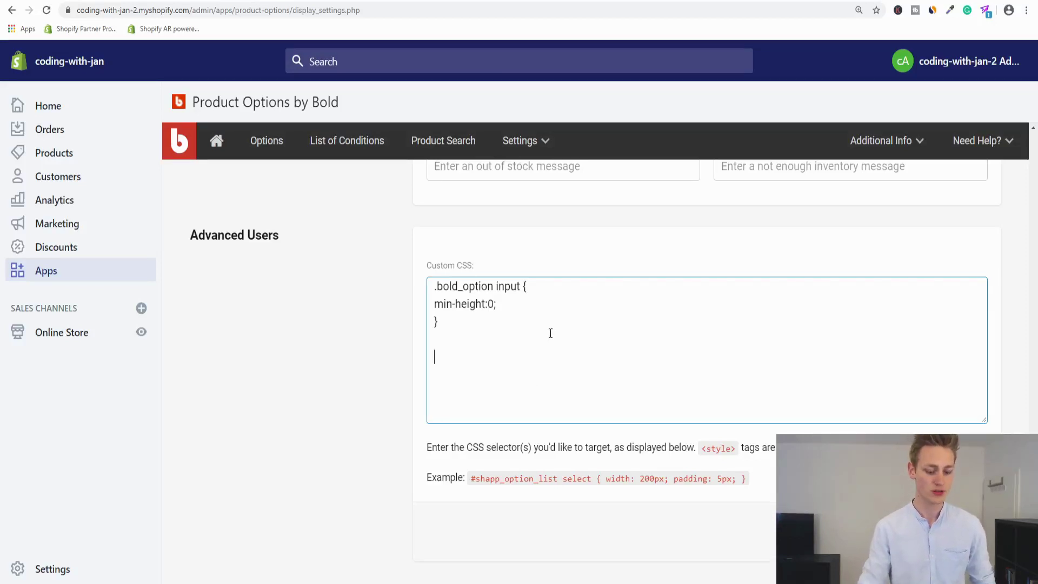
Step: Add a second Custom CSS rule for .bold_option_element with margin-top:10px;
{"action": "type", "text": "."}
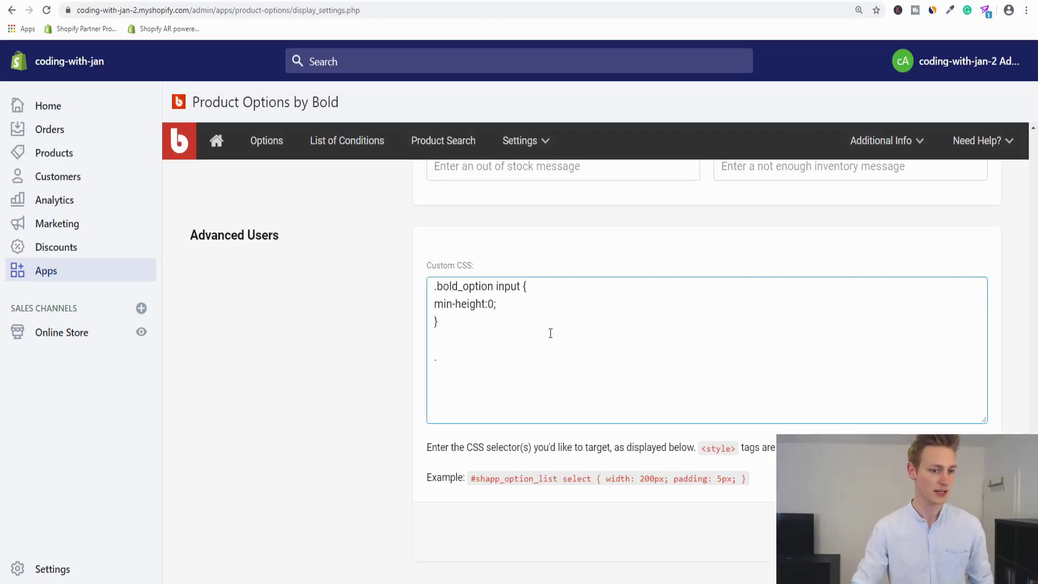
{"action": "type", "text": "bold_option_element"}
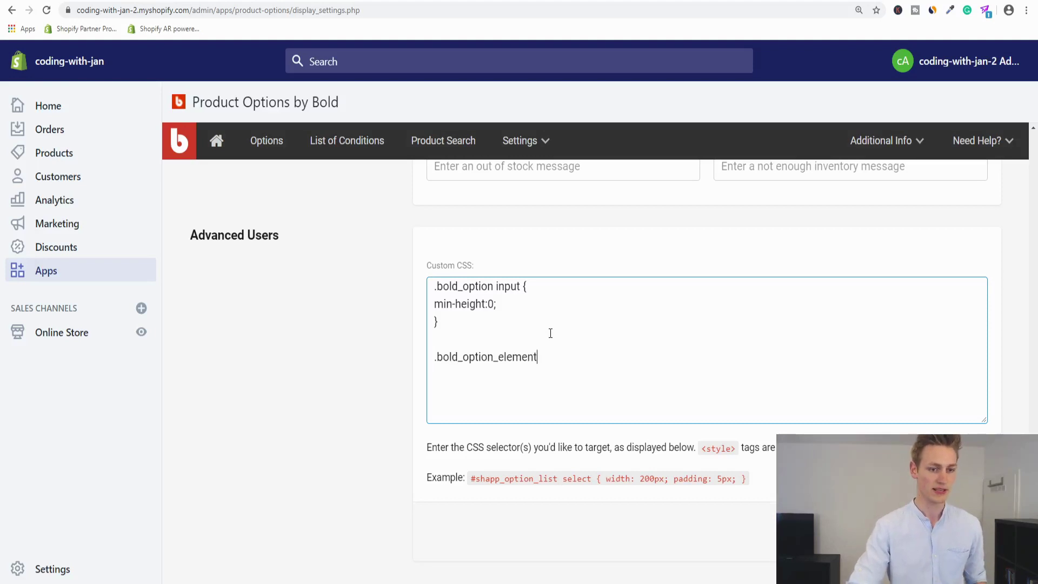
{"action": "type", "text": "{"}
{"action": "key", "text": "Return"}
{"action": "type", "text": "}"}
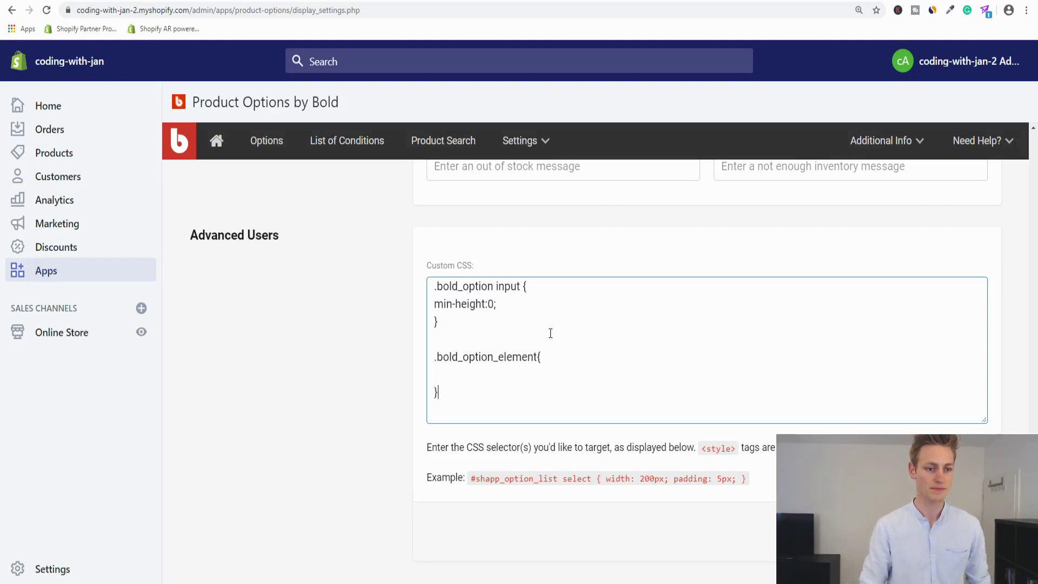
{"action": "type", "text": "margin-top:"}
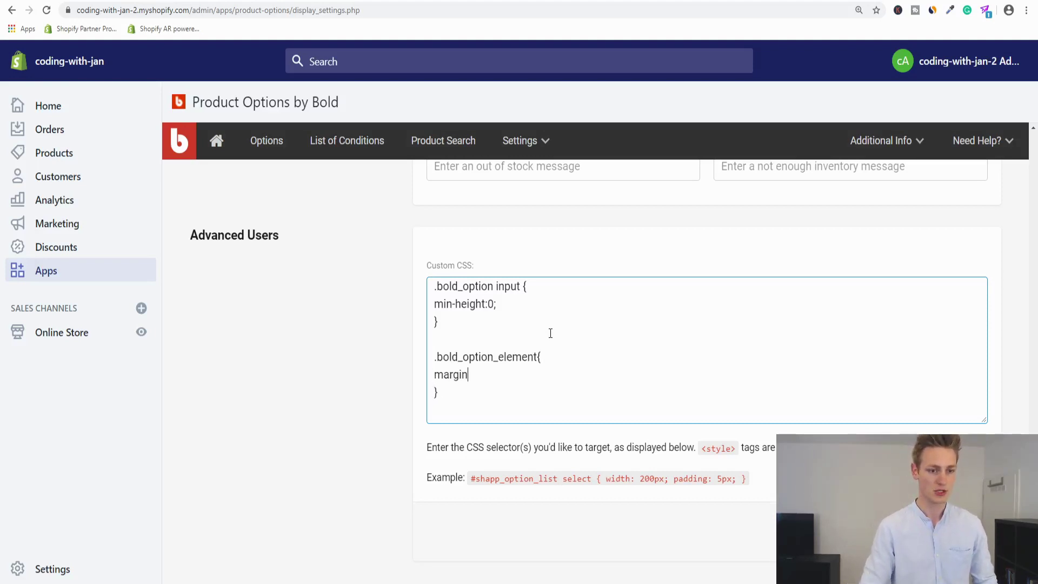
{"action": "type", "text": "10px;"}
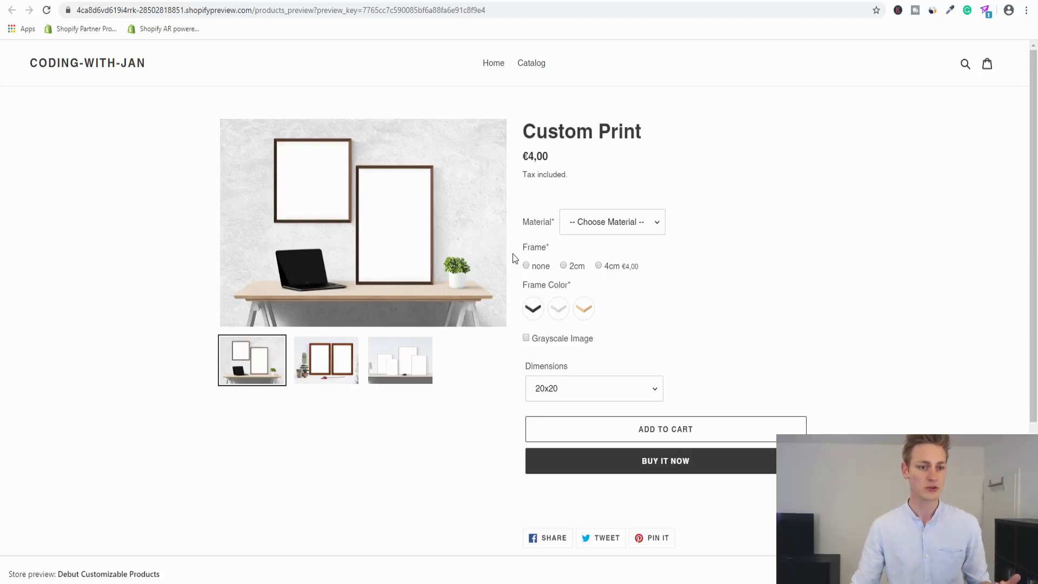
Step: Check the Frame option spacing on the Custom Print preview page and choose the 4cm frame
{"action": "mouse_move", "coordinate": [520, 253]}
{"action": "left_mouse_down"}
{"action": "mouse_move", "coordinate": [552, 268]}
{"action": "mouse_move", "coordinate": [646, 268]}
{"action": "mouse_move", "coordinate": [514, 250]}
{"action": "left_mouse_up"}
{"action": "left_click", "coordinate": [666, 268]}
{"action": "left_click", "coordinate": [682, 255]}
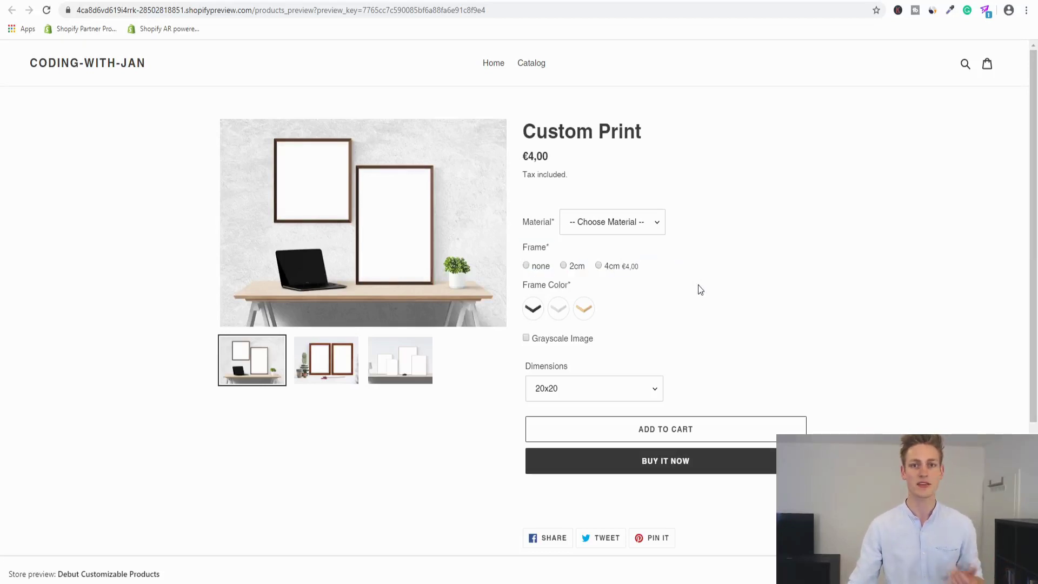
{"action": "left_click", "coordinate": [598, 266]}
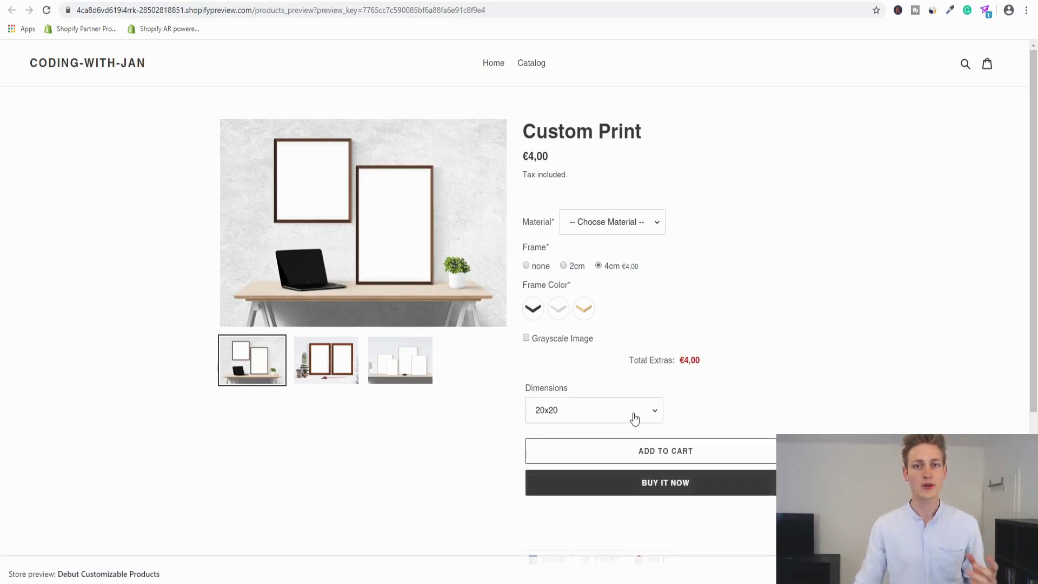
Step: Compare the Total Extras amount with the main product price on the Custom Print preview page
{"action": "left_click_drag", "start_coordinate": [629, 360], "coordinate": [696, 360]}
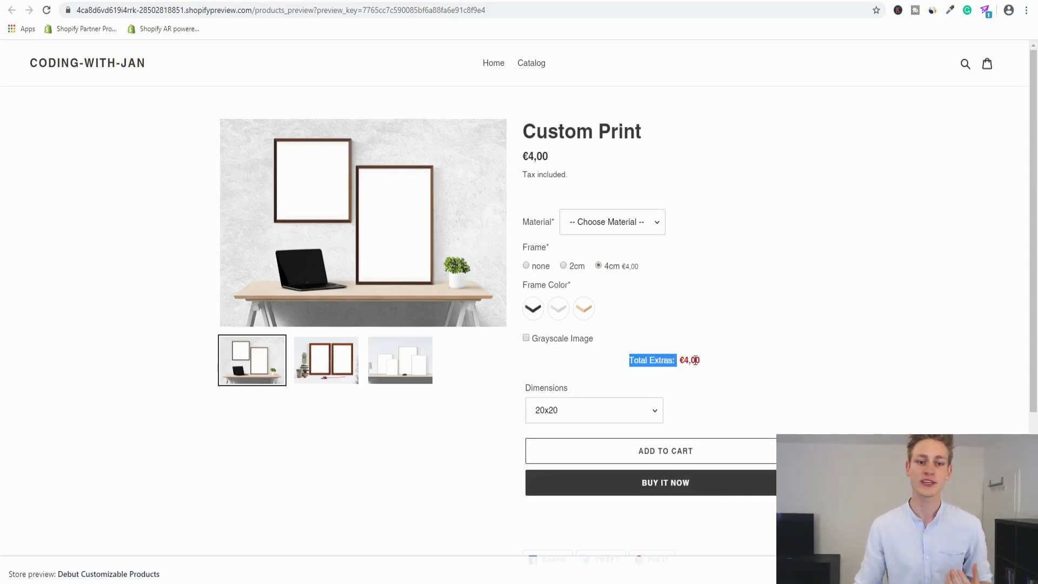
{"action": "left_click", "coordinate": [731, 369]}
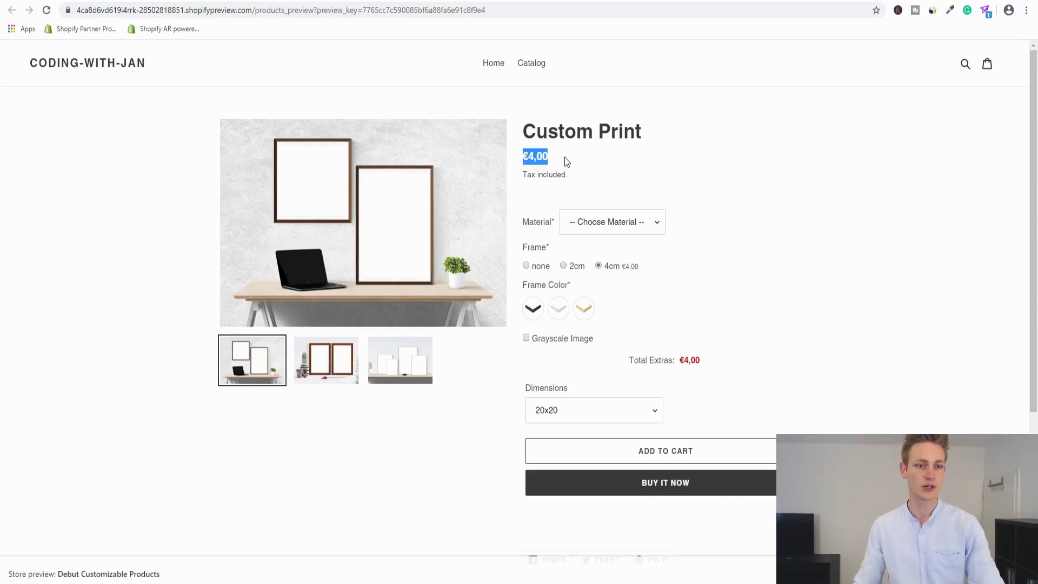
{"action": "left_click", "coordinate": [603, 159]}
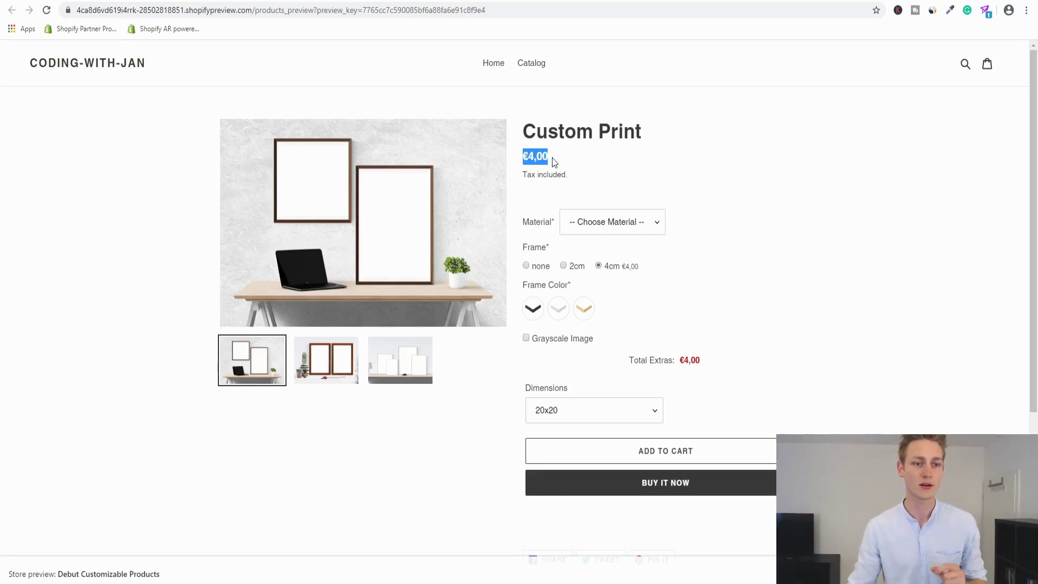
{"action": "left_click", "coordinate": [592, 157]}
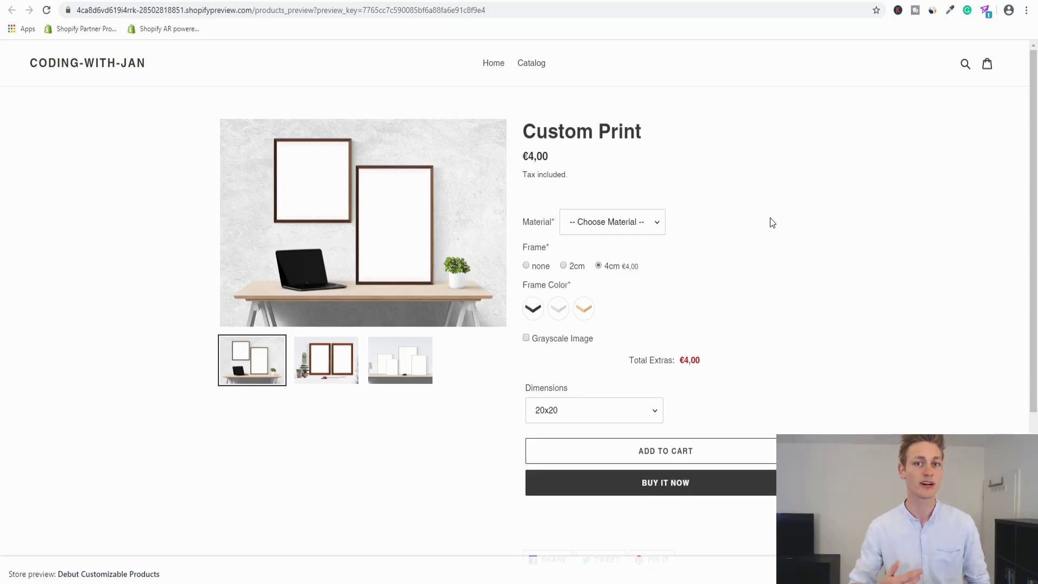
Step: Inspect the main product price in the developer tools and examine the class names of its span
{"action": "right_click", "coordinate": [541, 157]}
{"action": "left_click", "coordinate": [578, 306]}
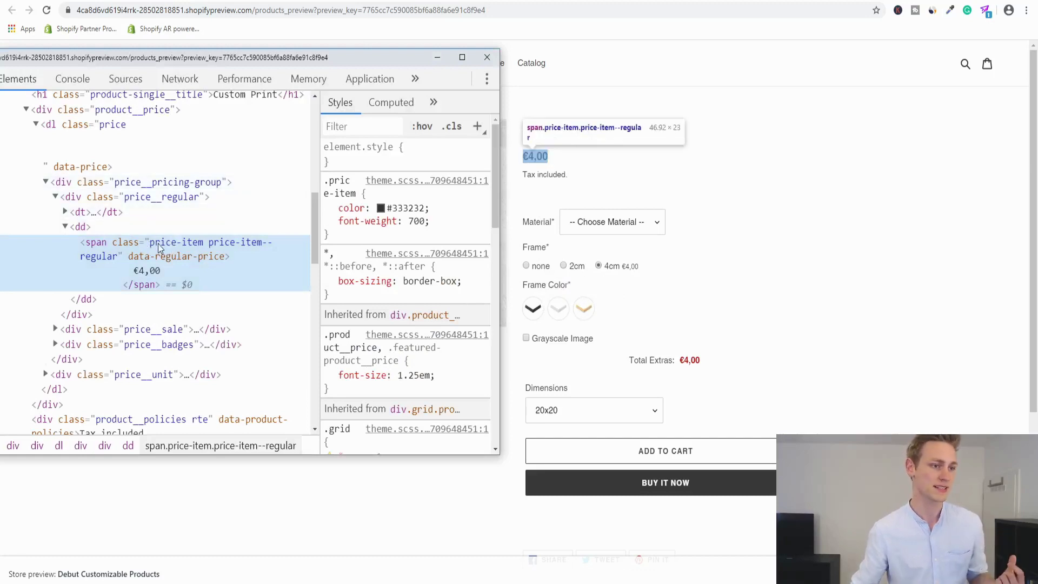
{"action": "double_click", "coordinate": [179, 244]}
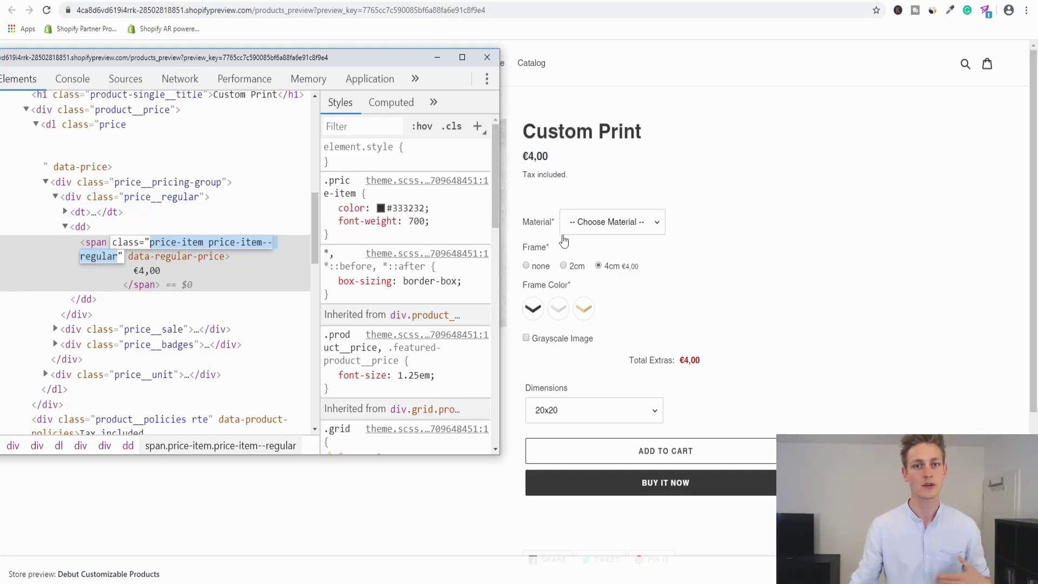
{"action": "left_click", "coordinate": [753, 222]}
{"action": "scroll", "coordinate": [637, 267], "scroll_direction": "down", "scroll_amount": 4}
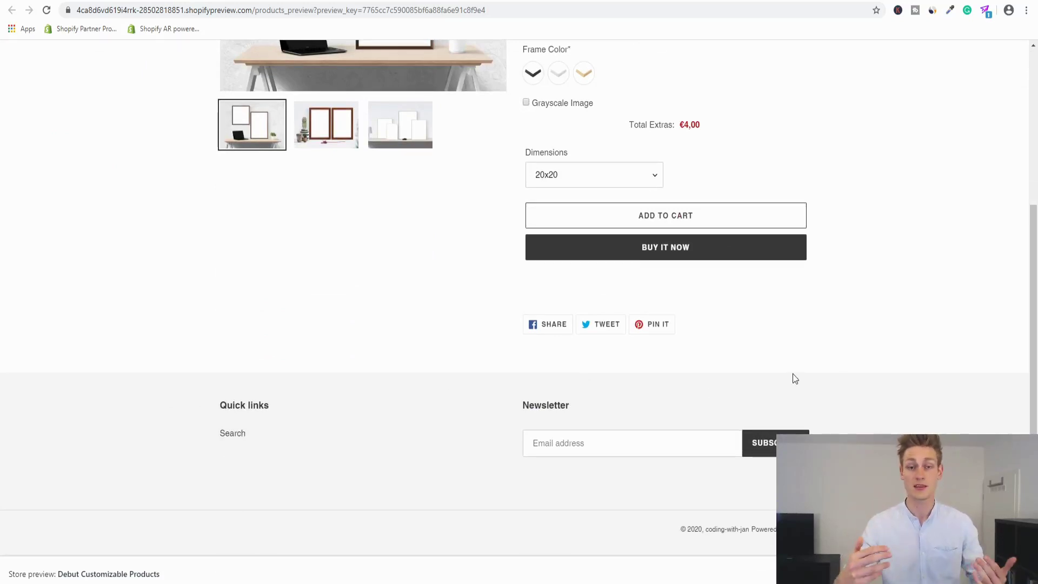
{"action": "scroll", "coordinate": [790, 332], "scroll_direction": "up", "scroll_amount": 4}
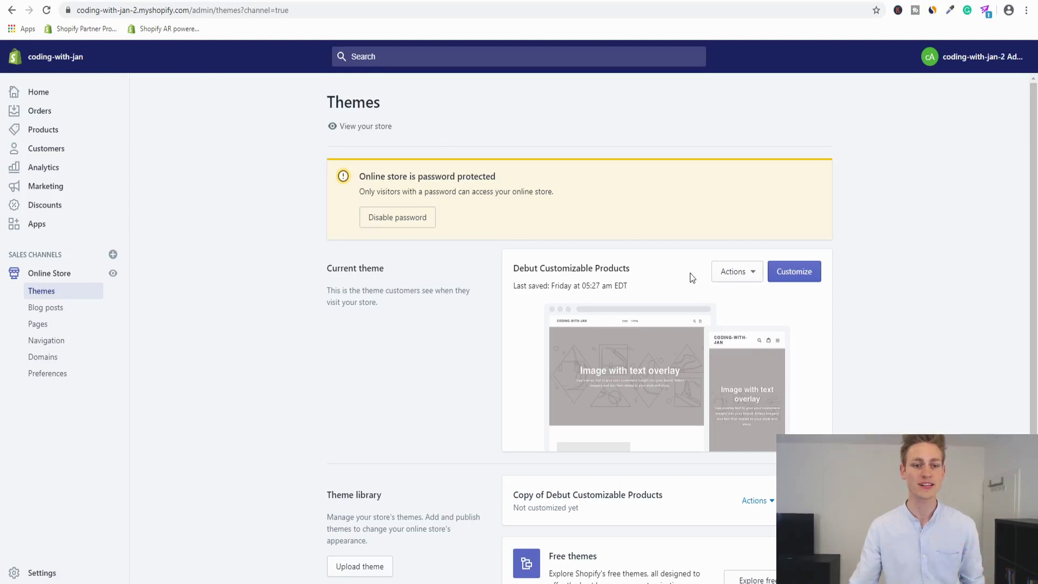
Step: Open the Debut Customizable Products theme's code and open the product-template.liquid section, filtering the files by "product"
{"action": "left_click", "coordinate": [728, 277]}
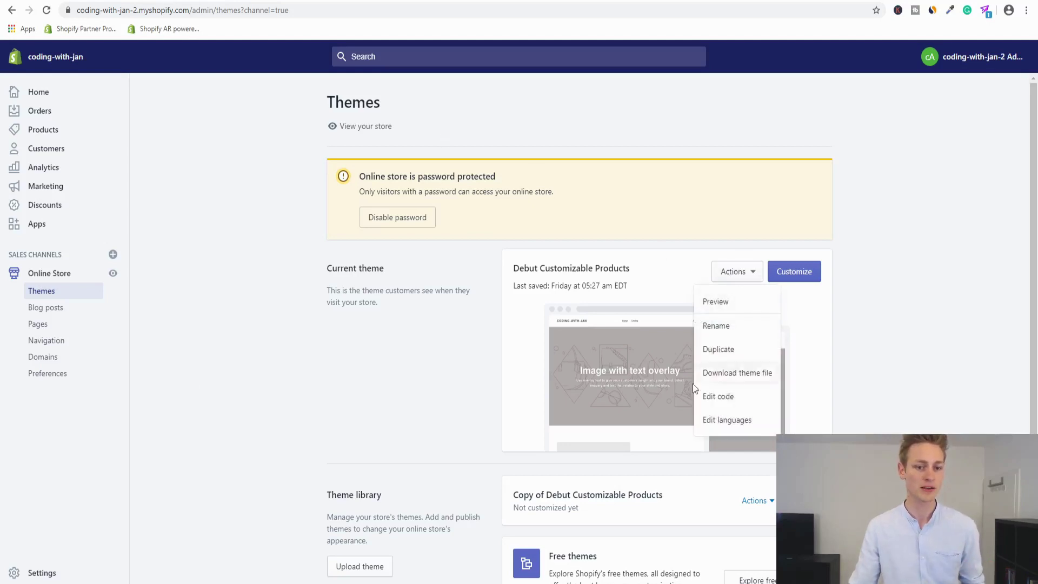
{"action": "left_click", "coordinate": [720, 398]}
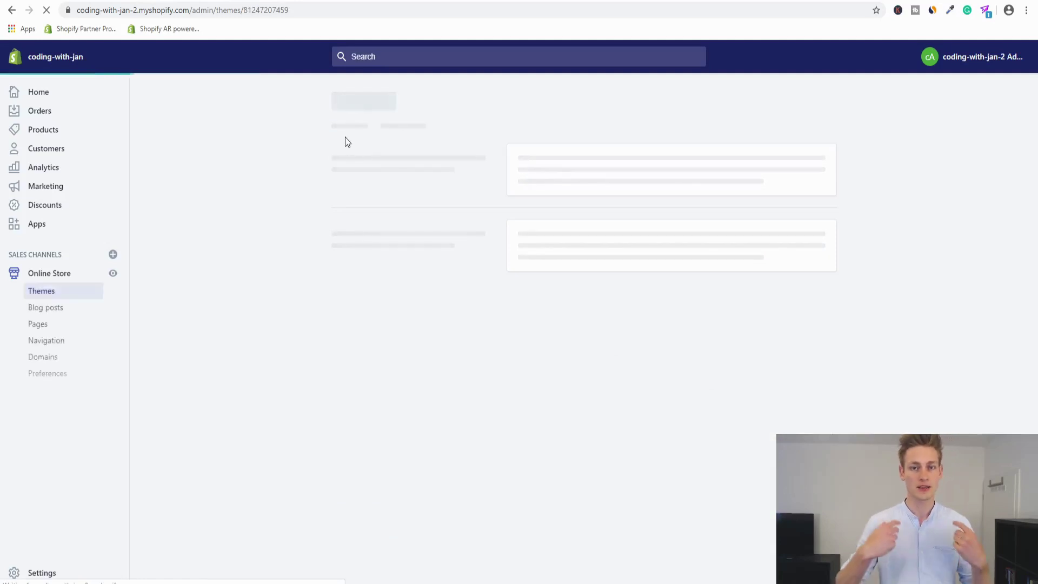
{"action": "left_click", "coordinate": [205, 124]}
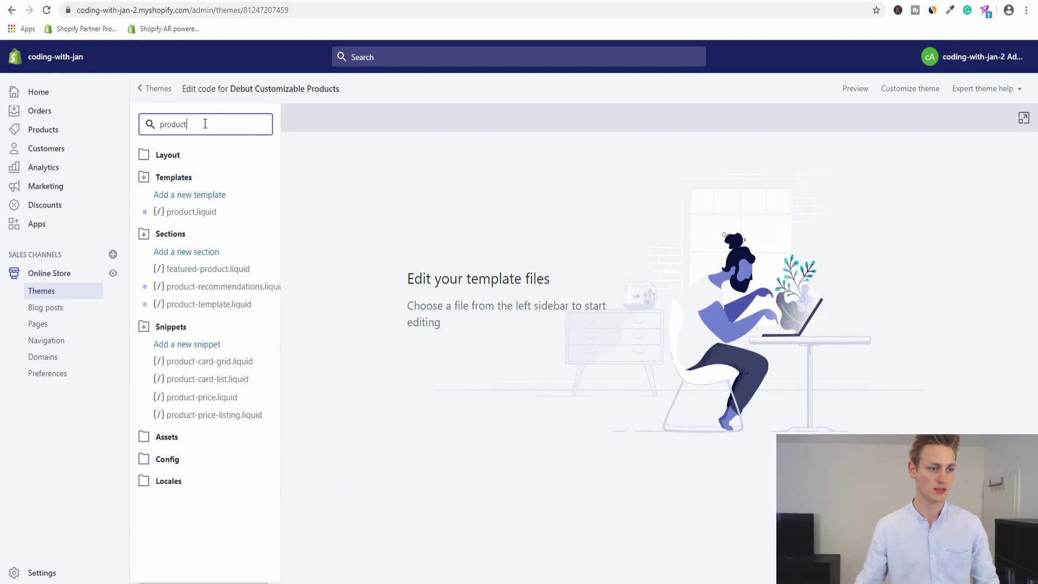
{"action": "left_click", "coordinate": [184, 304]}
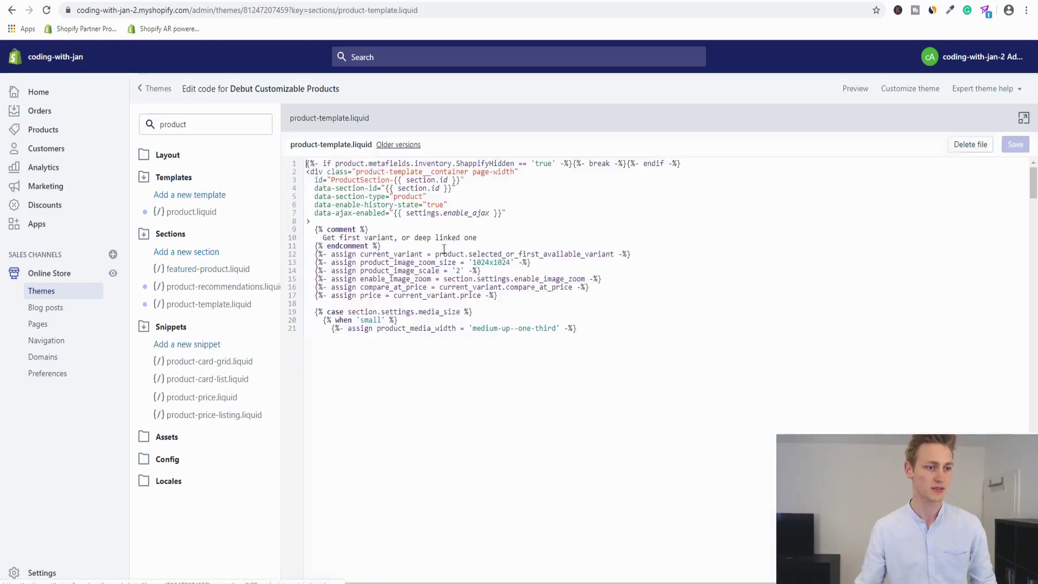
{"action": "left_click", "coordinate": [679, 287]}
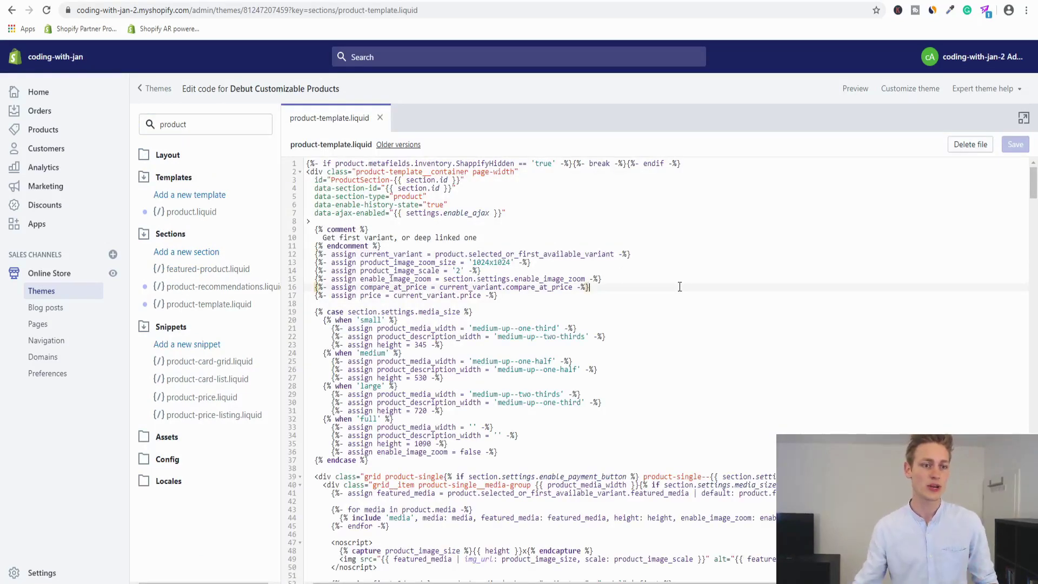
Step: Search product-template.liquid for "price" and find the snippet included in the product__price div
{"action": "key", "text": "ctrl+f"}
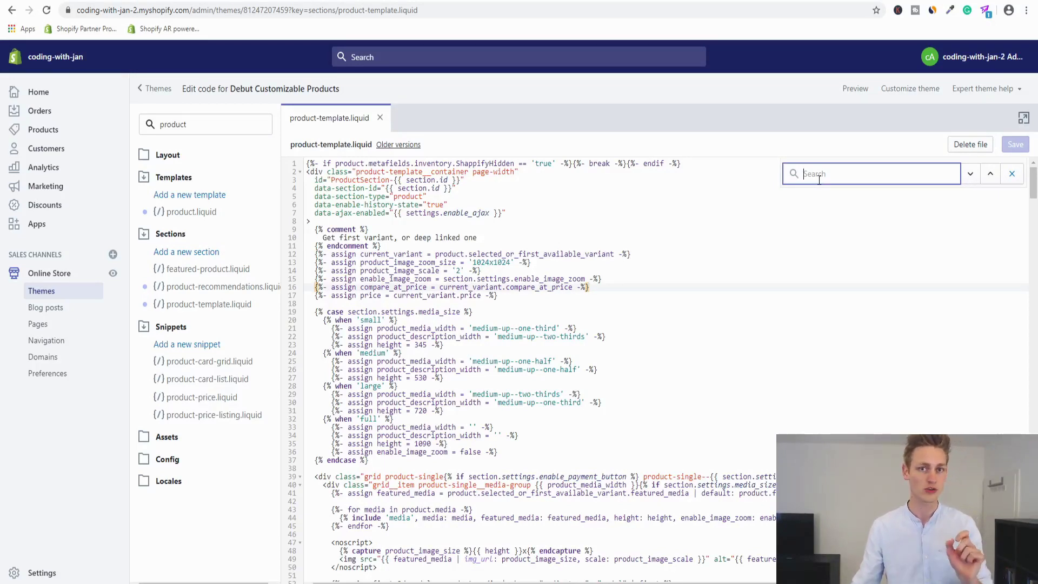
{"action": "type", "text": "p"}
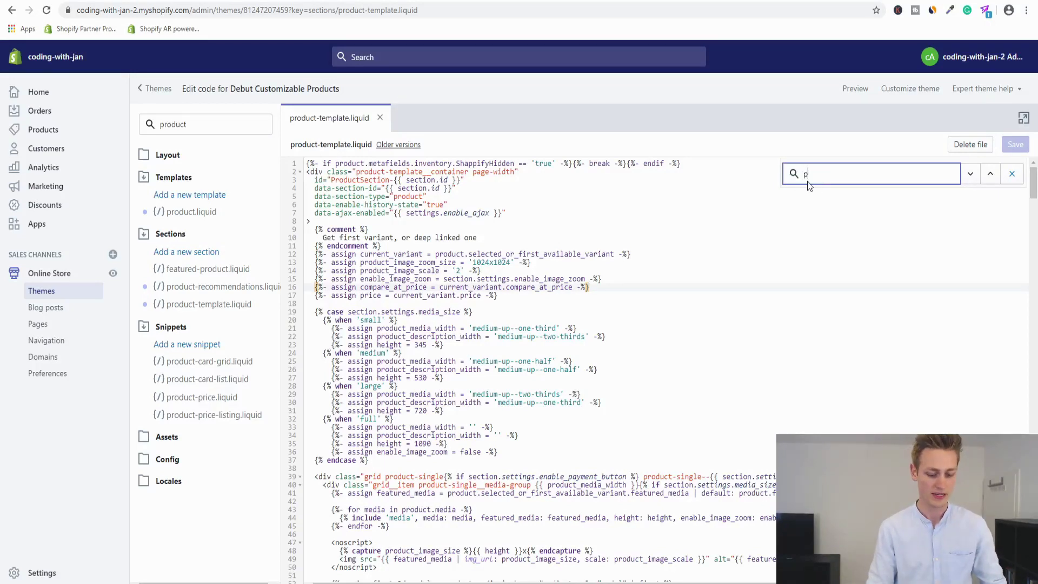
{"action": "type", "text": "rice"}
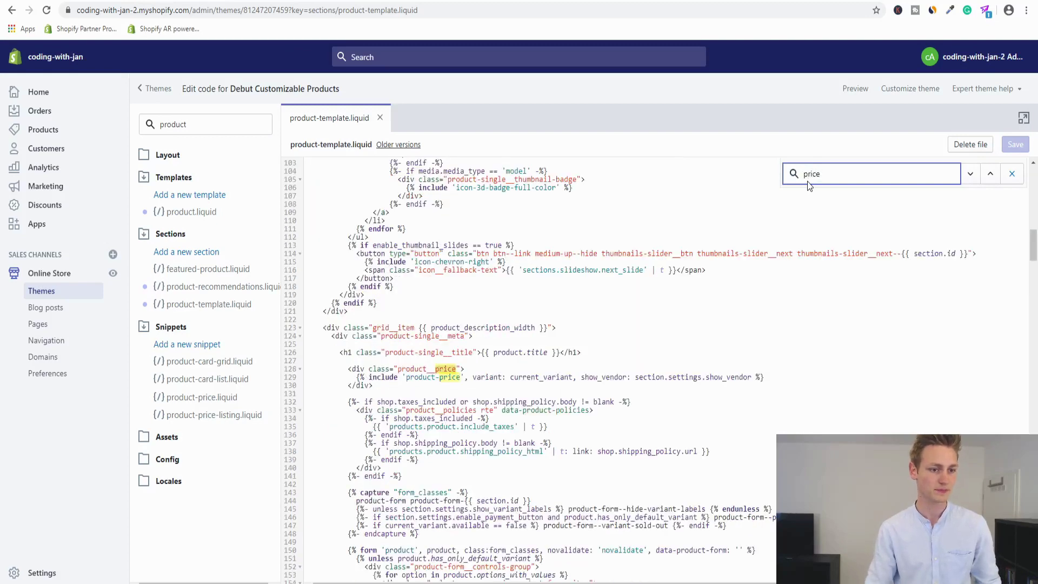
{"action": "scroll", "coordinate": [376, 275], "scroll_direction": "down", "scroll_amount": 2}
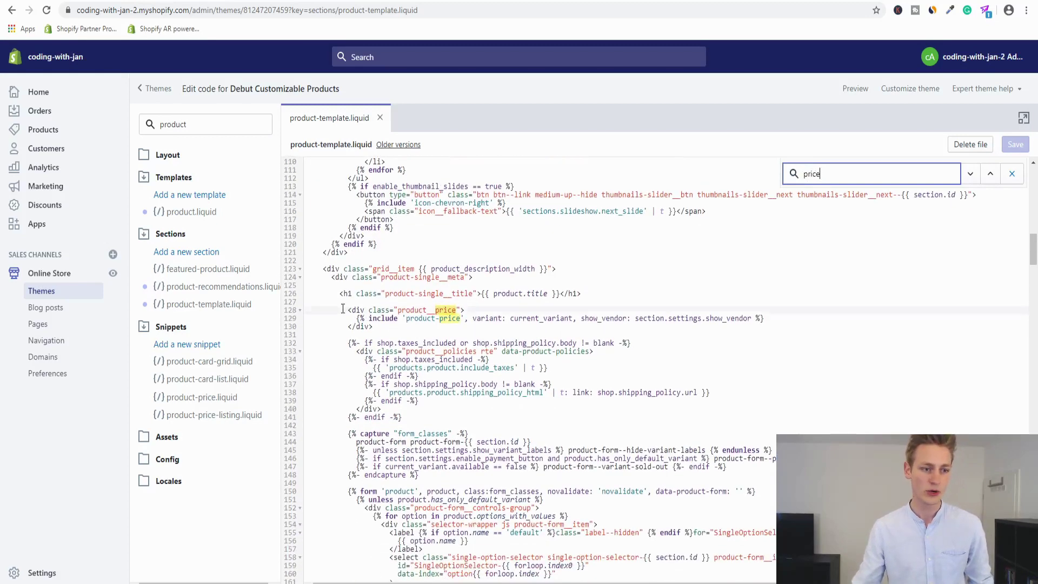
{"action": "left_click_drag", "start_coordinate": [342, 309], "coordinate": [968, 325]}
{"action": "left_click", "coordinate": [401, 310]}
{"action": "key", "text": "ctrl+plus"}
{"action": "scroll", "coordinate": [490, 345], "scroll_direction": "down", "scroll_amount": 2}
{"action": "left_click", "coordinate": [969, 325]}
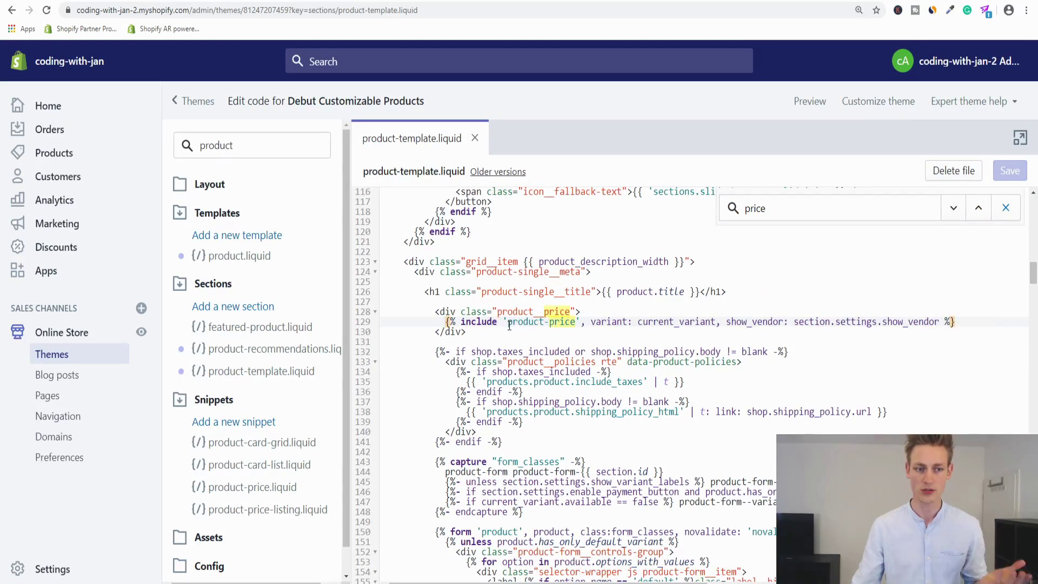
{"action": "left_click_drag", "start_coordinate": [509, 325], "coordinate": [581, 324]}
{"action": "left_click", "coordinate": [577, 324]}
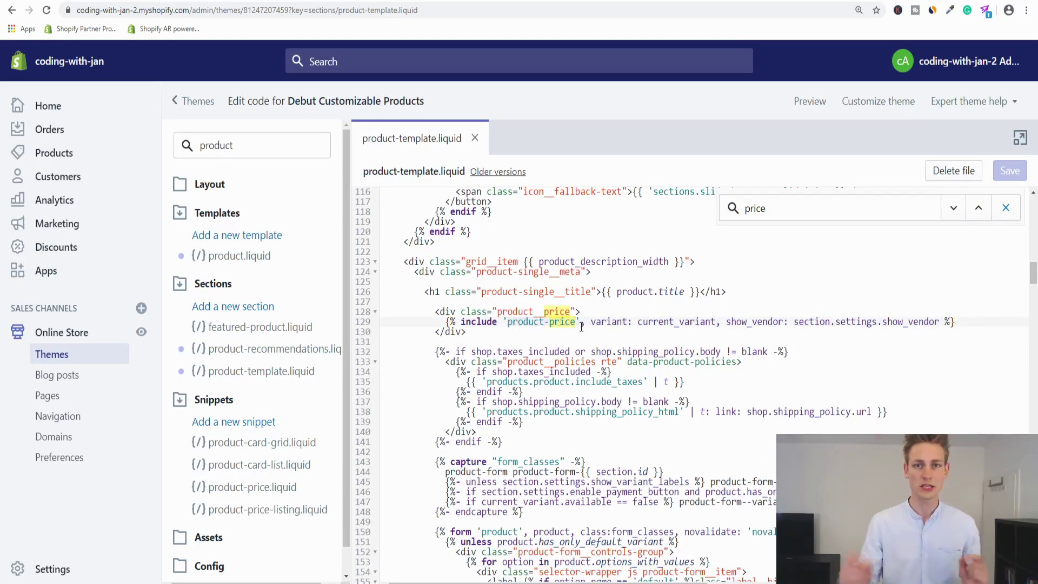
Step: Open the product-price.liquid snippet, filtering the files by "product-pr", and locate the price-item--regular span in the price__regular div
{"action": "double_click", "coordinate": [238, 141]}
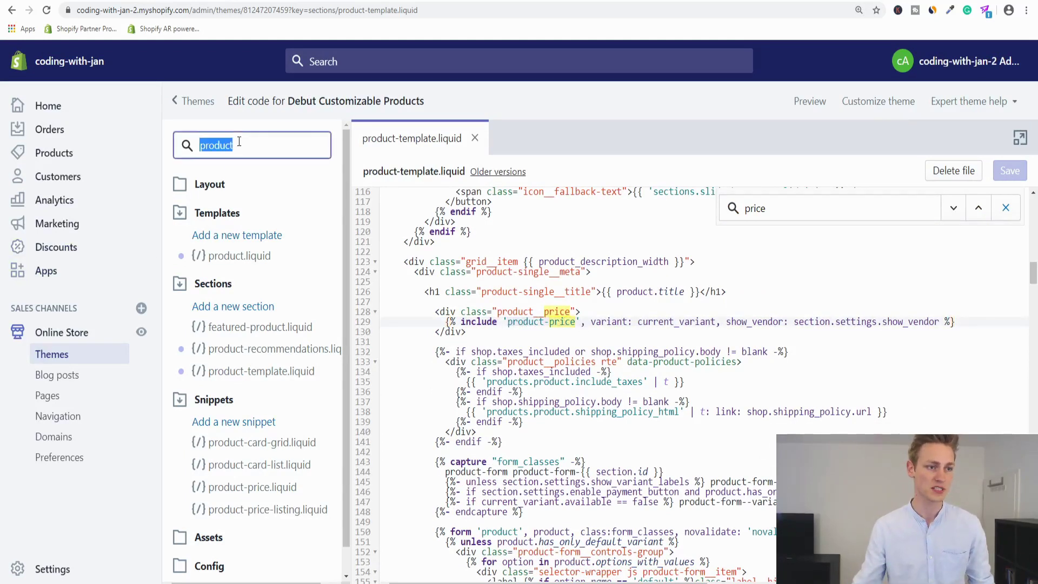
{"action": "type", "text": "product-pr"}
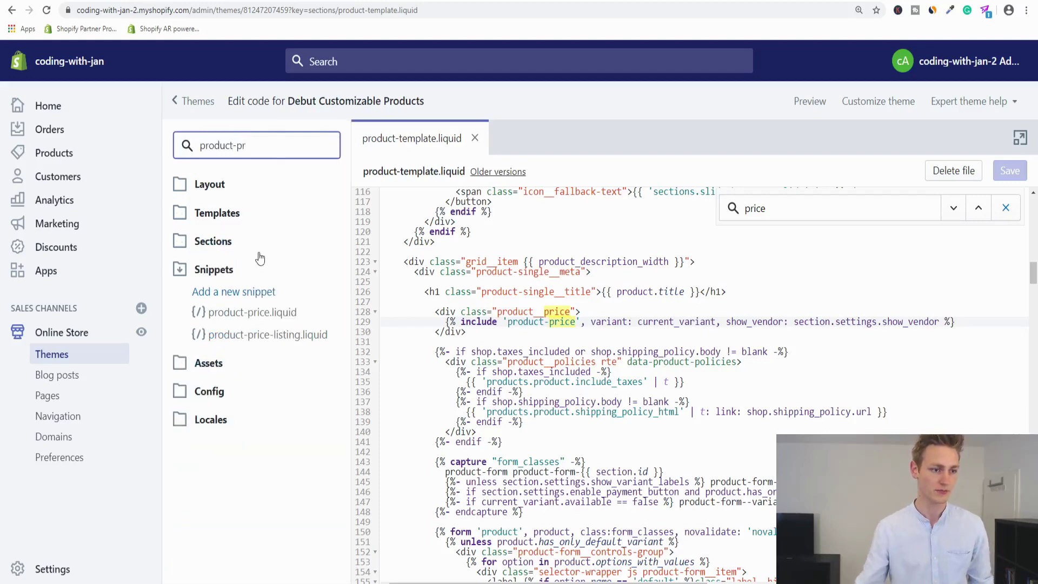
{"action": "left_click", "coordinate": [253, 312]}
{"action": "left_click", "coordinate": [718, 241]}
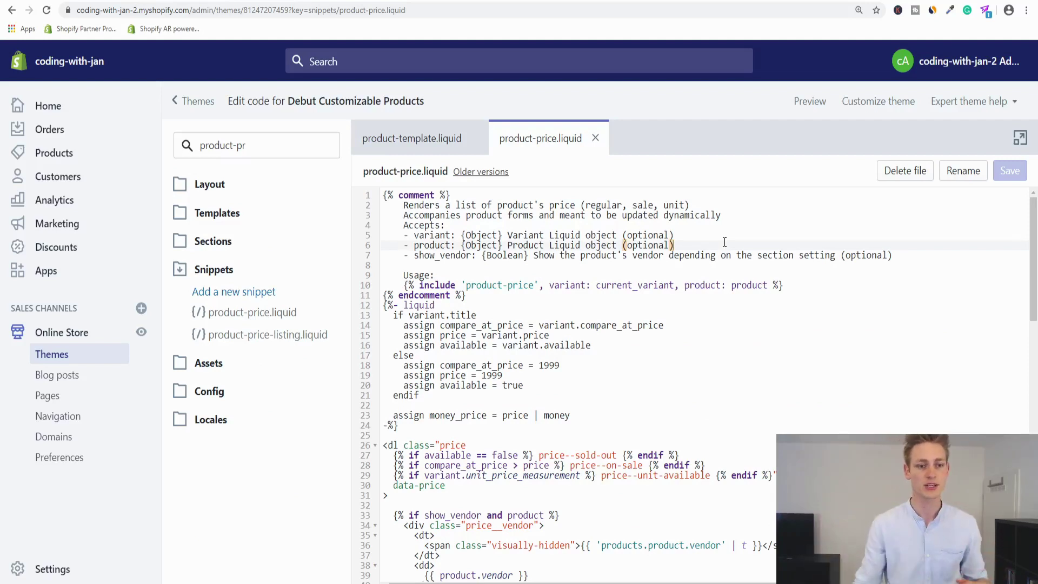
{"action": "scroll", "coordinate": [559, 267], "scroll_direction": "down", "scroll_amount": 10}
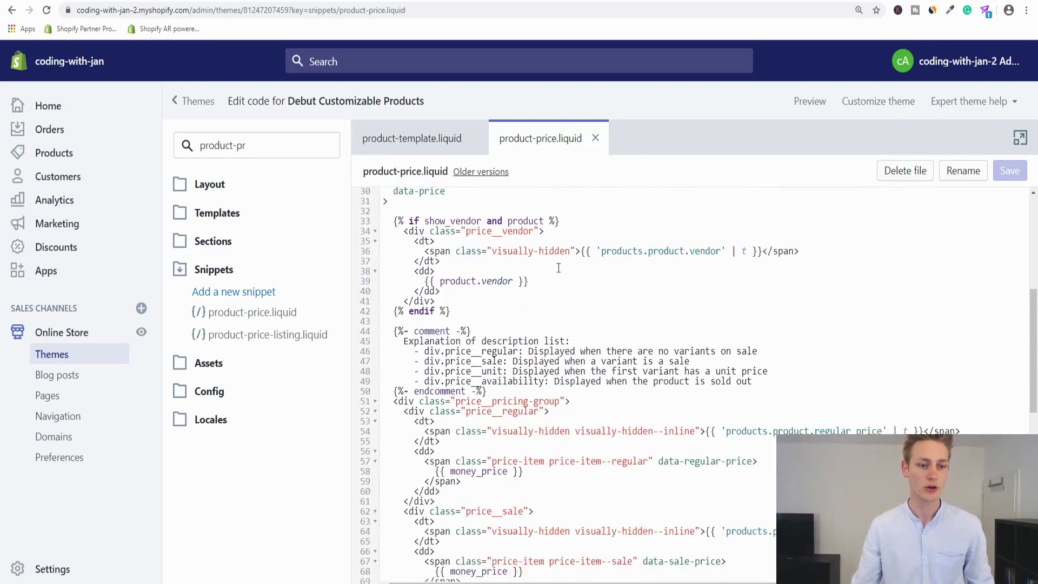
{"action": "scroll", "coordinate": [558, 268], "scroll_direction": "down", "scroll_amount": 4}
{"action": "left_click", "coordinate": [457, 343]}
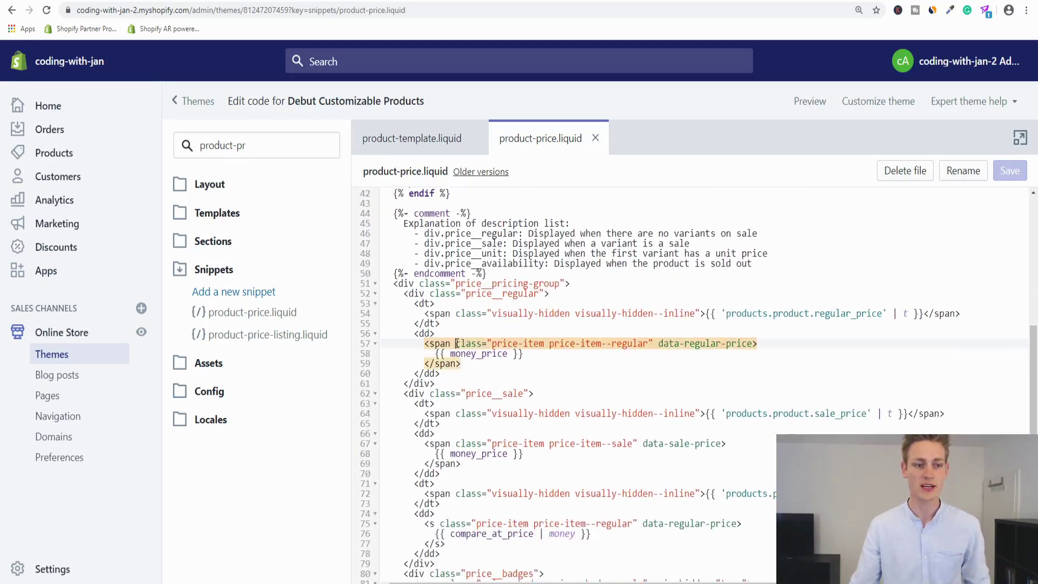
{"action": "scroll", "coordinate": [457, 343], "scroll_direction": "down", "scroll_amount": 2}
{"action": "left_click_drag", "start_coordinate": [492, 285], "coordinate": [648, 283]}
{"action": "left_click", "coordinate": [648, 284]}
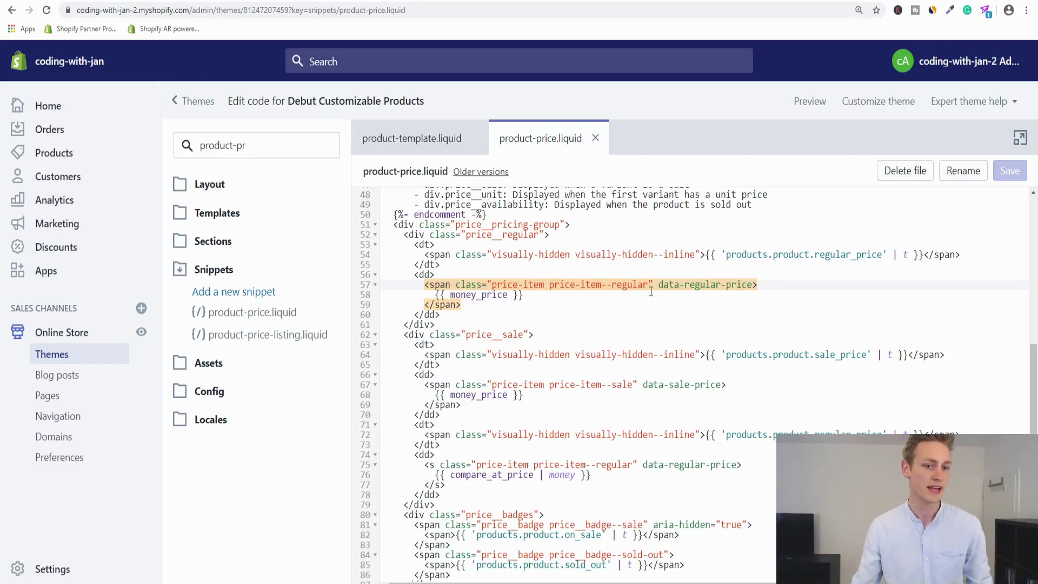
Step: Add {{bold_selector}} to the class attribute of the regular price span, after price-item--regular
{"action": "left_click", "coordinate": [647, 283]}
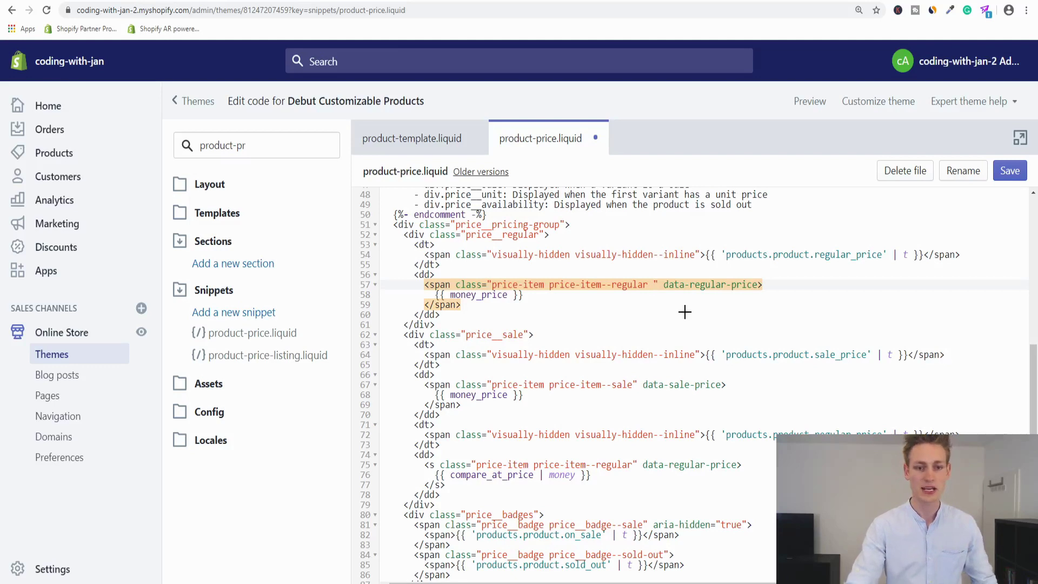
{"action": "type", "text": "{{"}
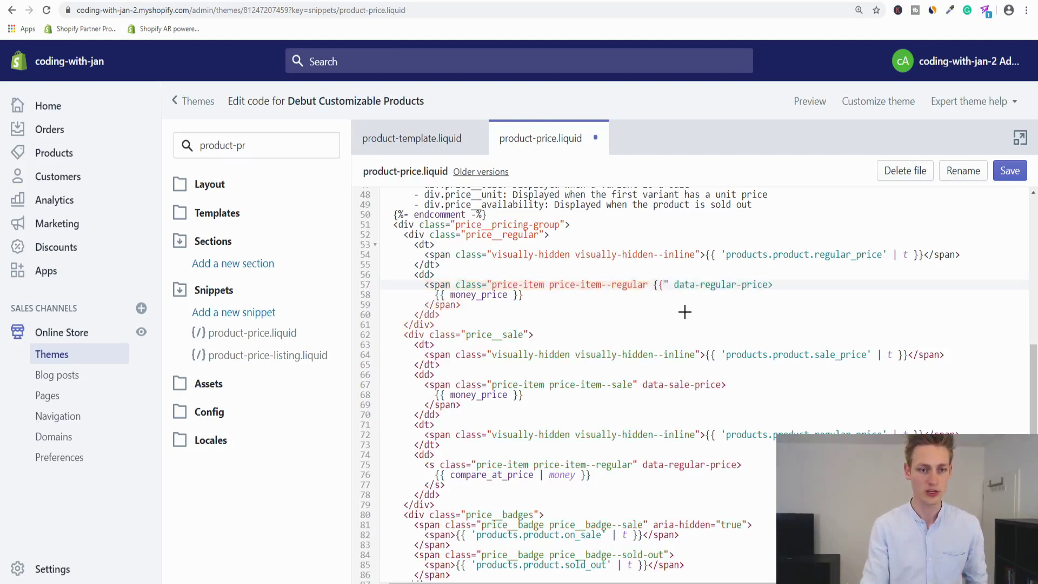
{"action": "type", "text": "}}"}
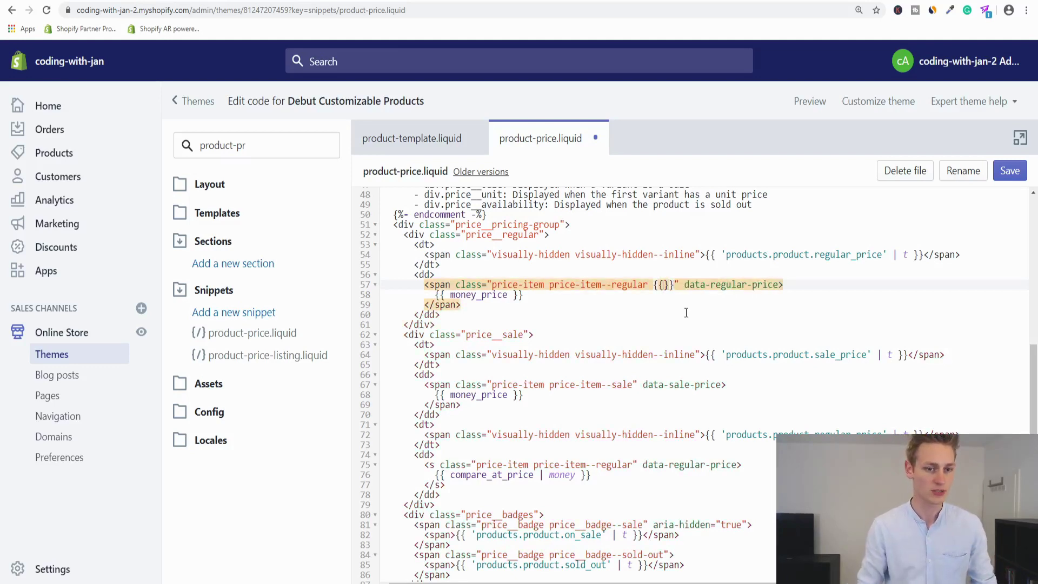
{"action": "type", "text": "bold_s"}
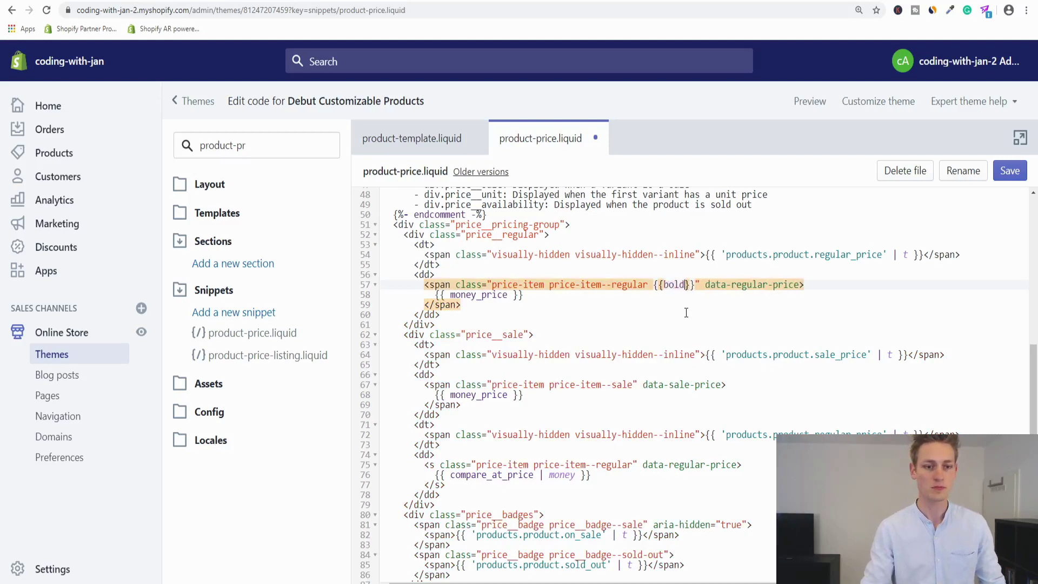
{"action": "type", "text": "elector"}
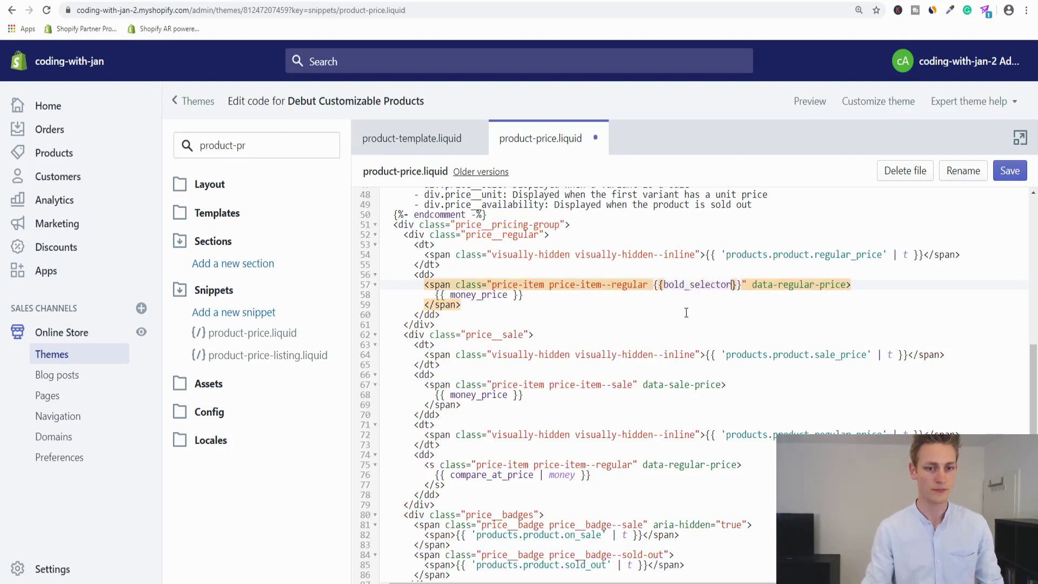
{"action": "left_click", "coordinate": [686, 313]}
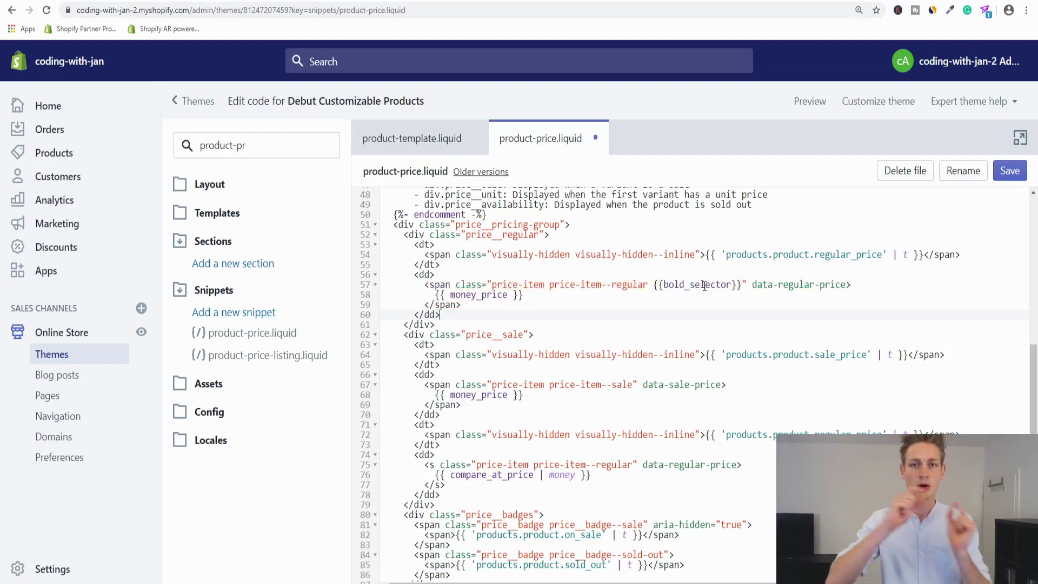
Step: In product-template.liquid, add the parameter bold_selector:'bold_total_price' to the end of the product-price include, after show_vendor
{"action": "left_click", "coordinate": [401, 140]}
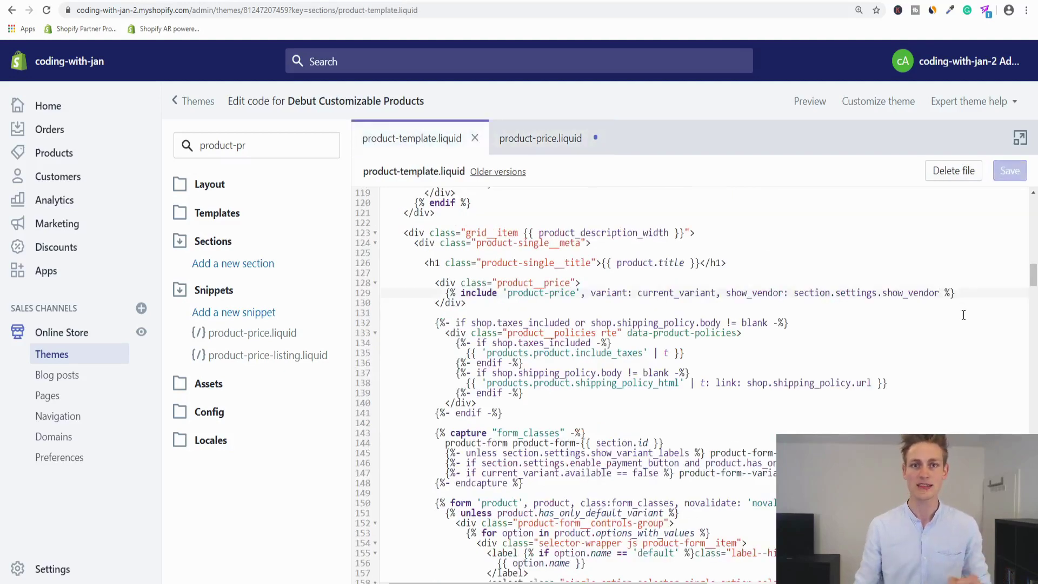
{"action": "left_click_drag", "start_coordinate": [461, 293], "coordinate": [924, 294]}
{"action": "left_click", "coordinate": [940, 294]}
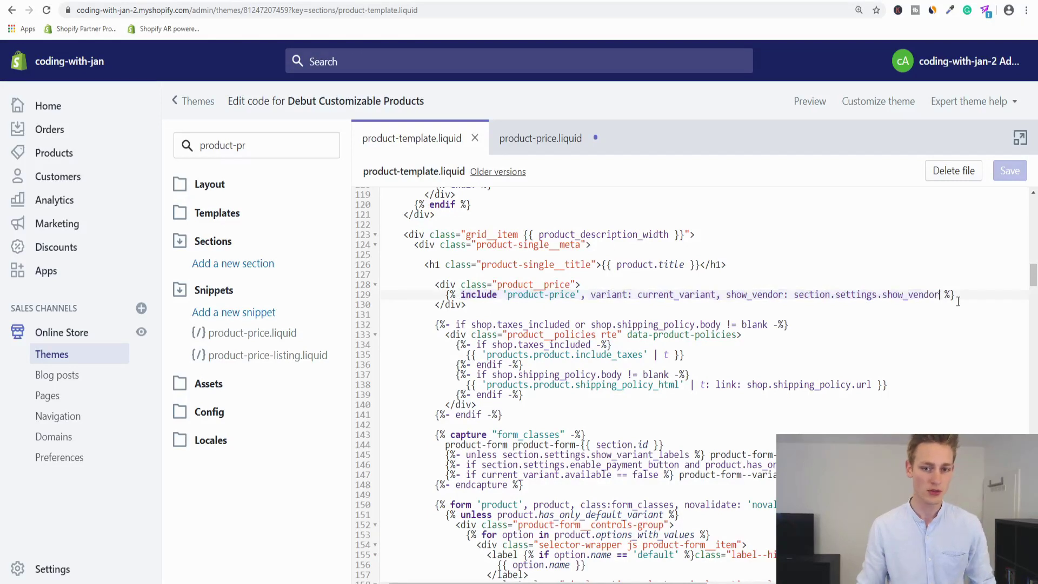
{"action": "type", "text": ", "}
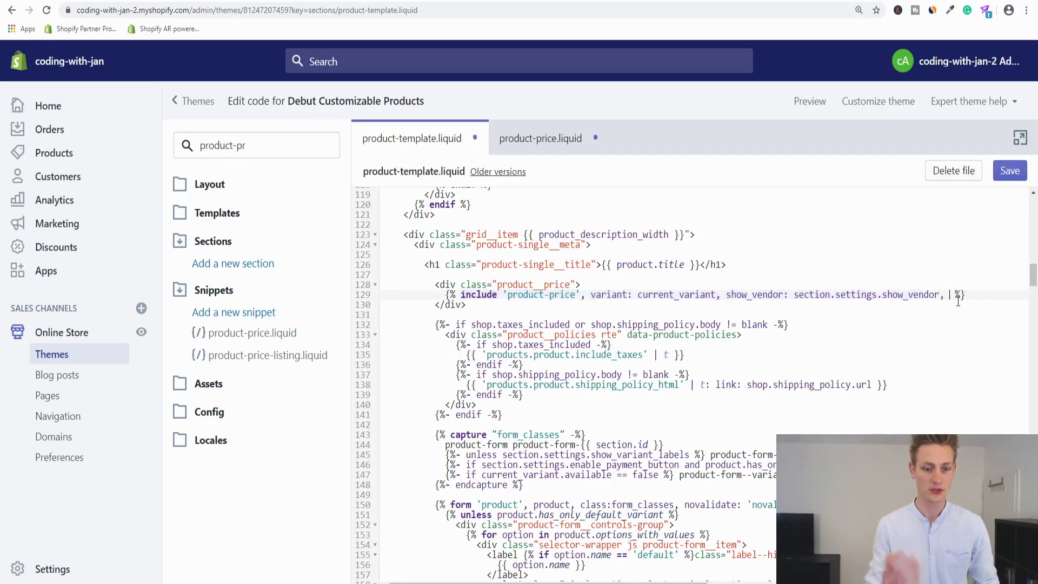
{"action": "type", "text": "bold_s"}
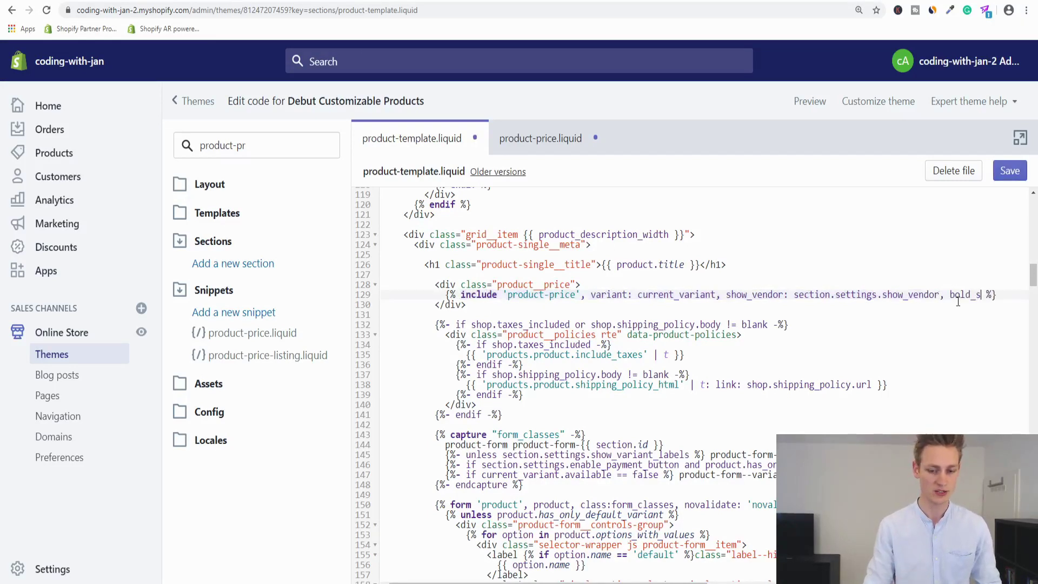
{"action": "type", "text": "elector:"}
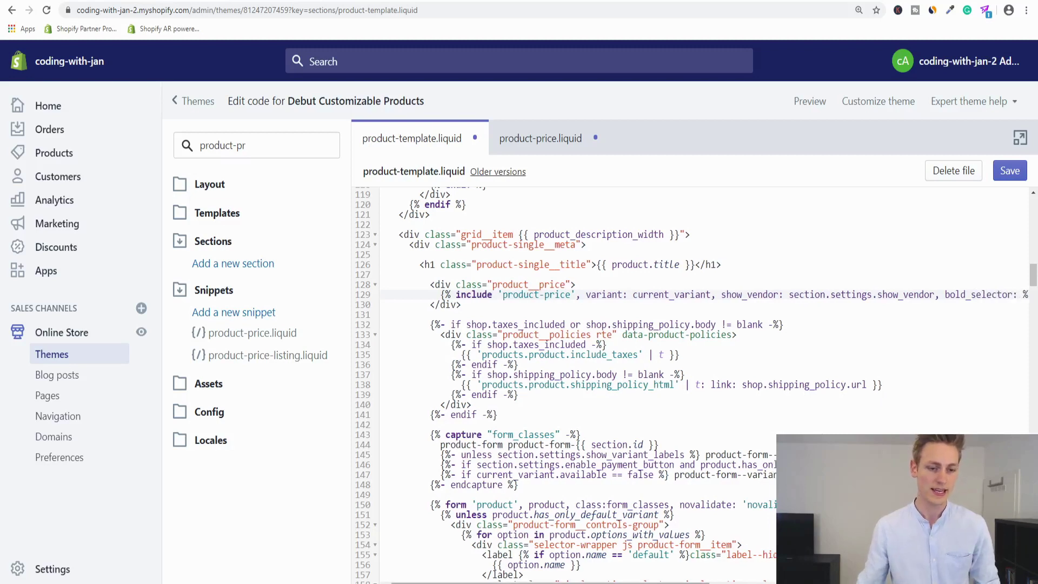
{"action": "scroll", "coordinate": [773, 383], "scroll_direction": "right", "scroll_amount": 5}
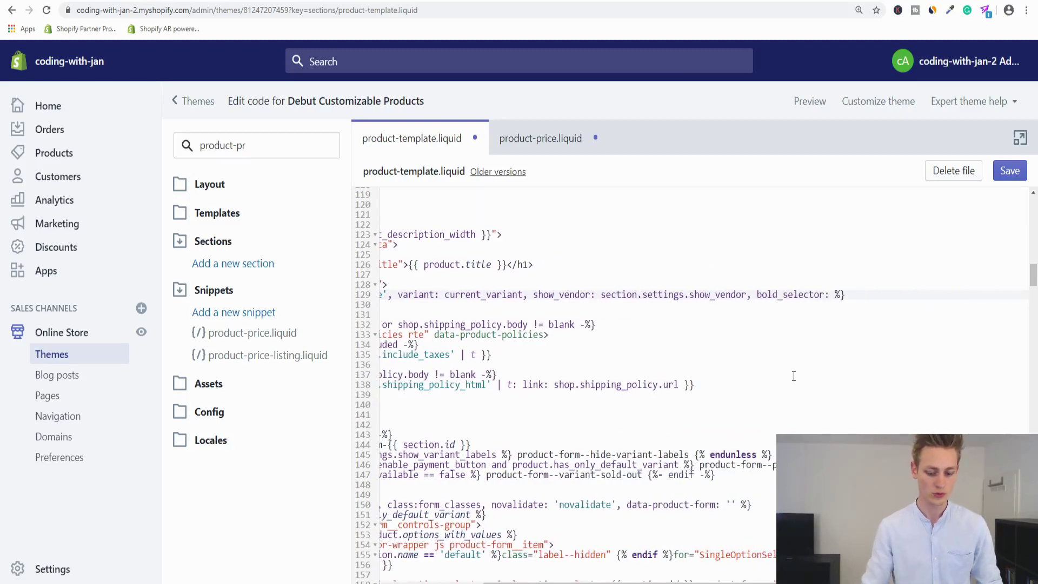
{"action": "type", "text": "'"}
{"action": "type", "text": "bold_total_"}
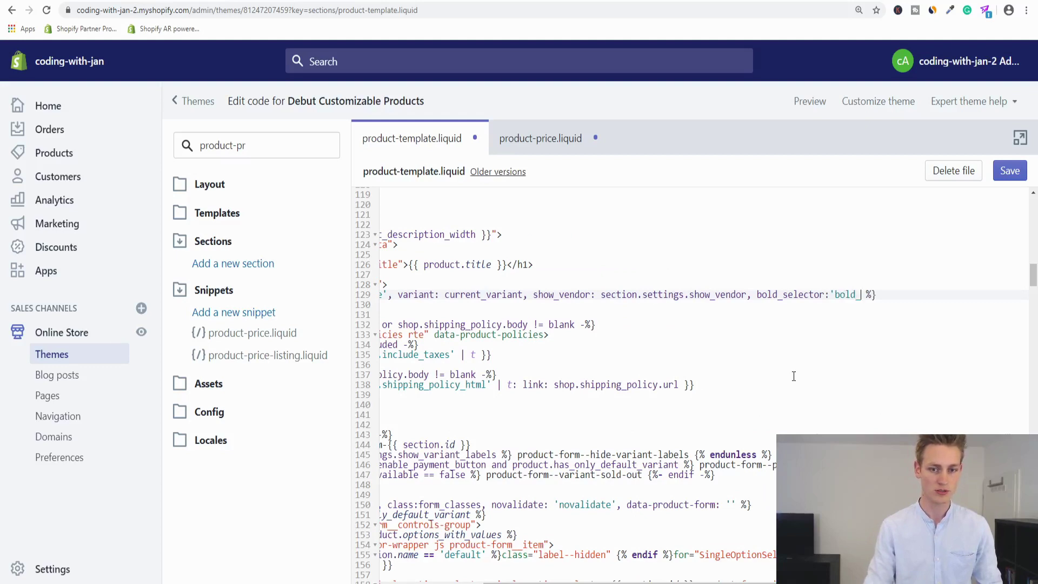
{"action": "type", "text": "price'"}
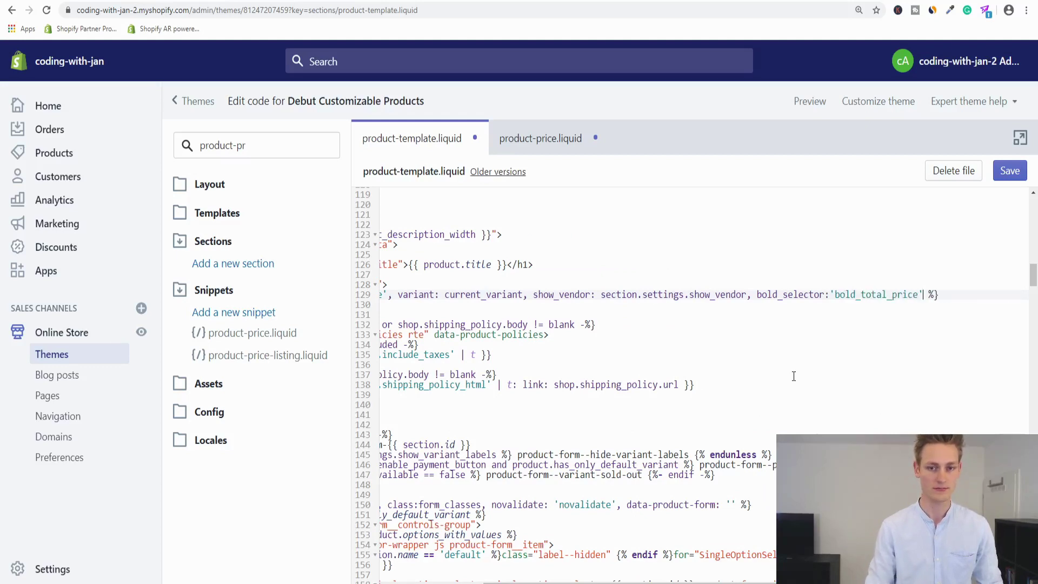
Step: Save product-template.liquid and return to the edited product-price.liquid snippet
{"action": "left_click", "coordinate": [926, 255]}
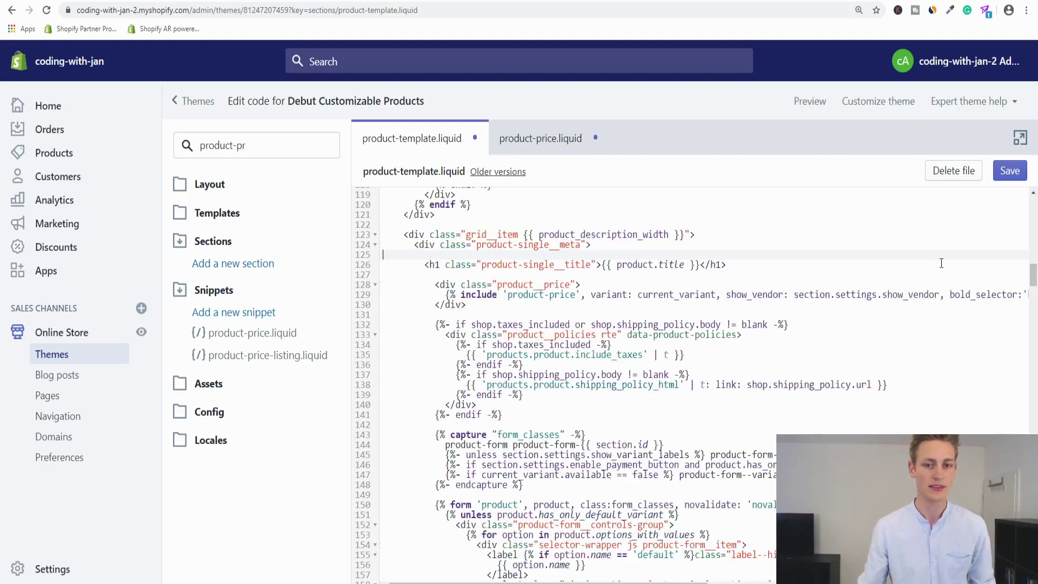
{"action": "left_click", "coordinate": [1021, 170]}
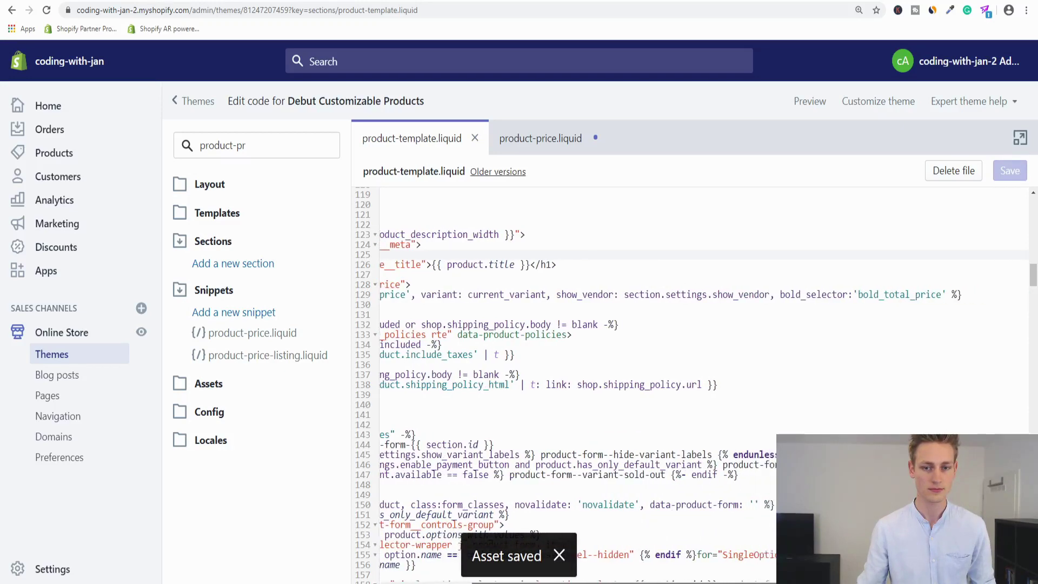
{"action": "left_click", "coordinate": [542, 154]}
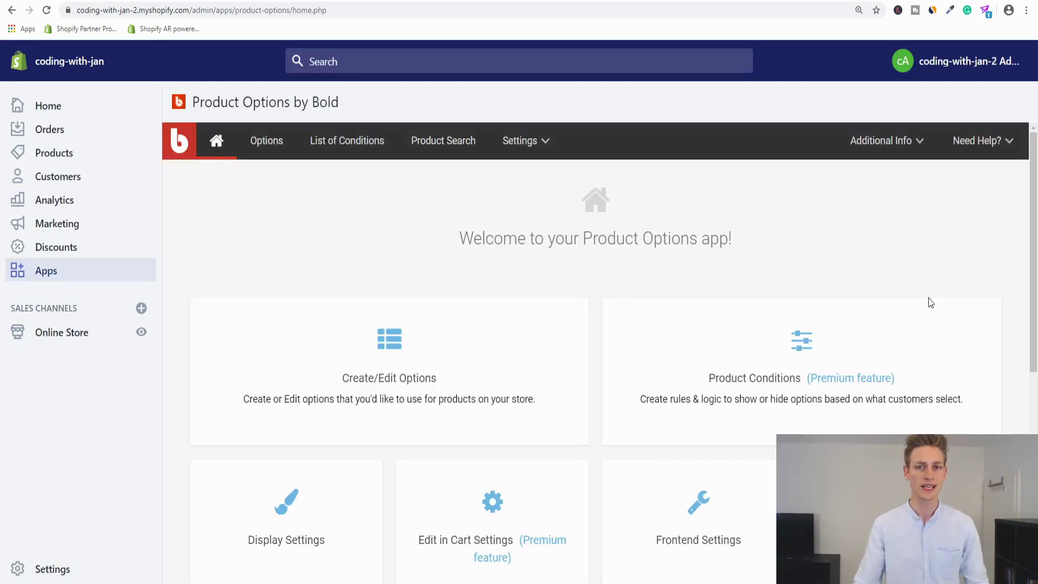
Step: Switch to the Product Options by Bold app and set the price display in its Frontend Settings to Add to Price
{"action": "left_click", "coordinate": [520, 144]}
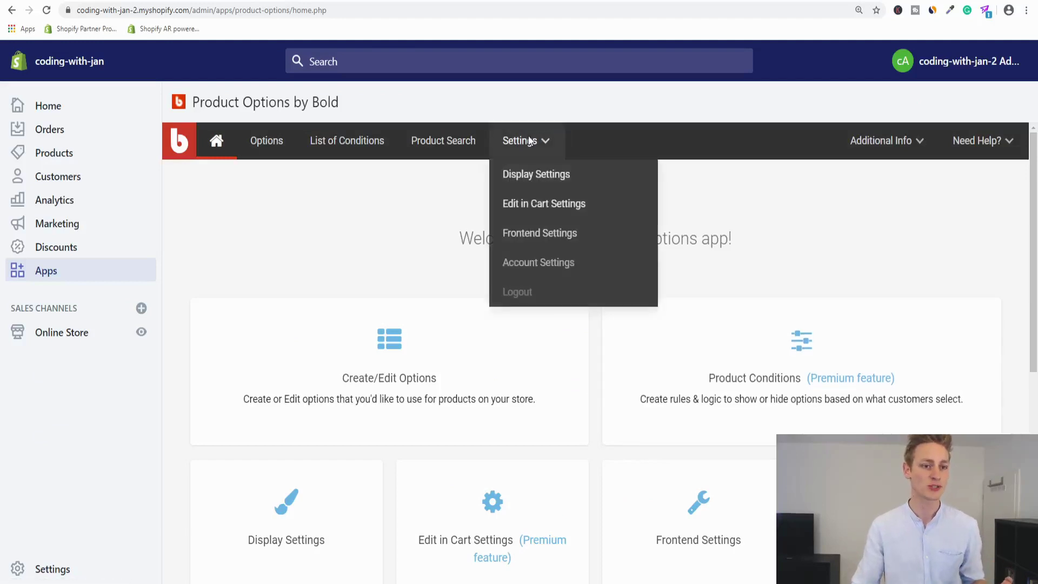
{"action": "left_click", "coordinate": [522, 233]}
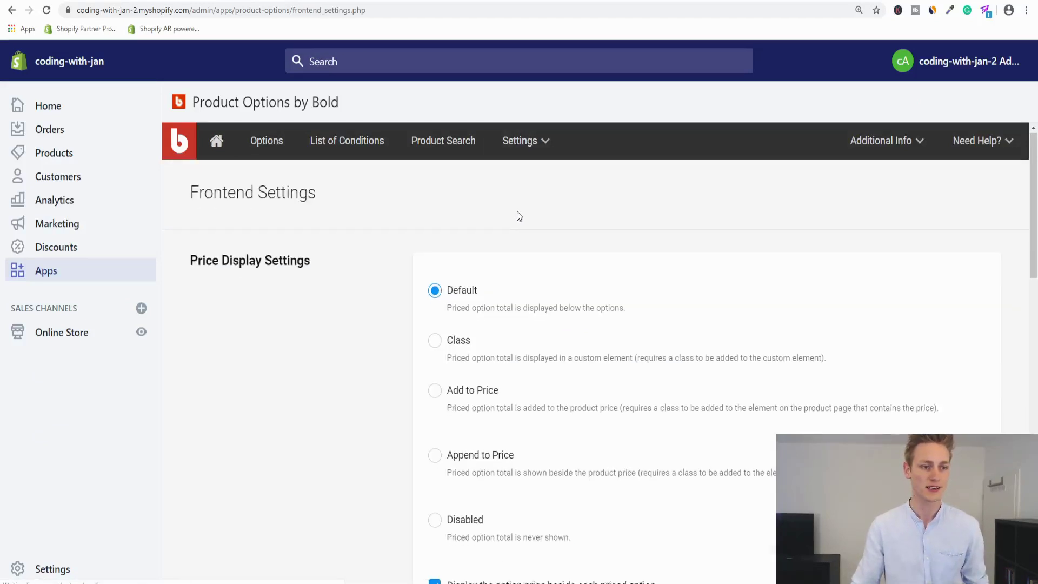
{"action": "scroll", "coordinate": [517, 212], "scroll_direction": "down", "scroll_amount": 1}
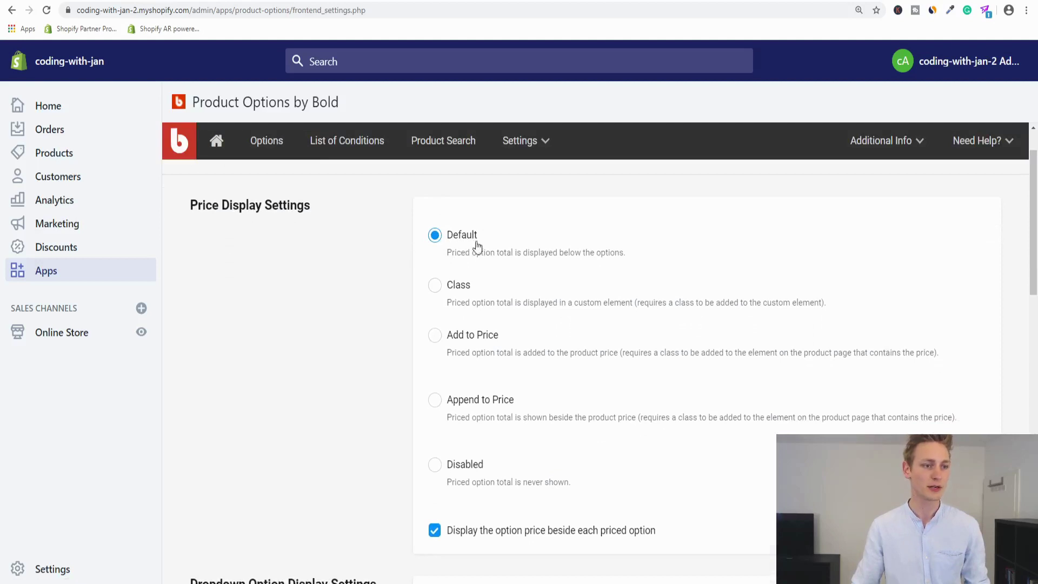
{"action": "left_click", "coordinate": [471, 339]}
{"action": "left_click", "coordinate": [471, 401]}
{"action": "scroll", "coordinate": [496, 361], "scroll_direction": "up", "scroll_amount": 1}
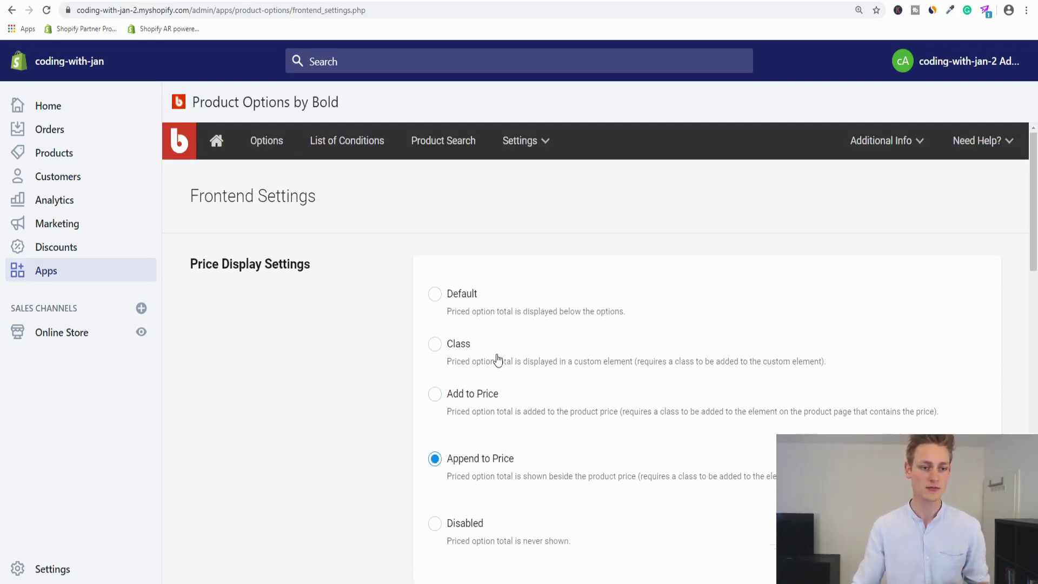
{"action": "scroll", "coordinate": [503, 341], "scroll_direction": "down", "scroll_amount": 2}
{"action": "left_click", "coordinate": [466, 278]}
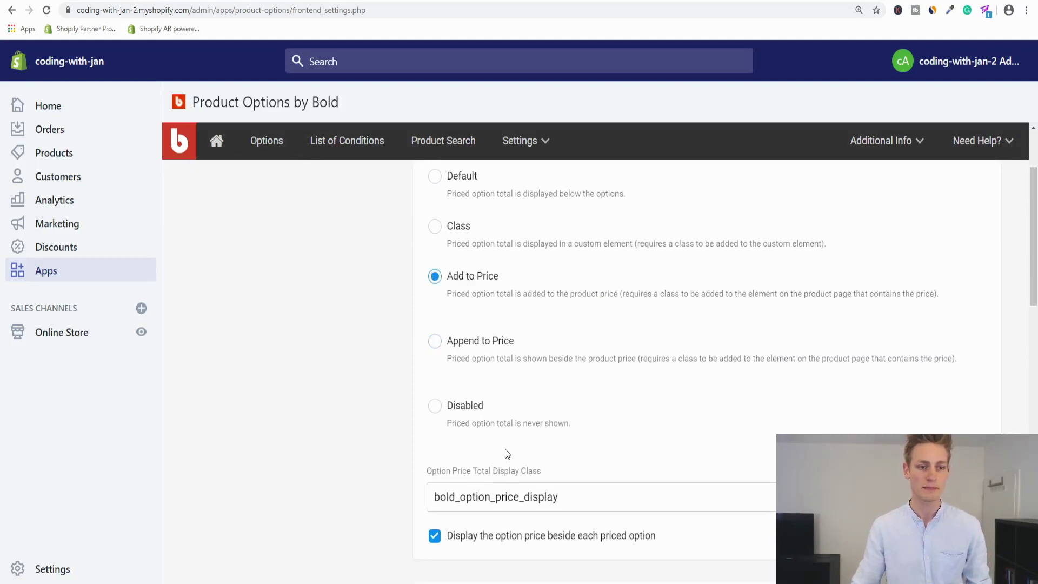
Step: Set the Option Price Total Display Class to bold_total_price and save the Frontend Settings
{"action": "double_click", "coordinate": [510, 502]}
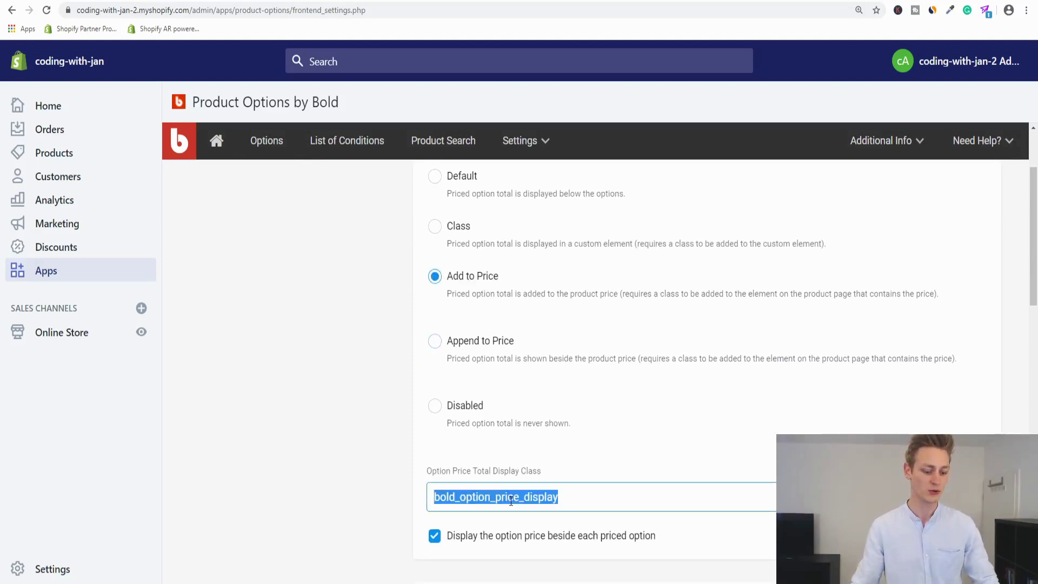
{"action": "type", "text": "bold_total_price"}
{"action": "scroll", "coordinate": [332, 338], "scroll_direction": "down", "scroll_amount": 2}
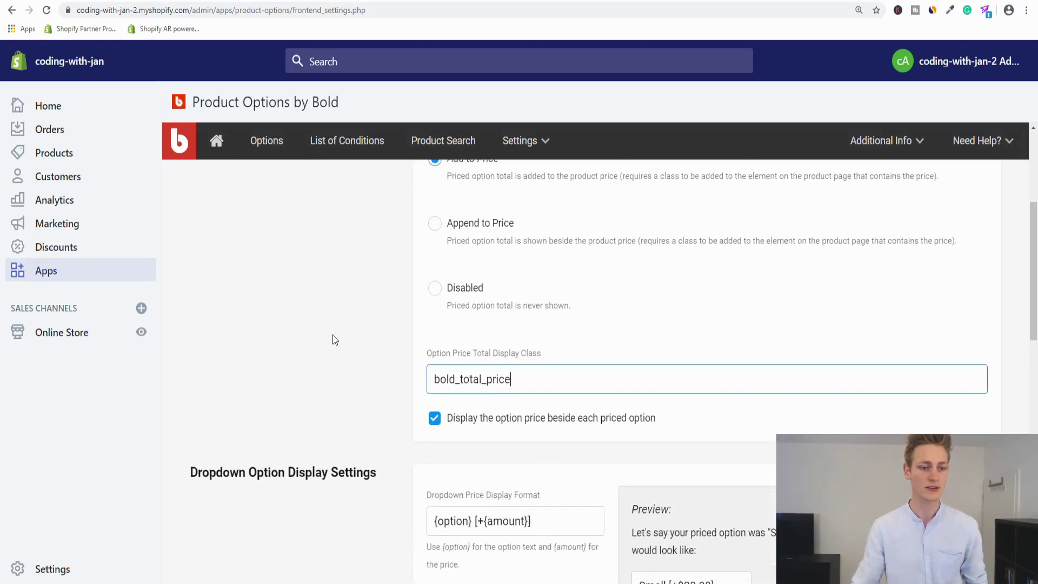
{"action": "scroll", "coordinate": [607, 366], "scroll_direction": "down", "scroll_amount": 10}
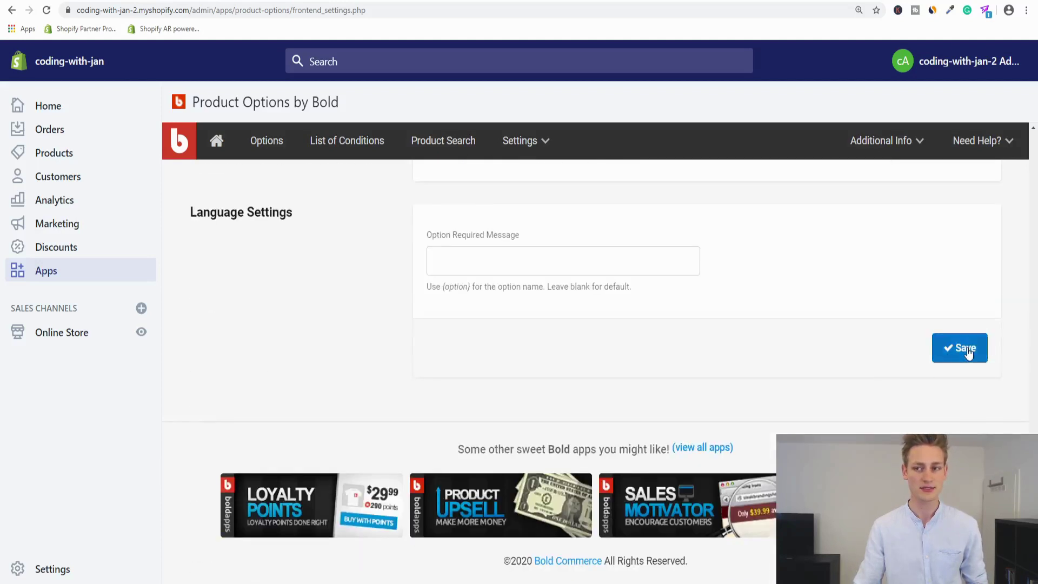
{"action": "left_click", "coordinate": [954, 348]}
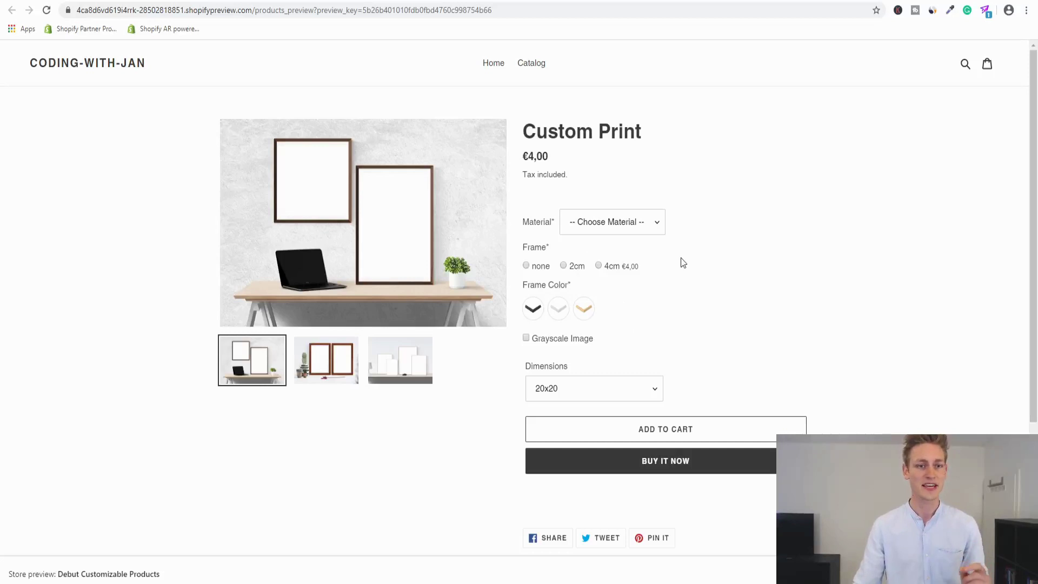
Step: On the Custom Print preview page, test the main price with PVC as material and the 2cm and 4cm frames
{"action": "left_click", "coordinate": [618, 219]}
{"action": "left_click", "coordinate": [608, 264]}
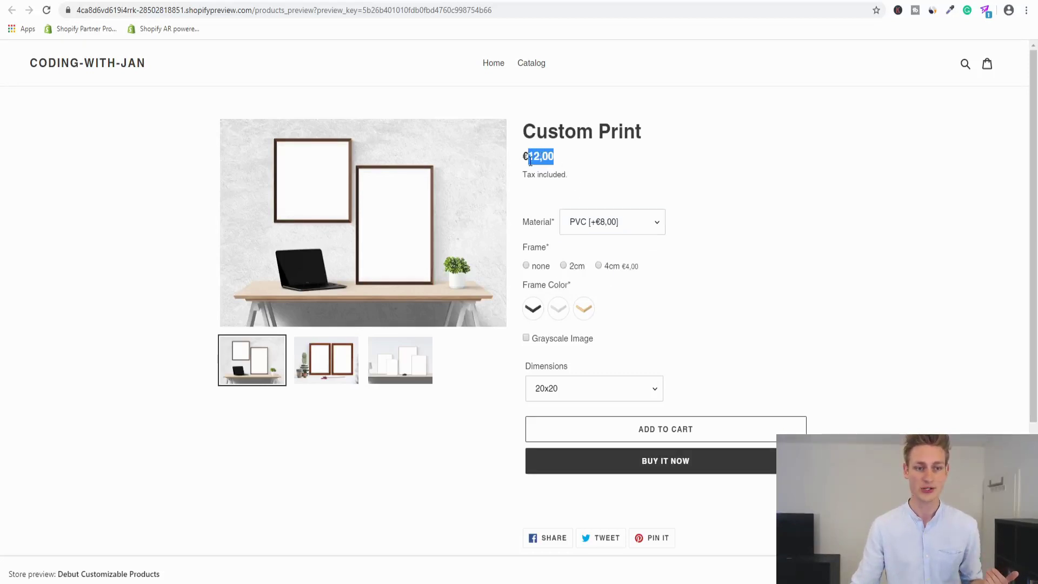
{"action": "left_click", "coordinate": [577, 266]}
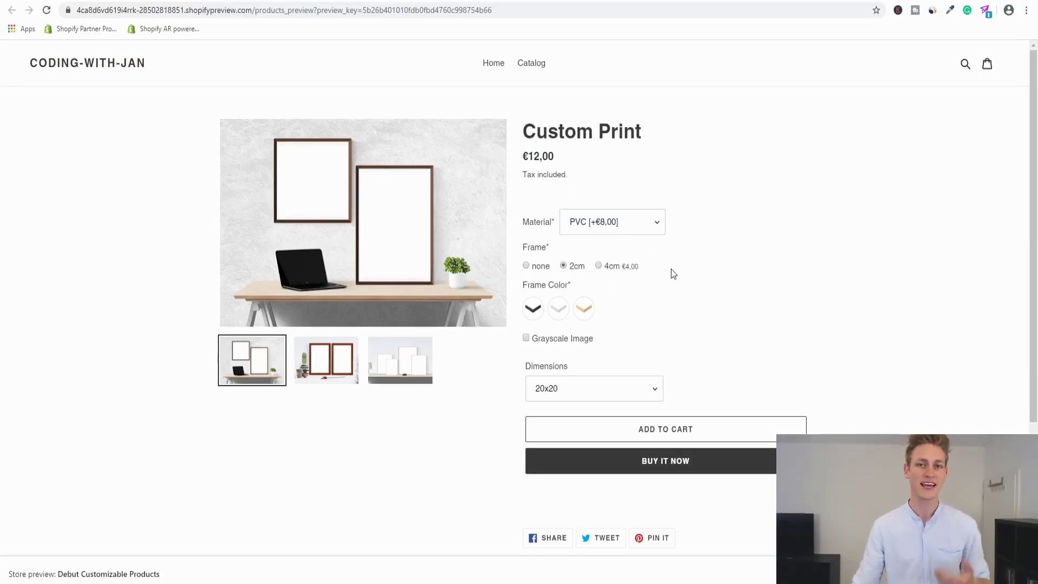
{"action": "left_click", "coordinate": [611, 267]}
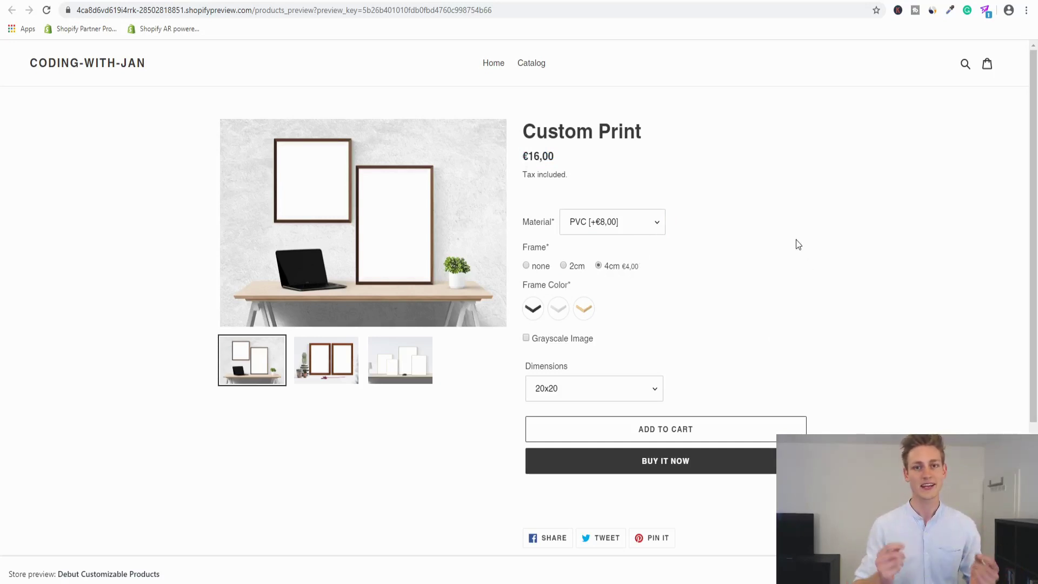
{"action": "left_click", "coordinate": [612, 222]}
{"action": "left_click", "coordinate": [592, 274]}
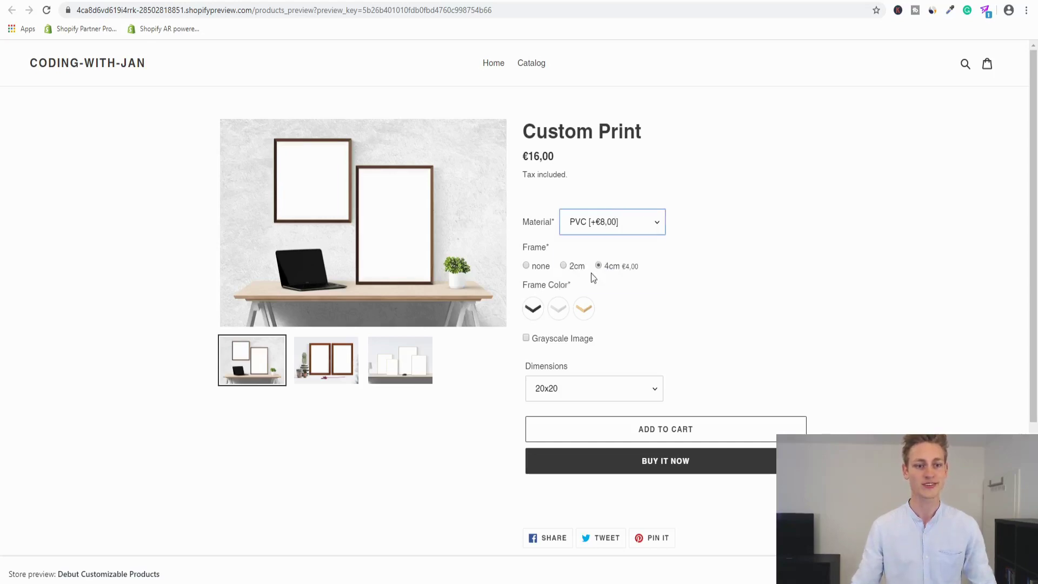